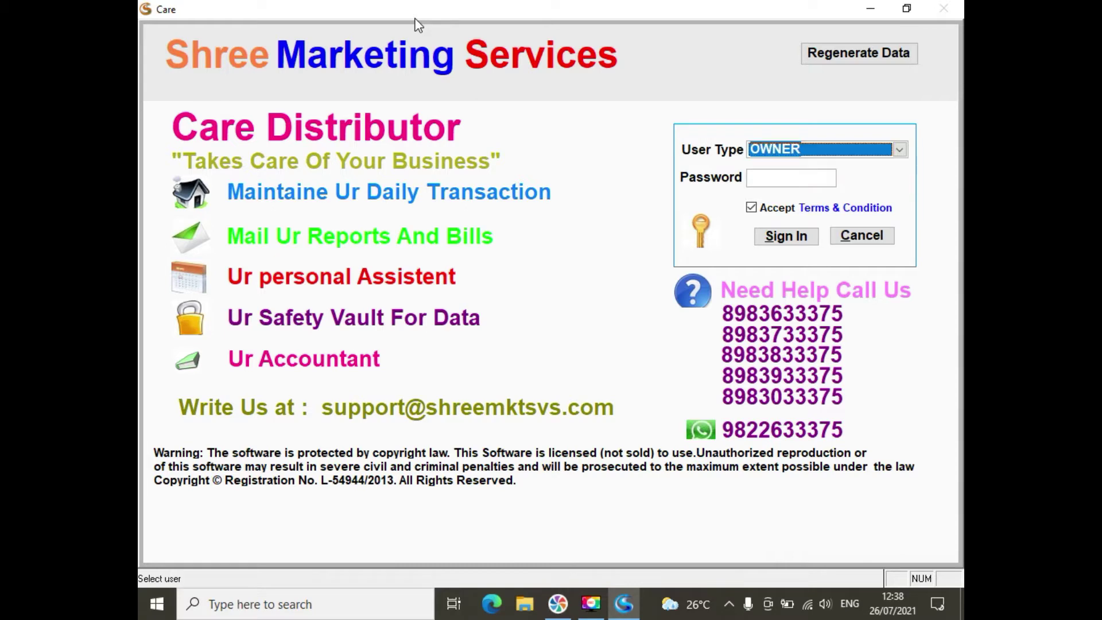
Sign in as OWNER with the account password.
{"action": "type", "text": "*******"}
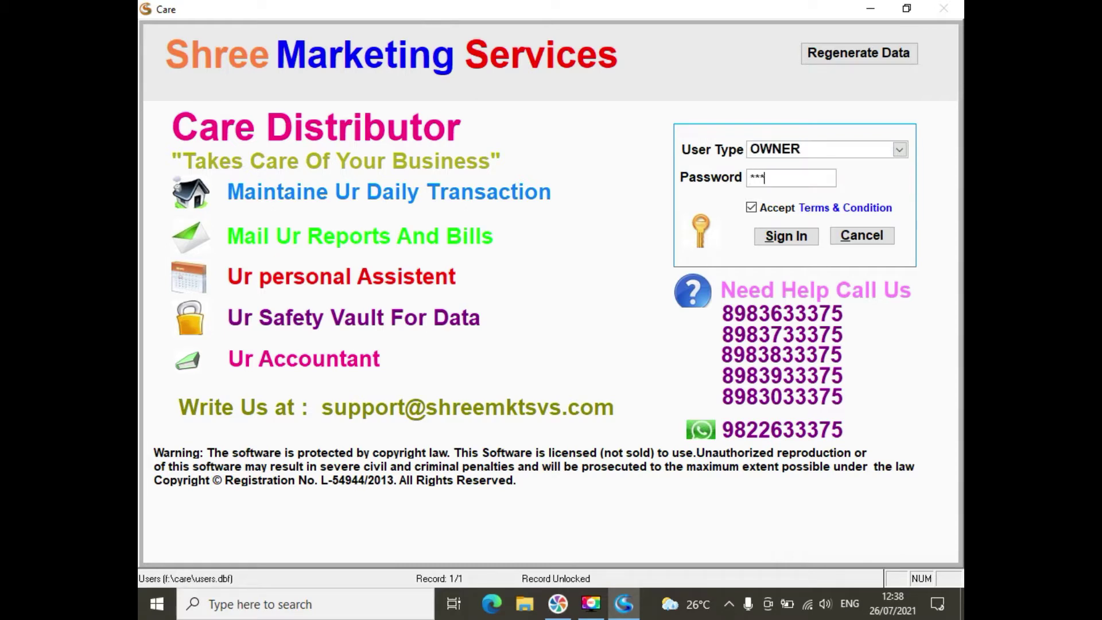
{"action": "key", "text": "Return"}
{"action": "key", "text": "Return"}
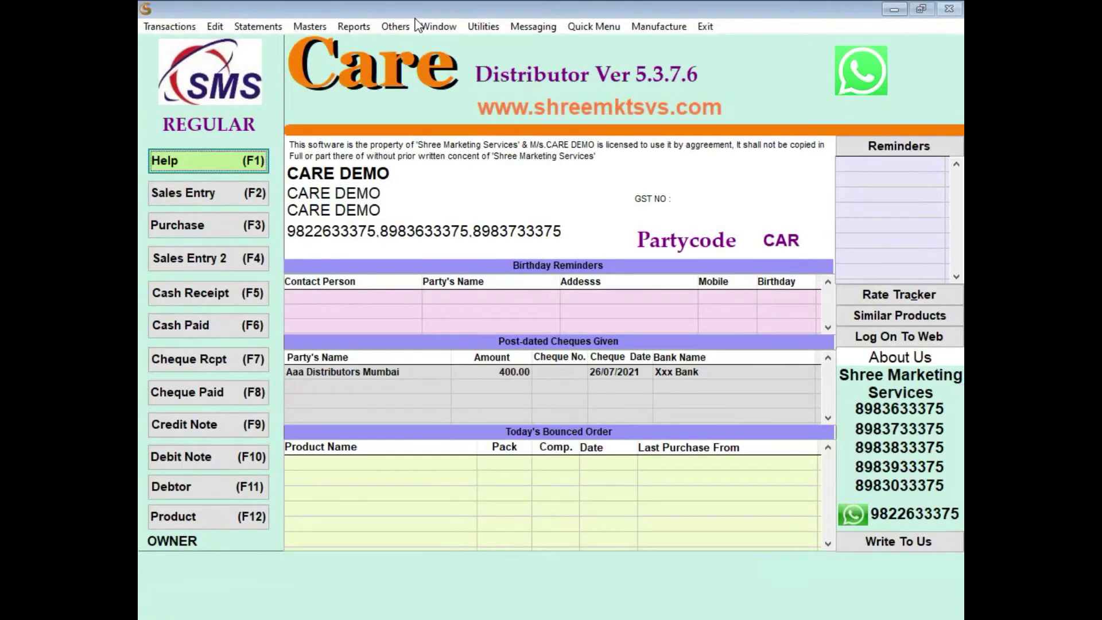
Open the Operators master, review OWNER's transaction authorities and the masters, others, reports and quick menu authorities, and close it.
{"action": "key", "text": "alt+m"}
{"action": "key", "text": "Down"}
{"action": "key", "text": "Down"}
{"action": "key", "text": "Down"}
{"action": "key", "text": "Down"}
{"action": "key", "text": "Down"}
{"action": "key", "text": "Down"}
{"action": "key", "text": "Down"}
{"action": "key", "text": "Down"}
{"action": "key", "text": "Down"}
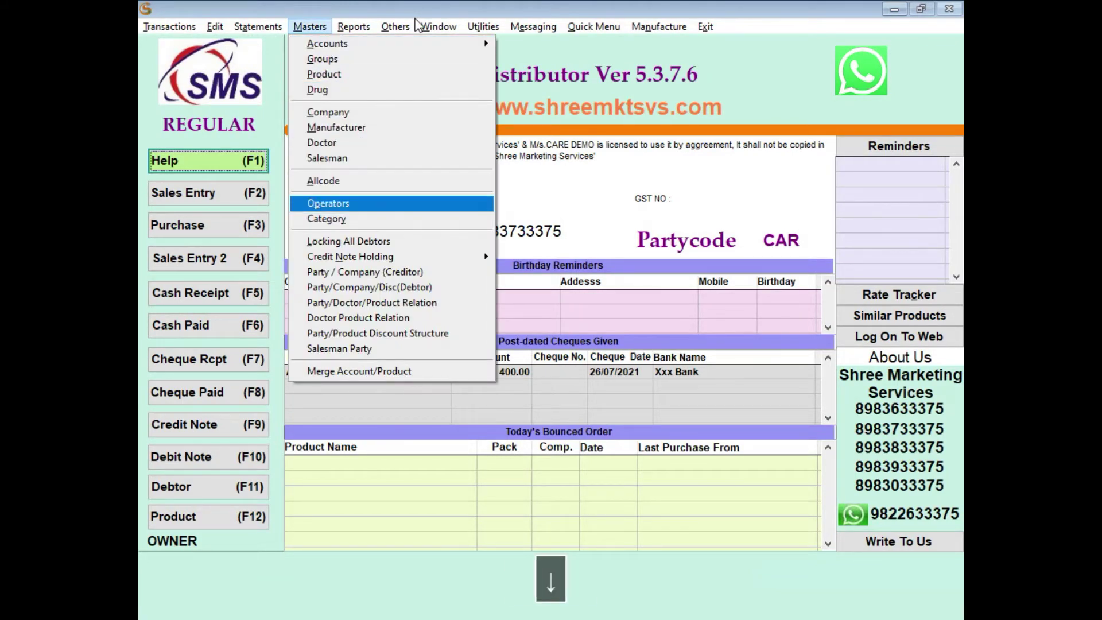
{"action": "key", "text": "Return"}
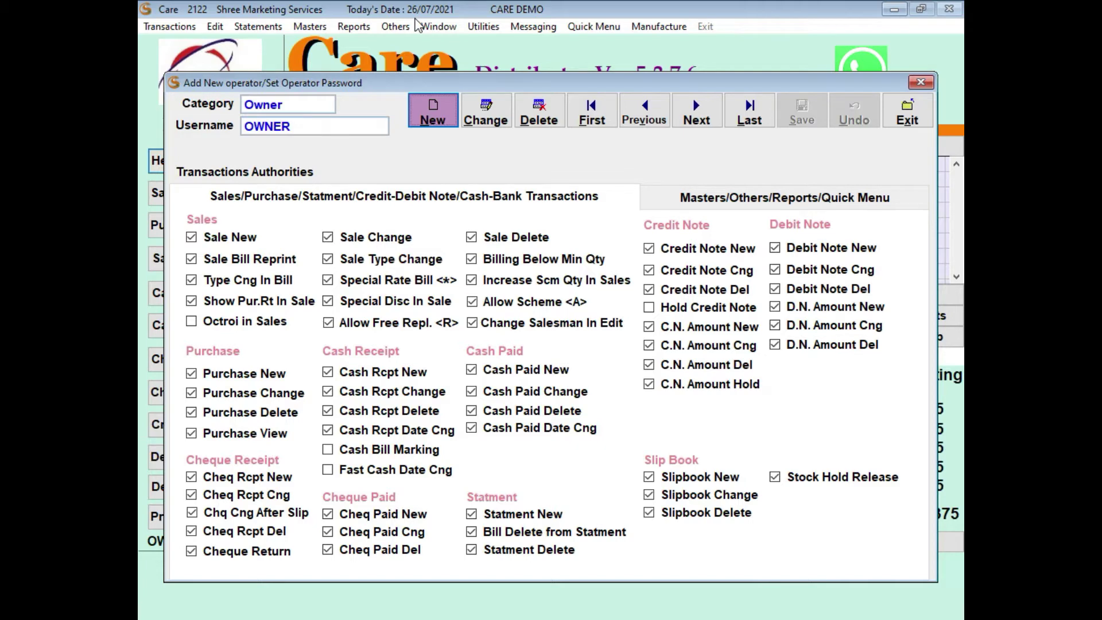
{"action": "left_click", "coordinate": [723, 212]}
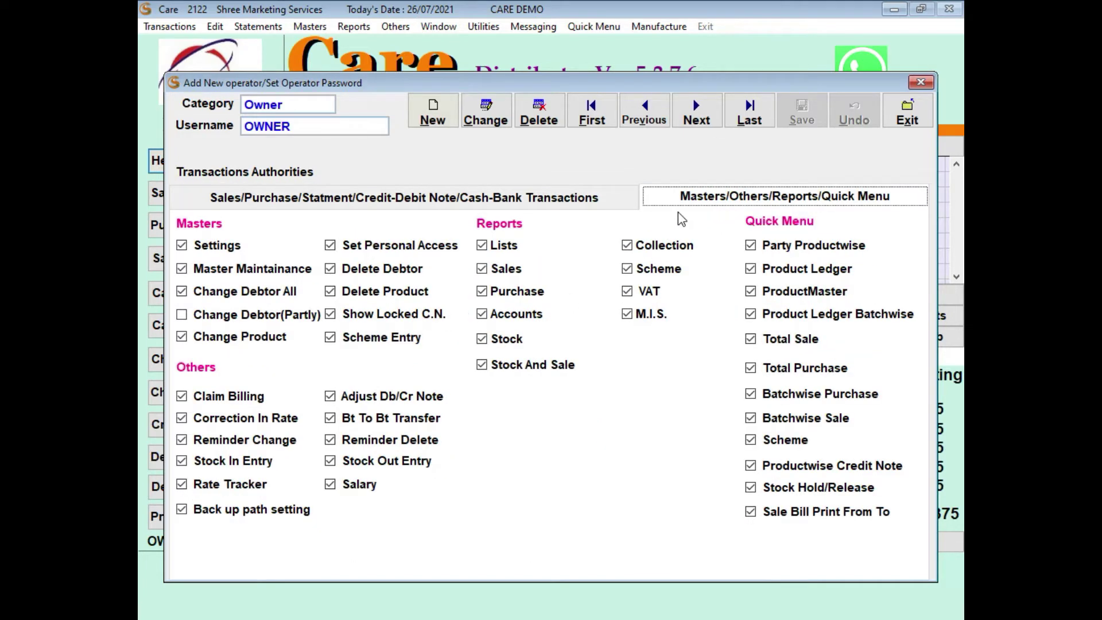
{"action": "left_click", "coordinate": [893, 115]}
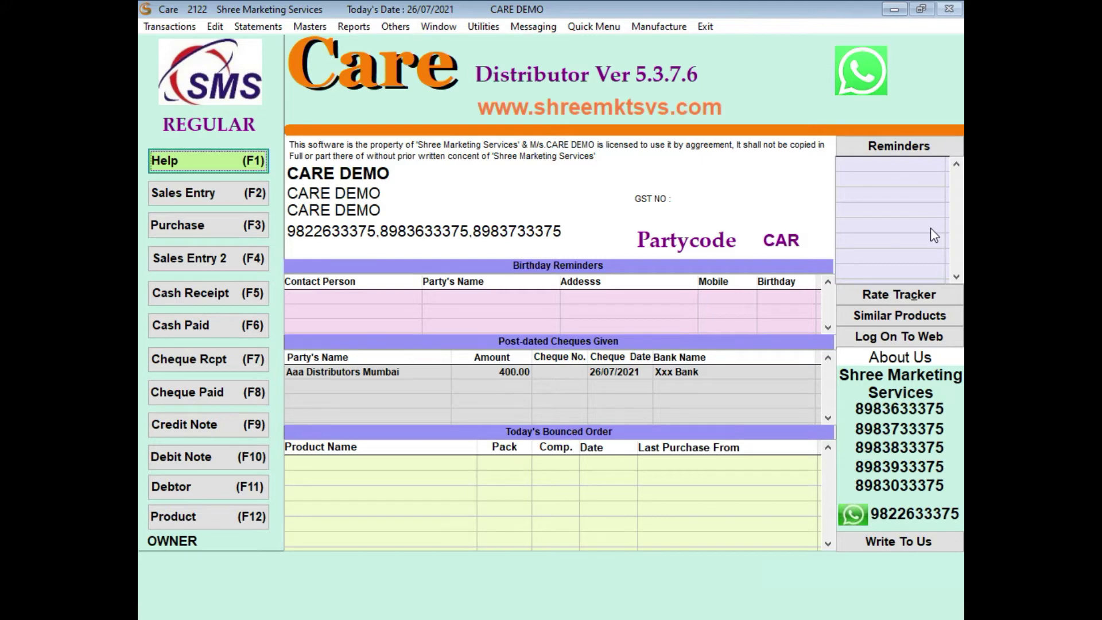
Open the Sales Entry window and the Purchase window to view them, and close both.
{"action": "key", "text": "Down"}
{"action": "key", "text": "Down"}
{"action": "key", "text": "Down"}
{"action": "key", "text": "Down"}
{"action": "key", "text": "Down"}
{"action": "key", "text": "Down"}
{"action": "key", "text": "Down"}
{"action": "key", "text": "Up"}
{"action": "key", "text": "Up"}
{"action": "key", "text": "Up"}
{"action": "key", "text": "Up"}
{"action": "key", "text": "Up"}
{"action": "key", "text": "Up"}
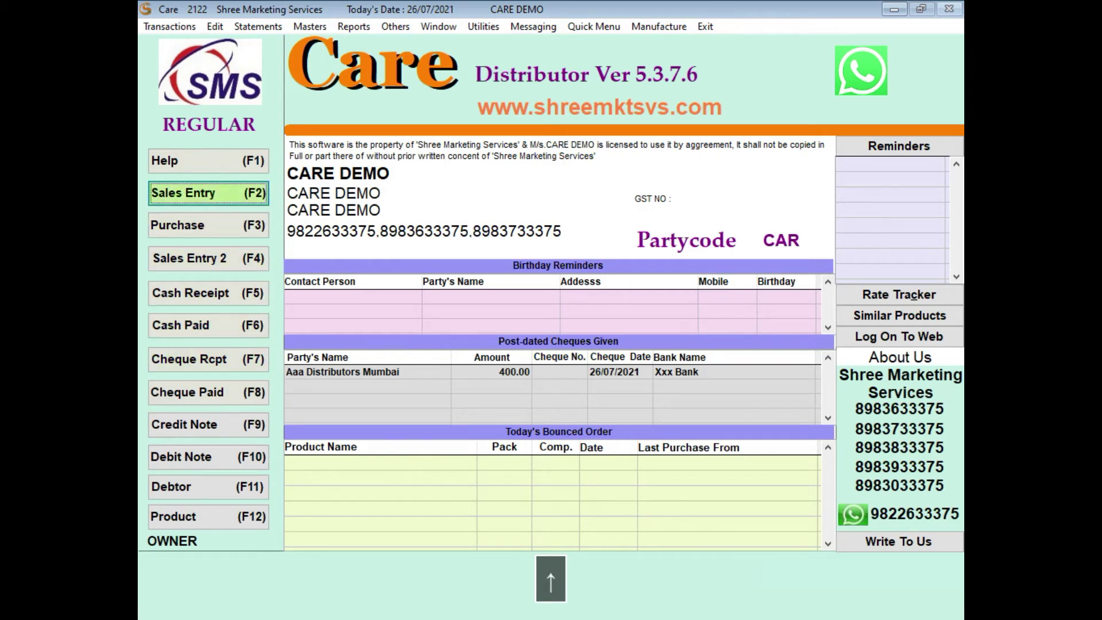
{"action": "key", "text": "Return"}
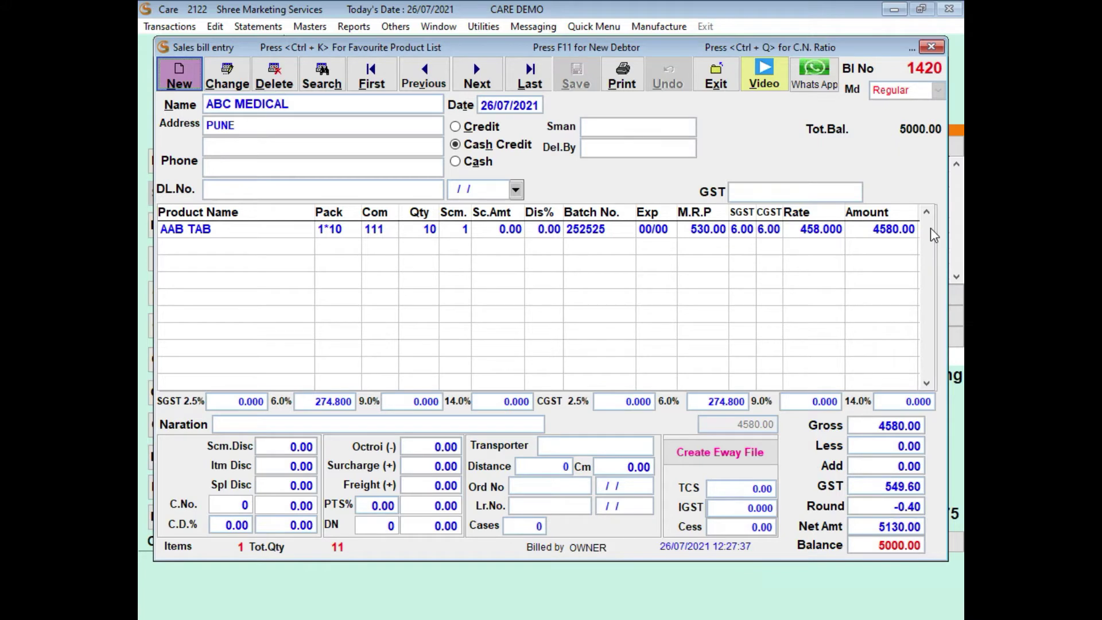
{"action": "key", "text": "F3"}
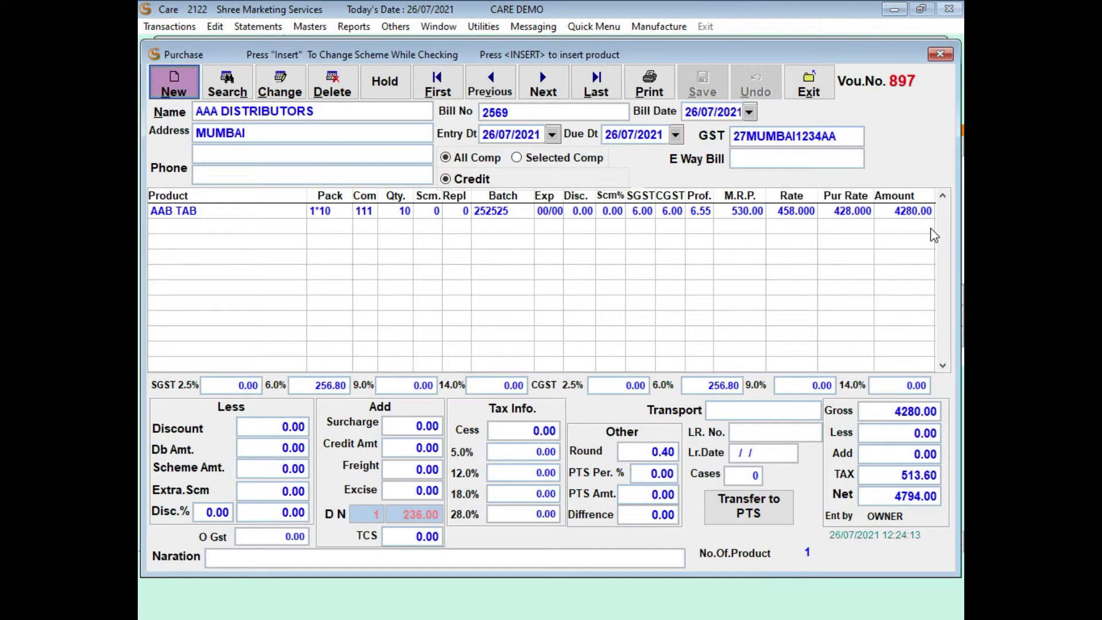
{"action": "key", "text": "Escape"}
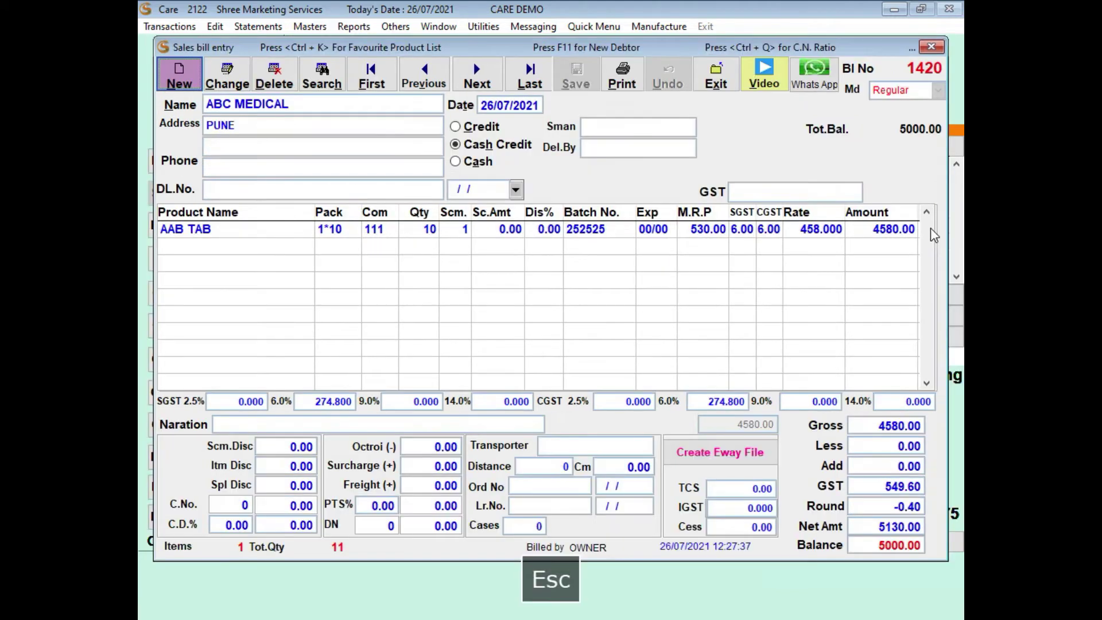
{"action": "key", "text": "Escape"}
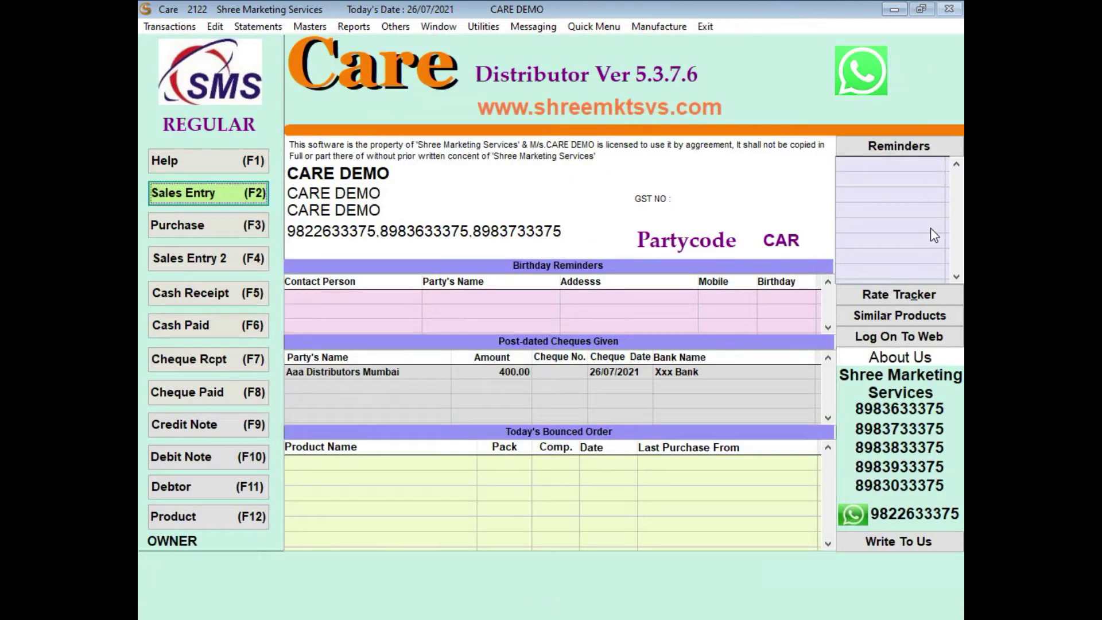
Start a new sales bill for ABC MEDICAL, dismissing the security message and the old history list.
{"action": "key", "text": "F2"}
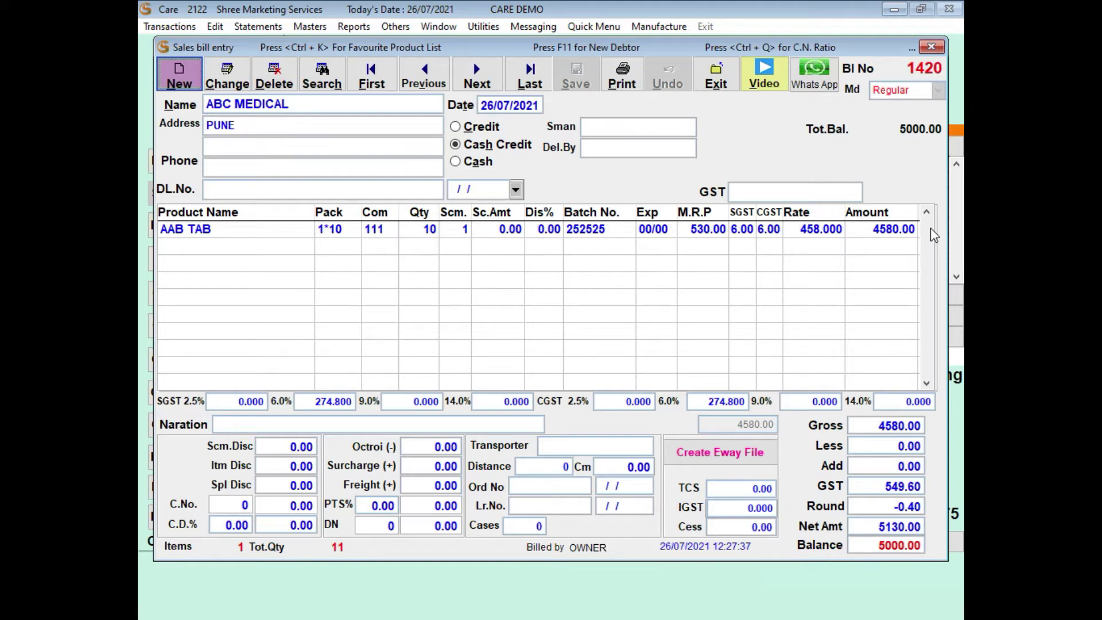
{"action": "key", "text": "alt+n"}
{"action": "type", "text": "abc"}
{"action": "key", "text": "Return"}
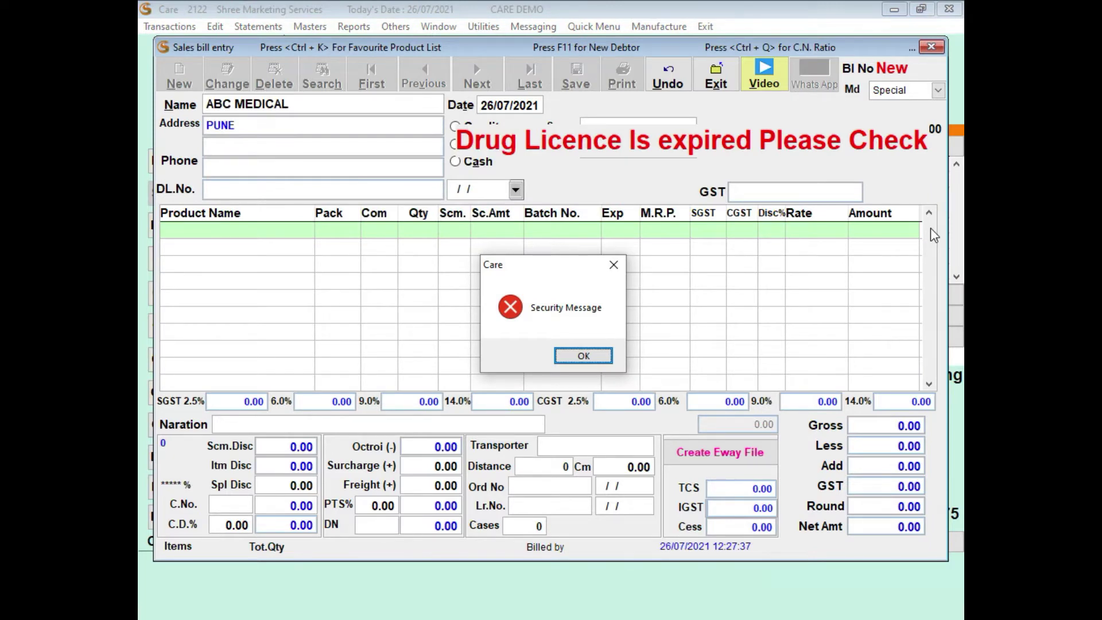
{"action": "key", "text": "Return"}
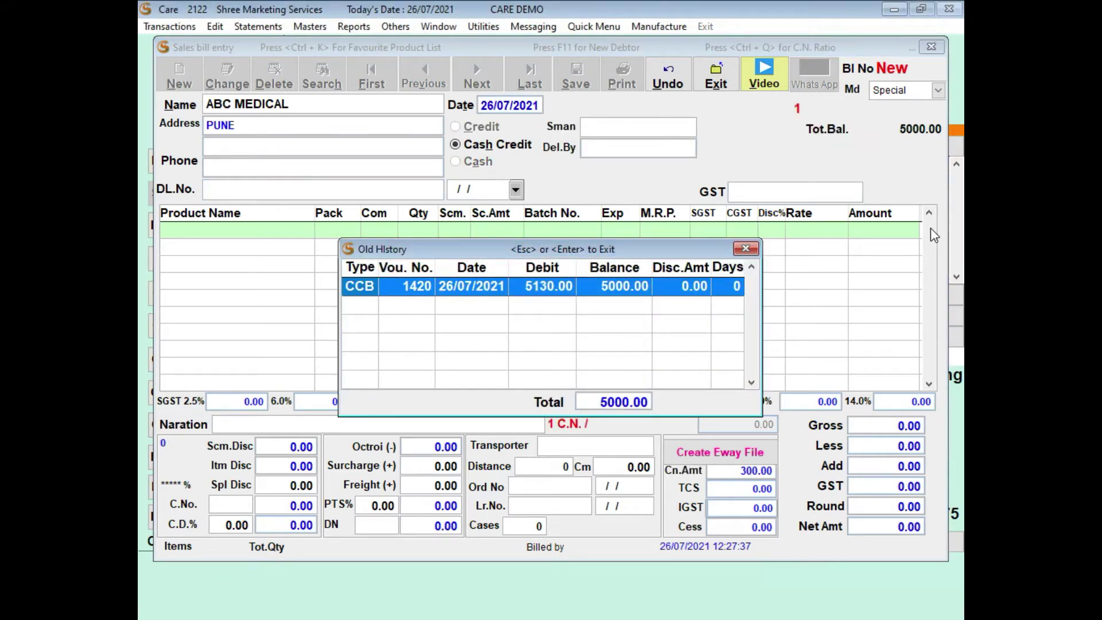
{"action": "key", "text": "Escape"}
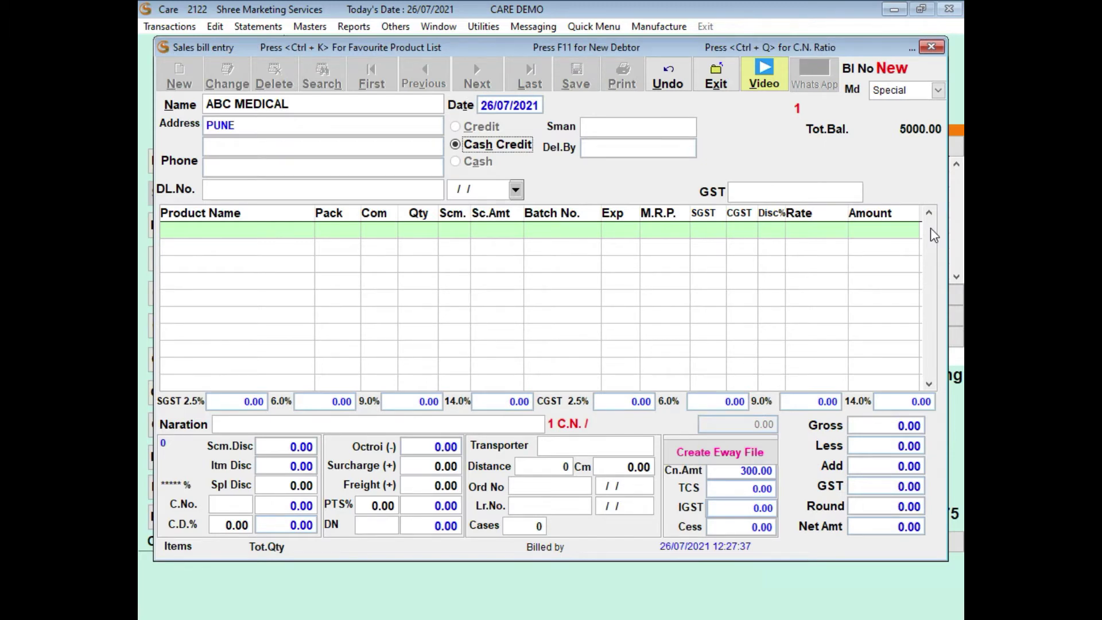
Choose the product AAB TAB for the bill's first line and select its 252525 batch with 4989 in stock.
{"action": "key", "text": "Return"}
{"action": "key", "text": "Return"}
{"action": "type", "text": "a"}
{"action": "key", "text": "Down"}
{"action": "key", "text": "Return"}
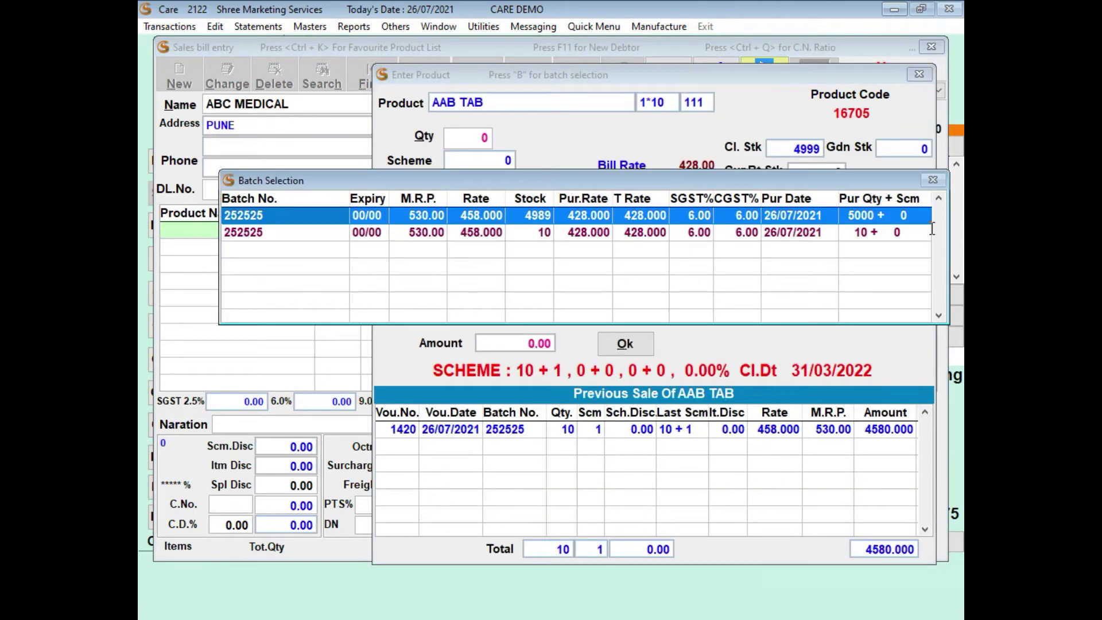
{"action": "key", "text": "Down"}
{"action": "key", "text": "Up"}
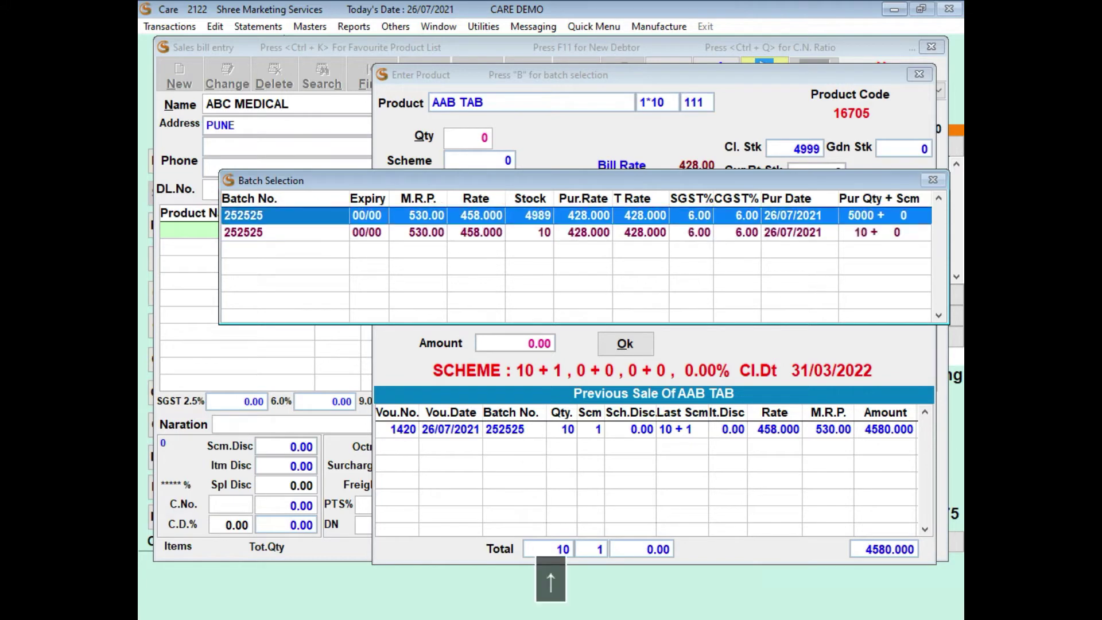
{"action": "key", "text": "Return"}
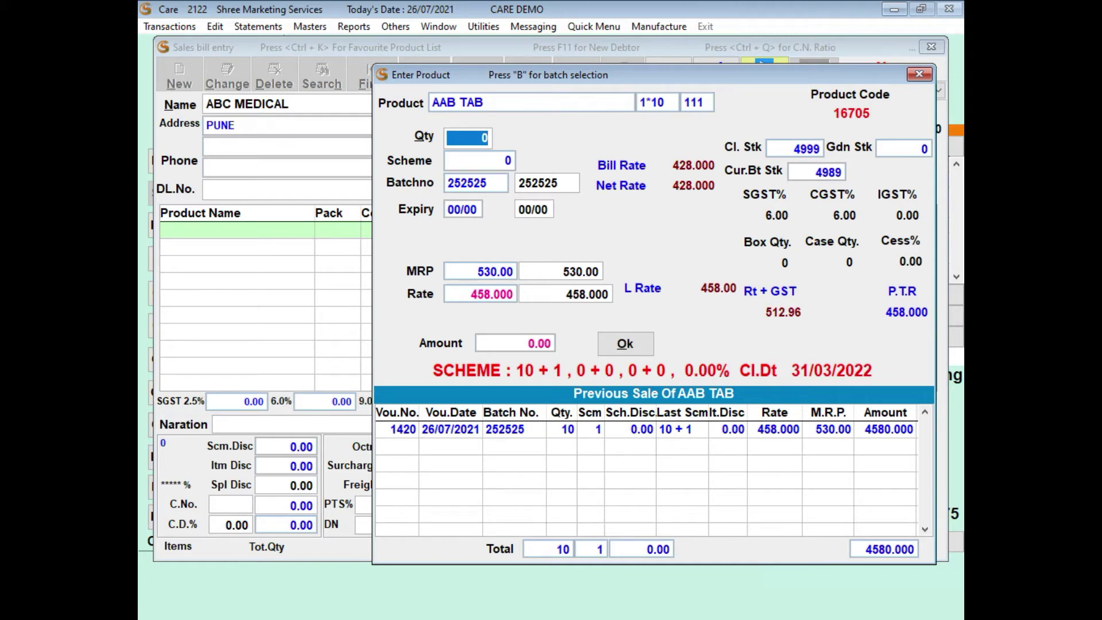
View the product's Quick Select options, and add AAB TAB to the bill with a quantity of 5.
{"action": "key", "text": "Page_Down"}
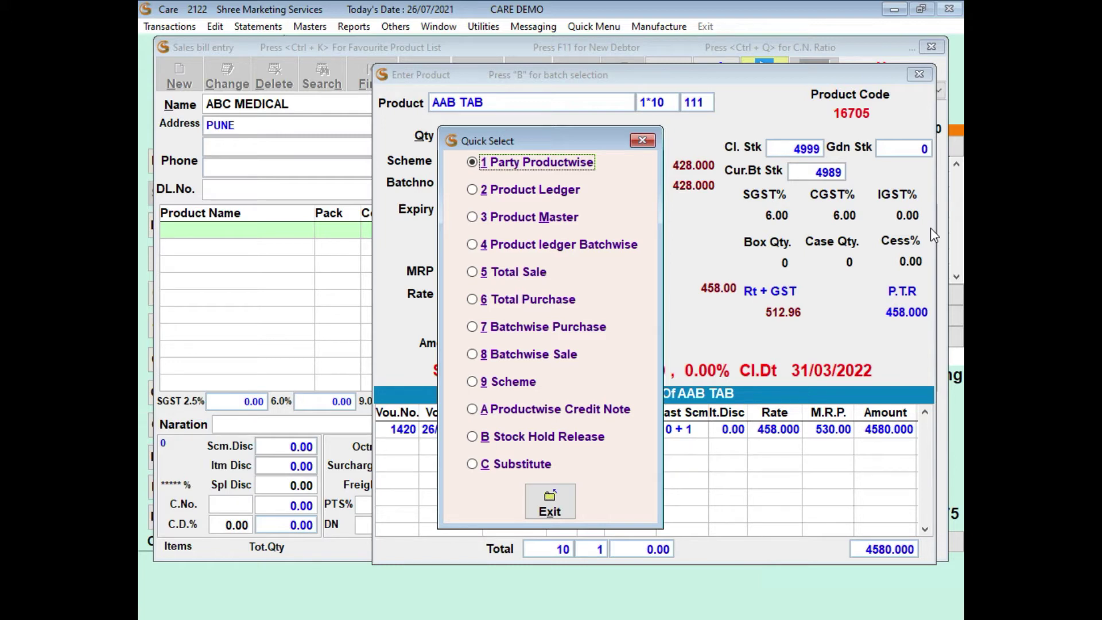
{"action": "key", "text": "Escape"}
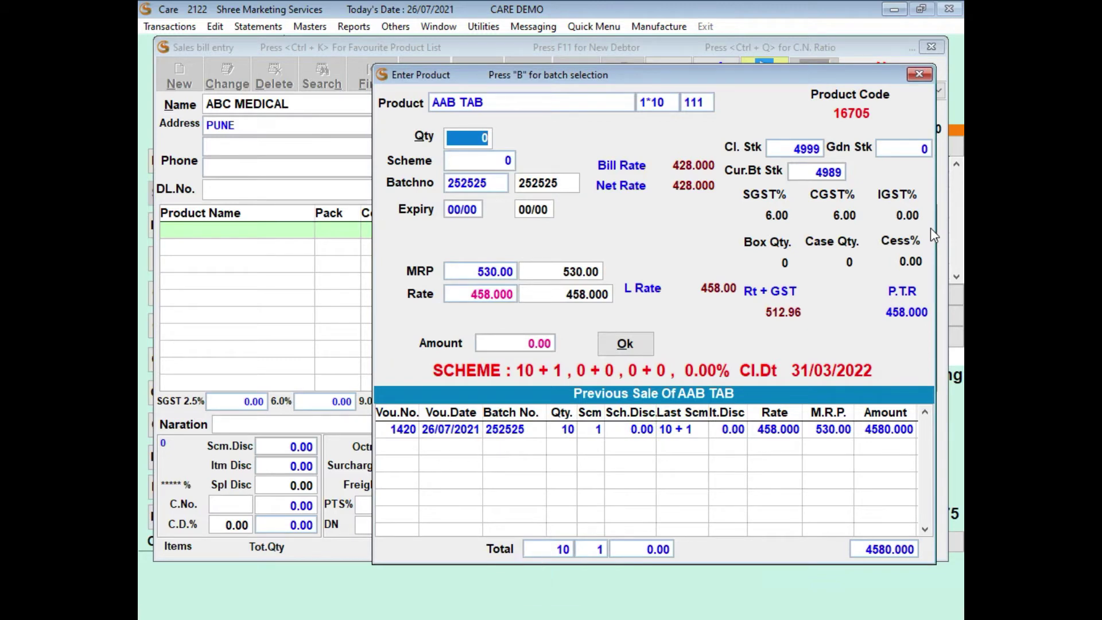
{"action": "type", "text": "5"}
{"action": "key", "text": "Return"}
{"action": "key", "text": "Return"}
{"action": "key", "text": "Return"}
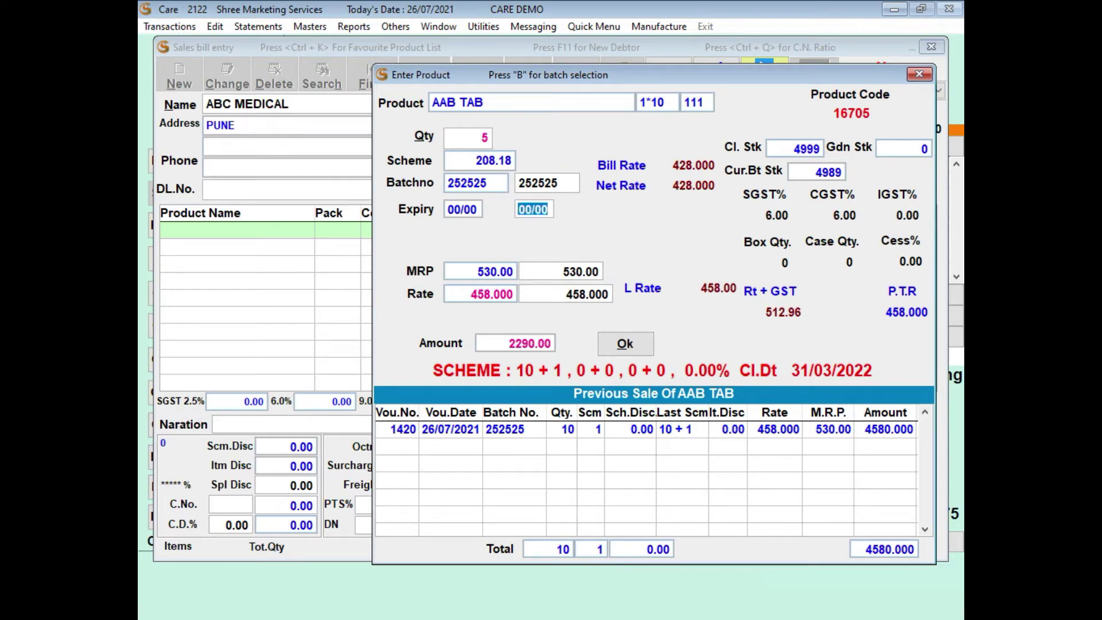
{"action": "key", "text": "Return"}
{"action": "key", "text": "Return"}
{"action": "key", "text": "Return"}
{"action": "key", "text": "Return"}
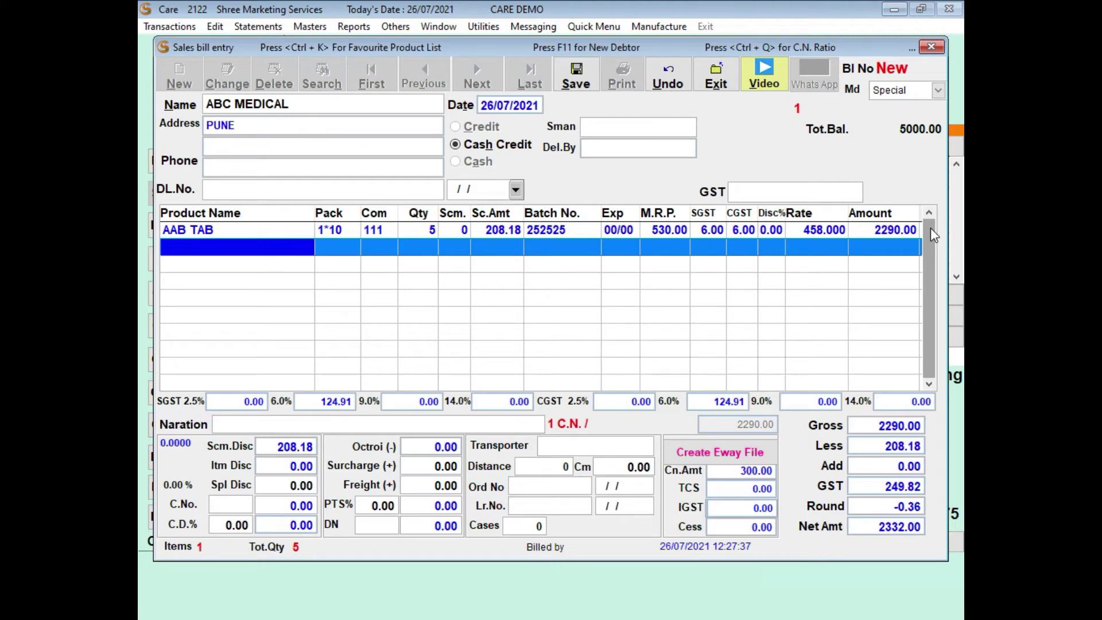
Save the sales bill without printing it or continuing to another bill, and close the sales entry.
{"action": "key", "text": "alt+s"}
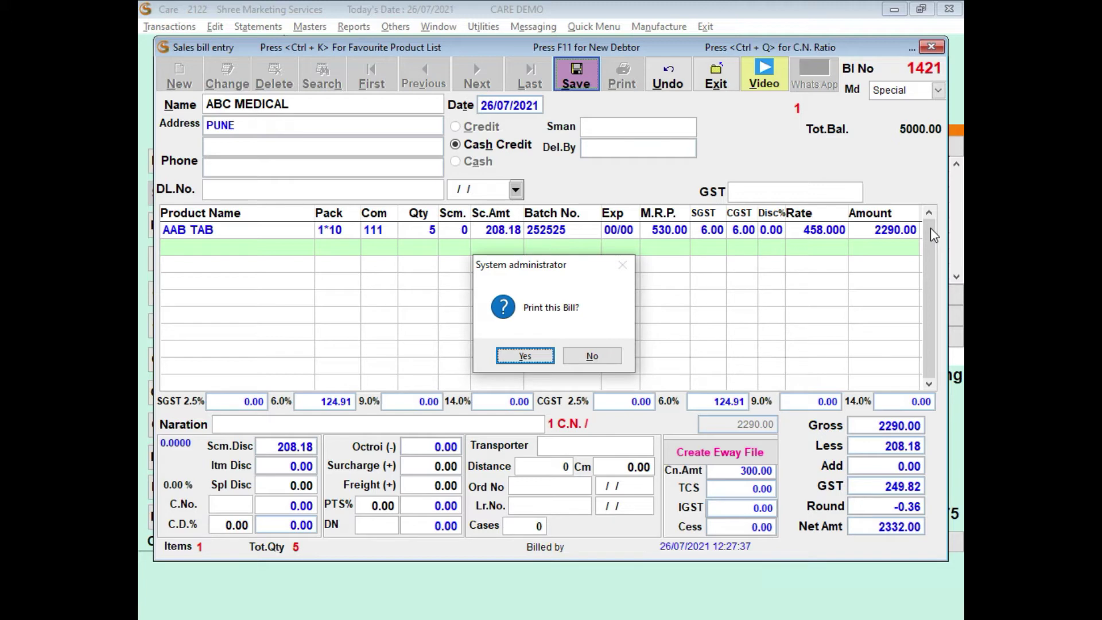
{"action": "key", "text": "Right"}
{"action": "key", "text": "Return"}
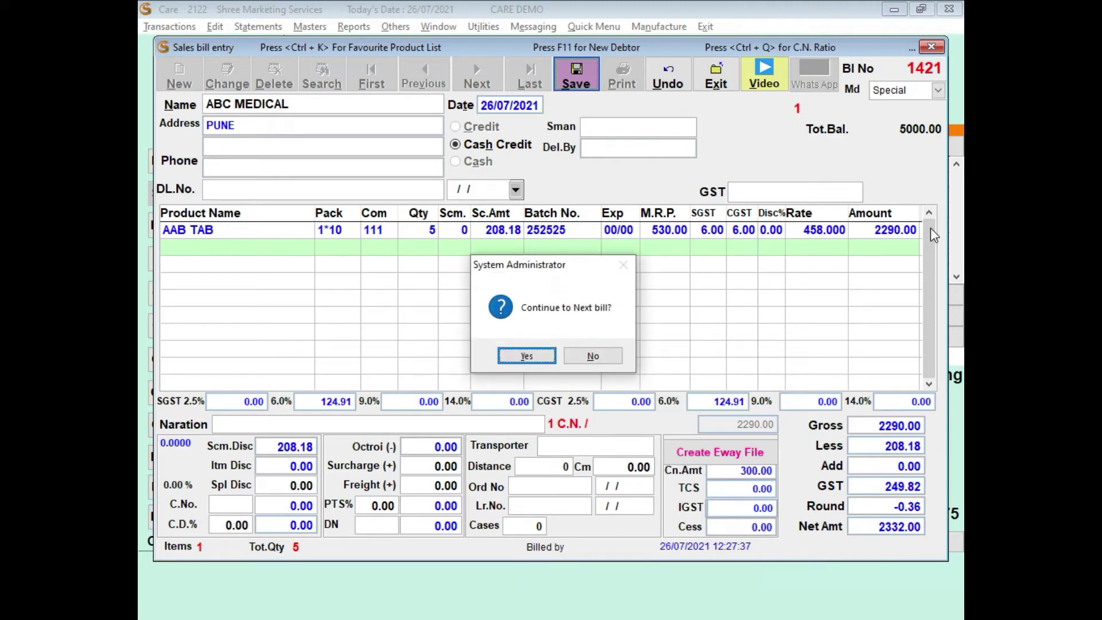
{"action": "key", "text": "Right"}
{"action": "key", "text": "Return"}
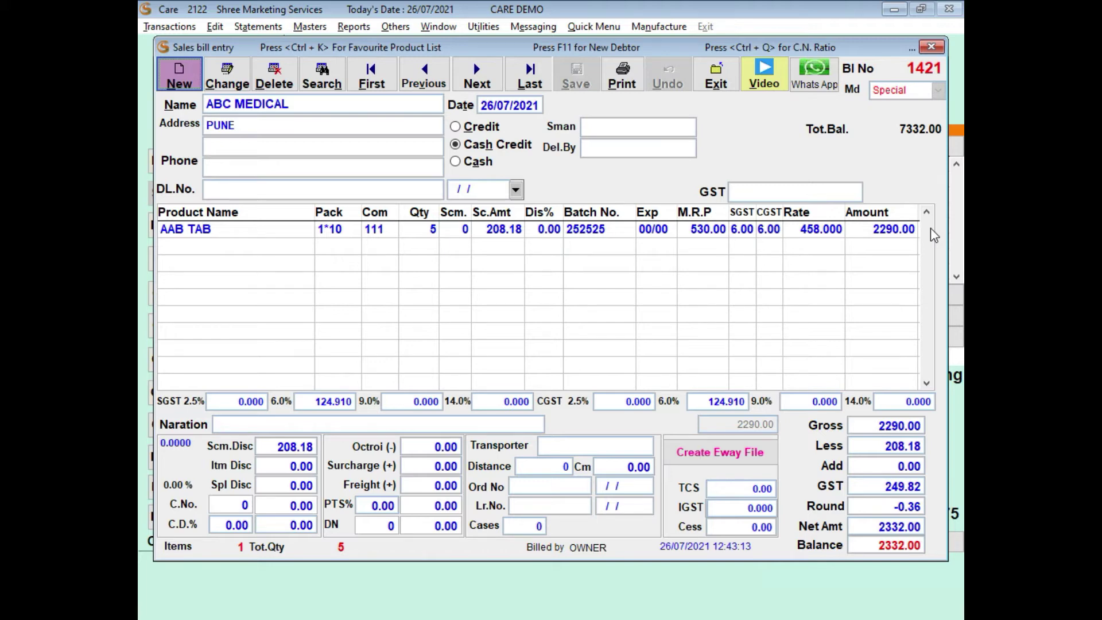
{"action": "key", "text": "Escape"}
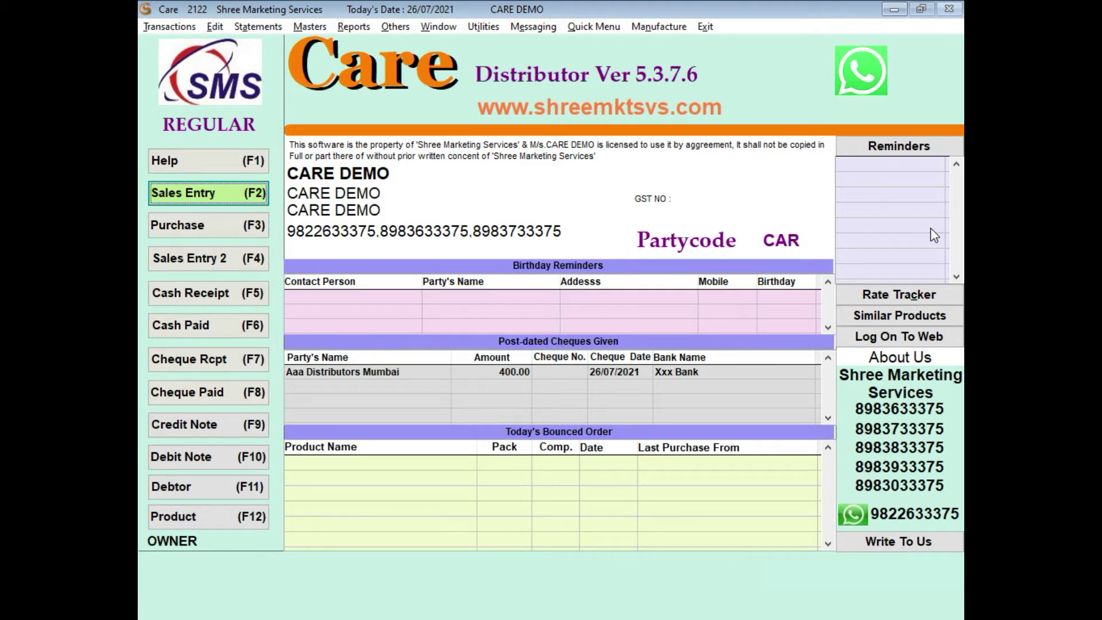
Set the printer type to Laser/InkJet with Half Page in the printer settings and save the change.
{"action": "key", "text": "alt+i"}
{"action": "key", "text": "Down"}
{"action": "key", "text": "Down"}
{"action": "key", "text": "Down"}
{"action": "key", "text": "Down"}
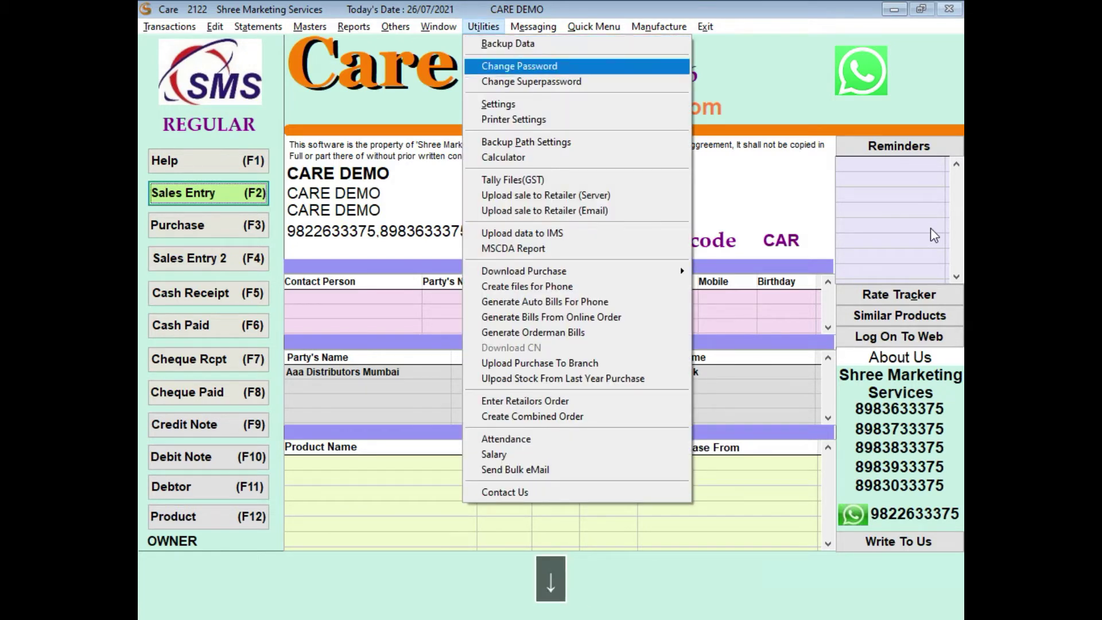
{"action": "key", "text": "Return"}
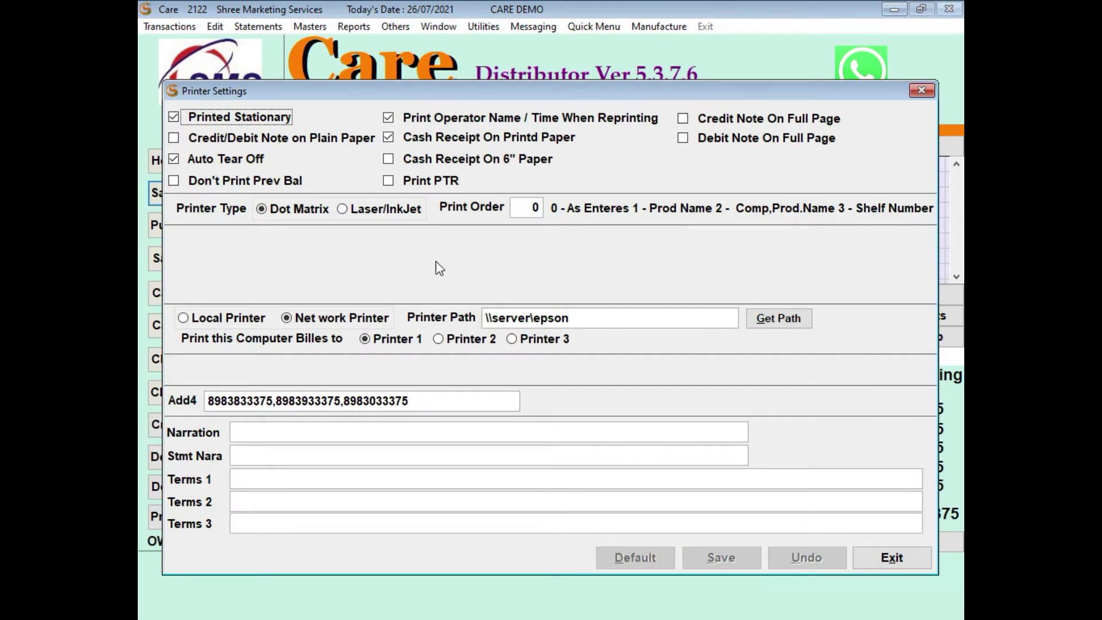
{"action": "left_click", "coordinate": [388, 213]}
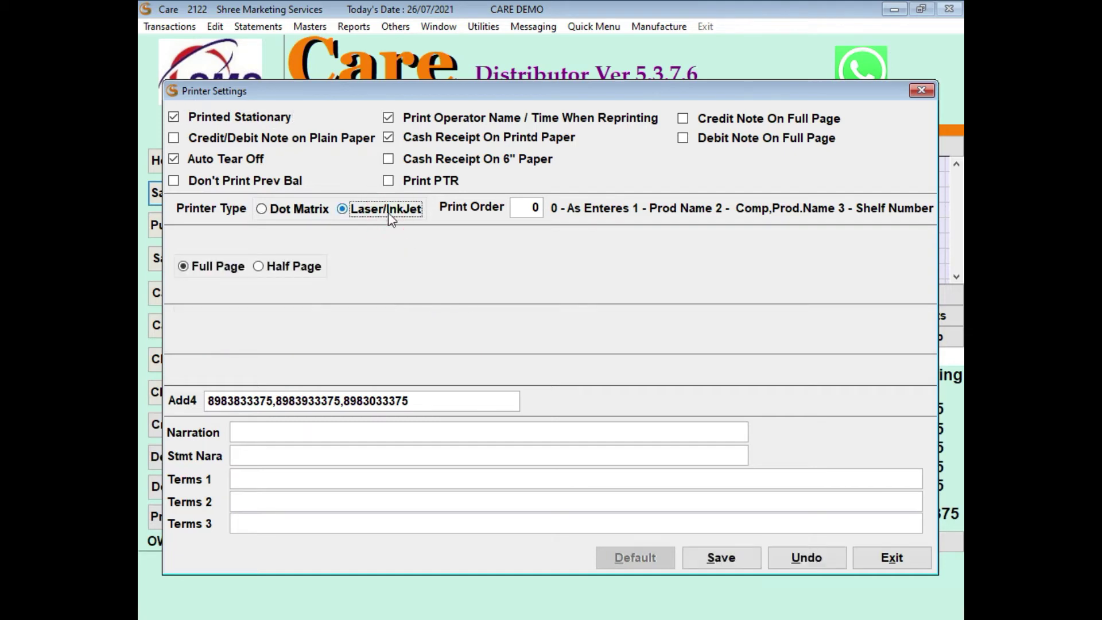
{"action": "left_click", "coordinate": [275, 273]}
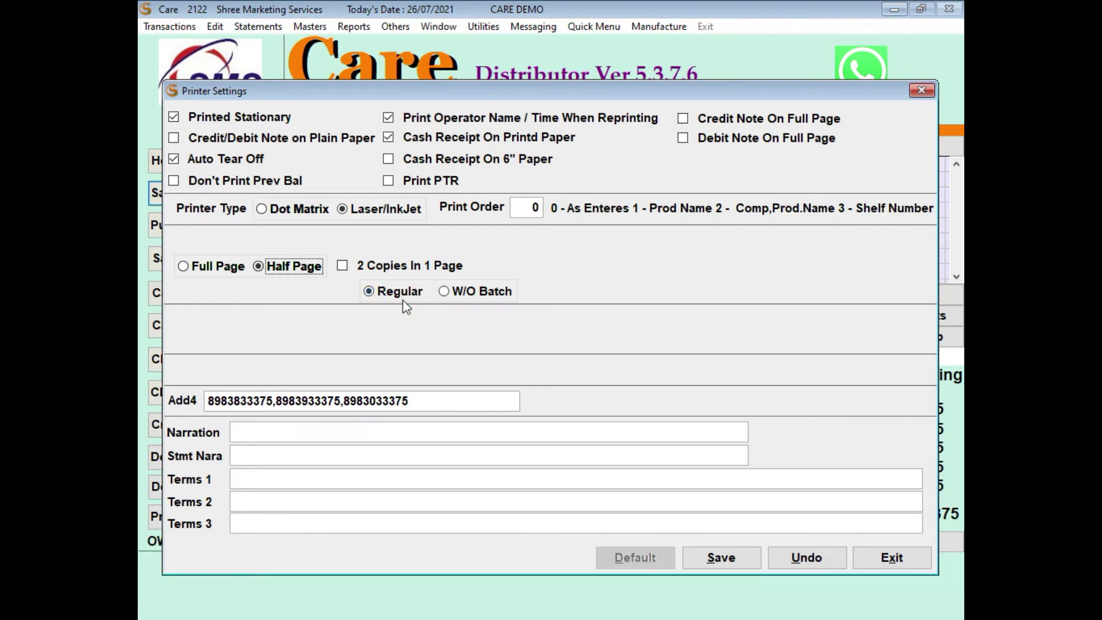
{"action": "key", "text": "alt+s"}
{"action": "key", "text": "alt+x"}
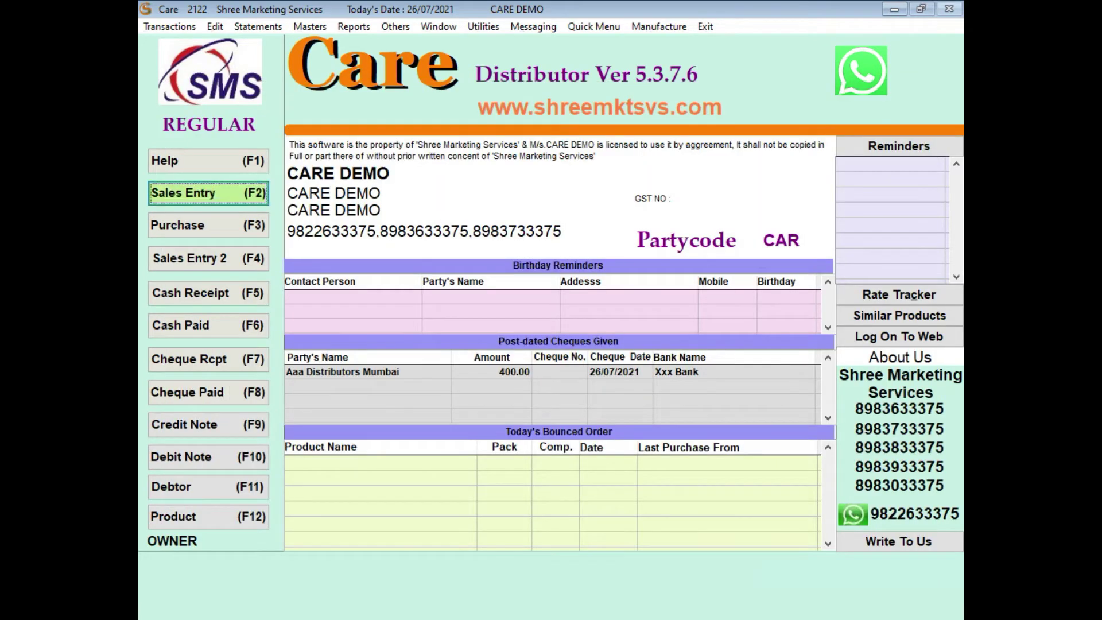
Preview the print of the saved ABC MEDICAL sales bill and close the sales entry.
{"action": "key", "text": "alt+p"}
{"action": "key", "text": "Down"}
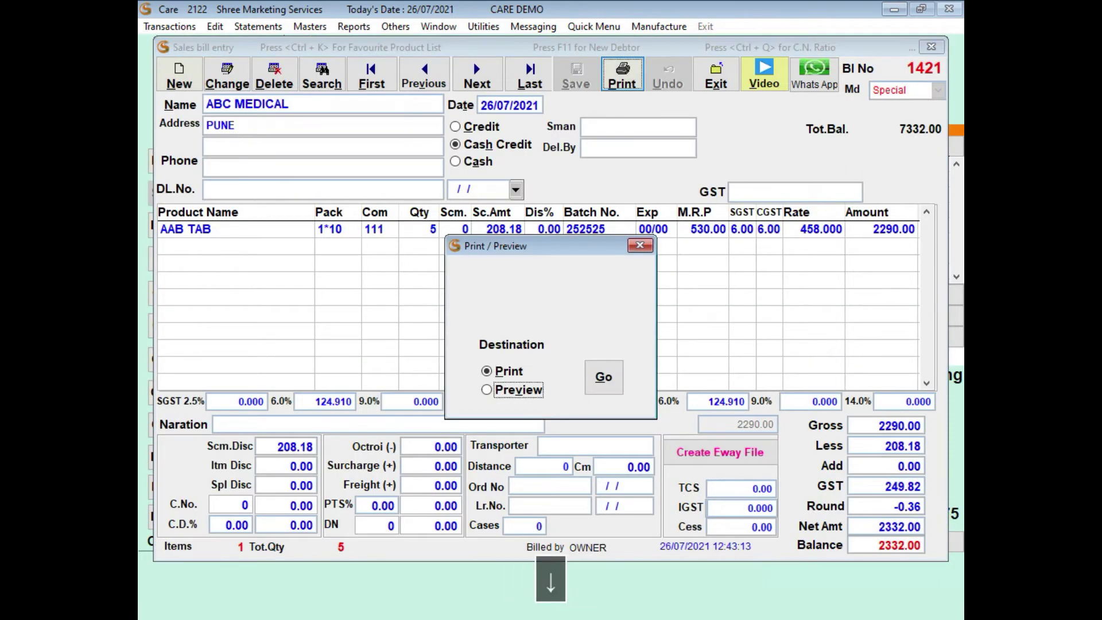
{"action": "key", "text": "Return"}
{"action": "key", "text": "Return"}
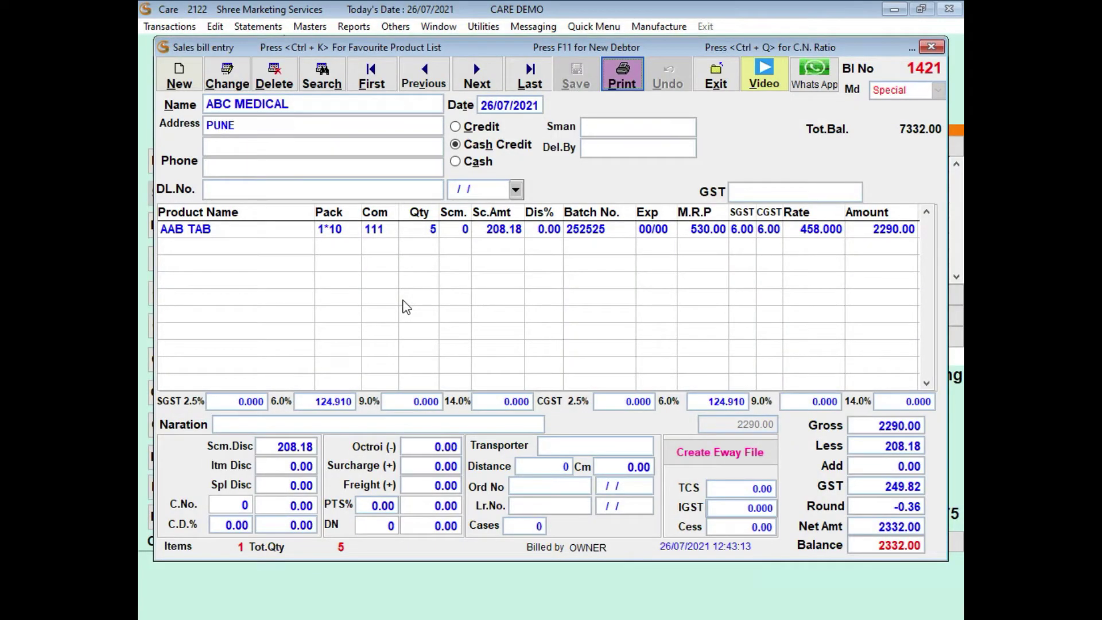
{"action": "key", "text": "Escape"}
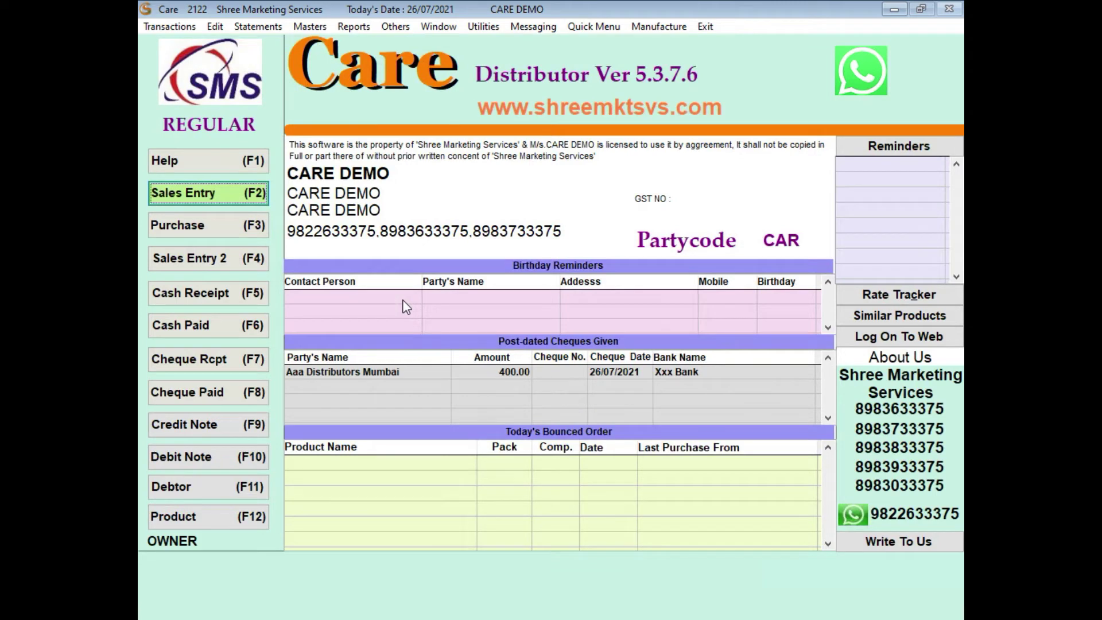
Turn off Printed Stationary in the printer settings, save the change, and close the settings.
{"action": "key", "text": "alt+u"}
{"action": "key", "text": "Down"}
{"action": "key", "text": "Down"}
{"action": "key", "text": "Down"}
{"action": "key", "text": "Down"}
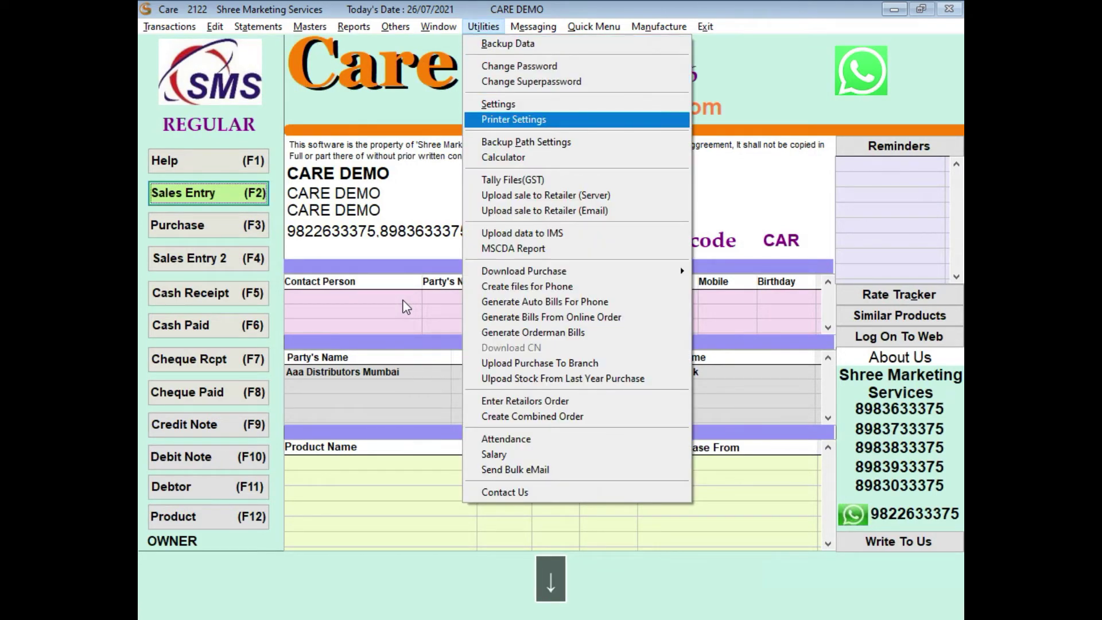
{"action": "key", "text": "Return"}
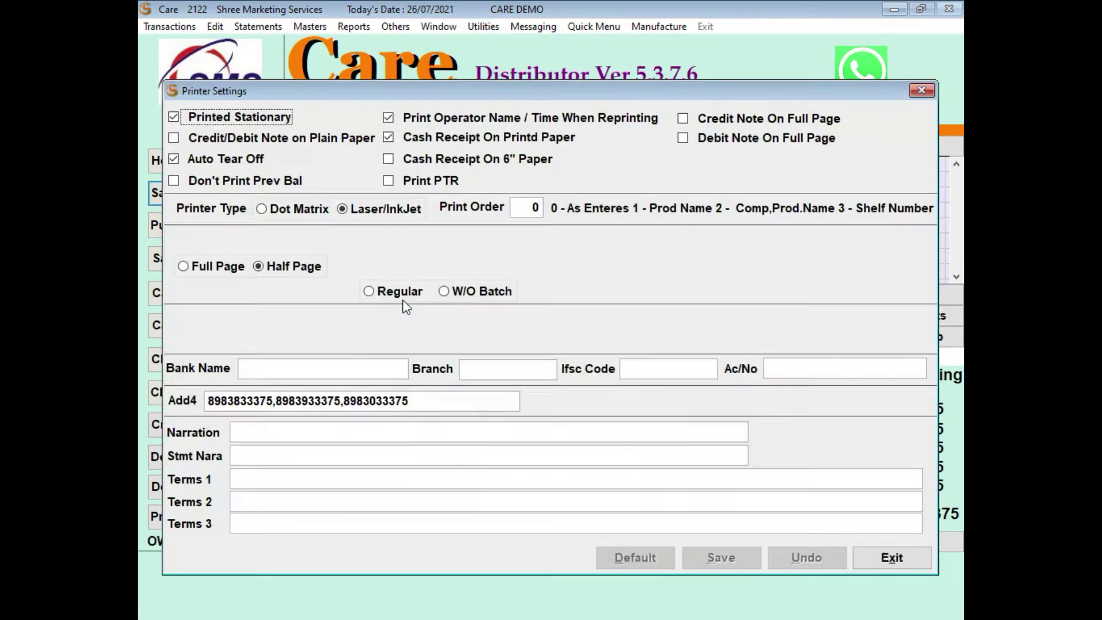
{"action": "left_click", "coordinate": [204, 121]}
{"action": "key", "text": "alt+s"}
{"action": "key", "text": "alt+x"}
Preview the print of the ABC MEDICAL sales bill with the changed stationery setting, and close the preview and sales entry.
{"action": "key", "text": "F2"}
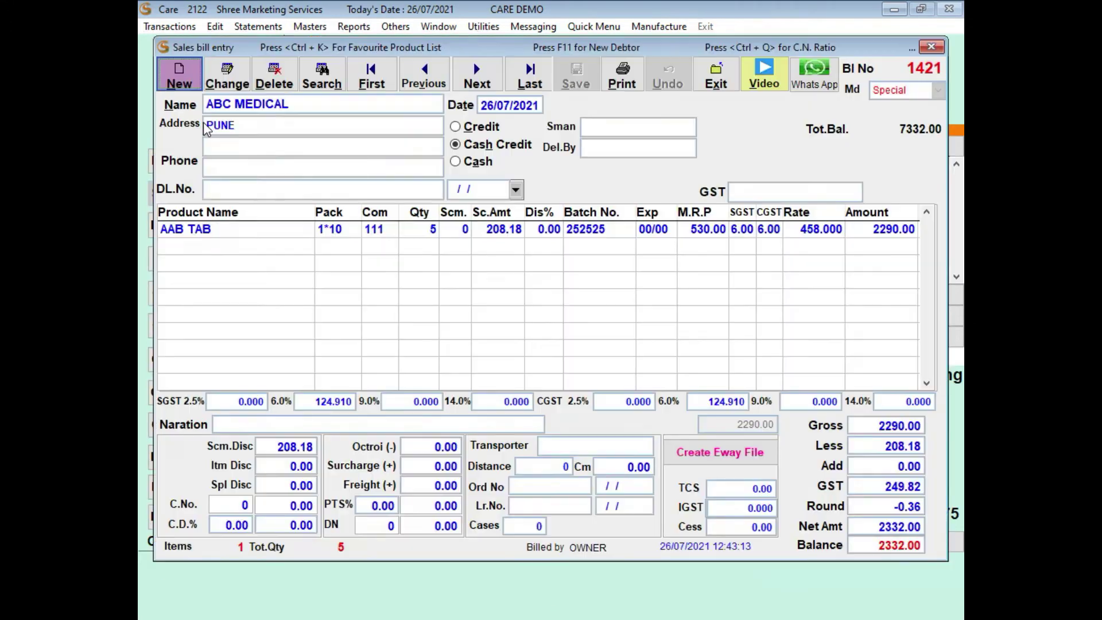
{"action": "key", "text": "alt+p"}
{"action": "key", "text": "Down"}
{"action": "key", "text": "Return"}
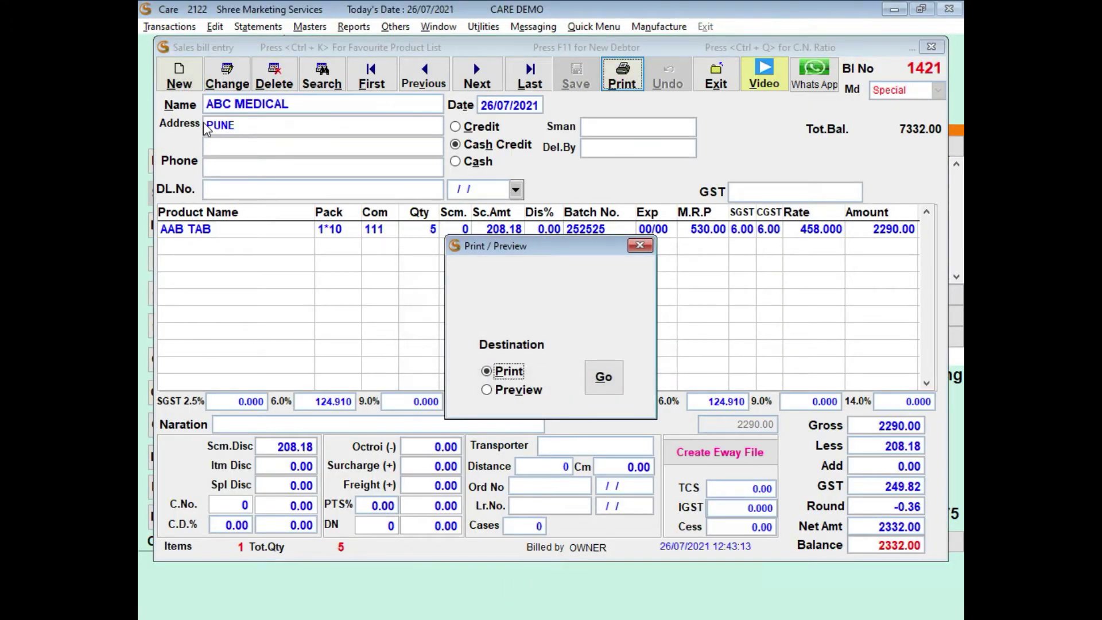
{"action": "key", "text": "Down"}
{"action": "key", "text": "Return"}
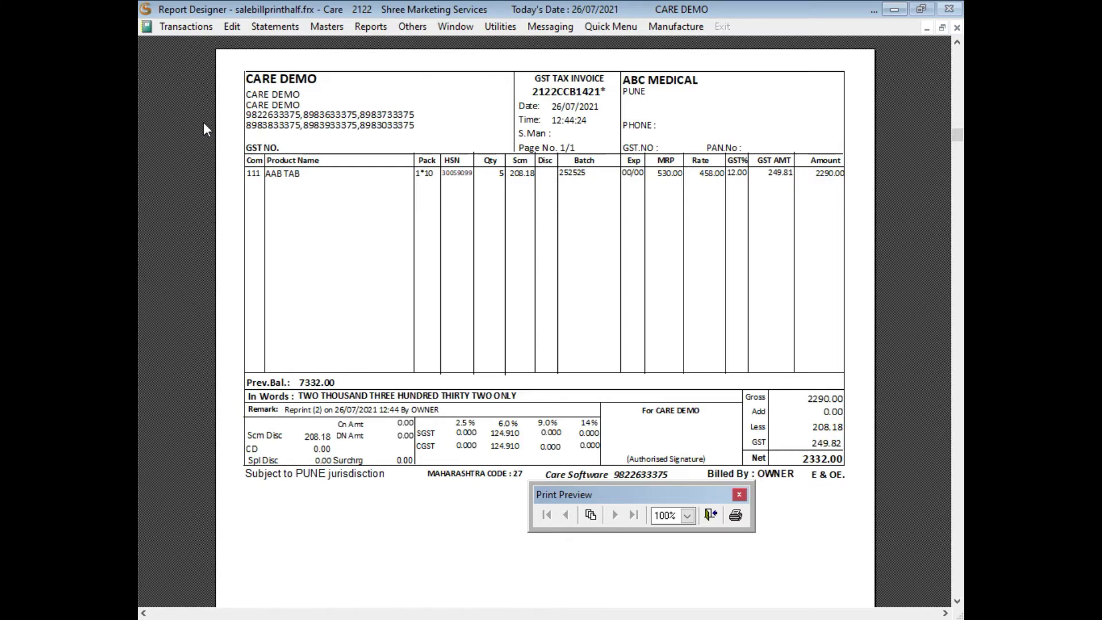
{"action": "key", "text": "Escape"}
{"action": "key", "text": "Escape"}
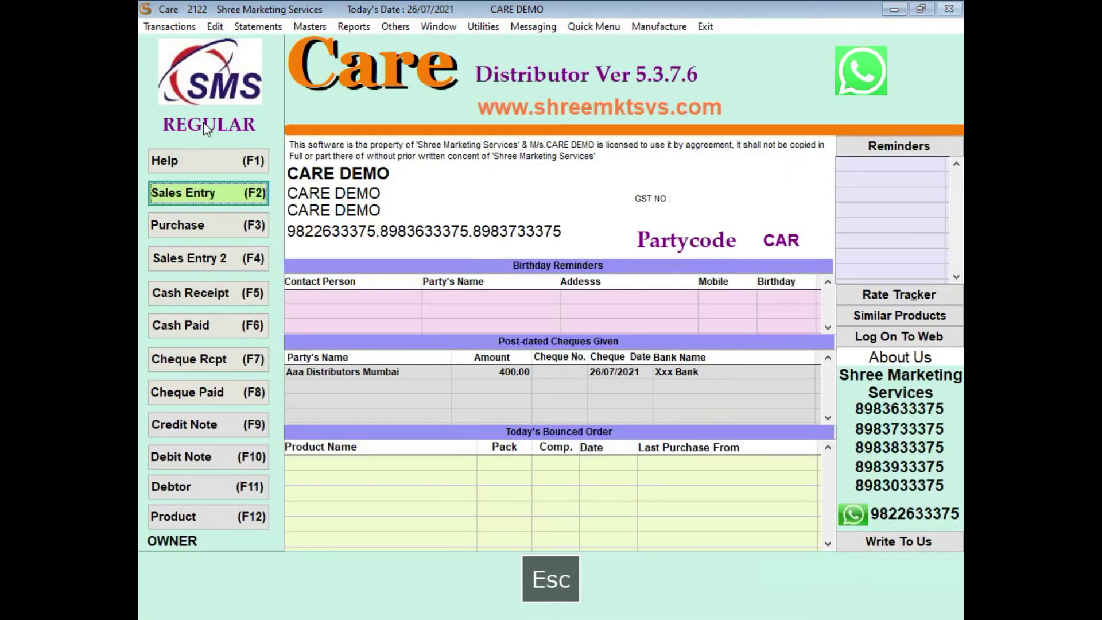
Start a new purchase entry for AAA DISTRIBUTORS and look through the supplier's pending bills.
{"action": "key", "text": "Down"}
{"action": "key", "text": "Return"}
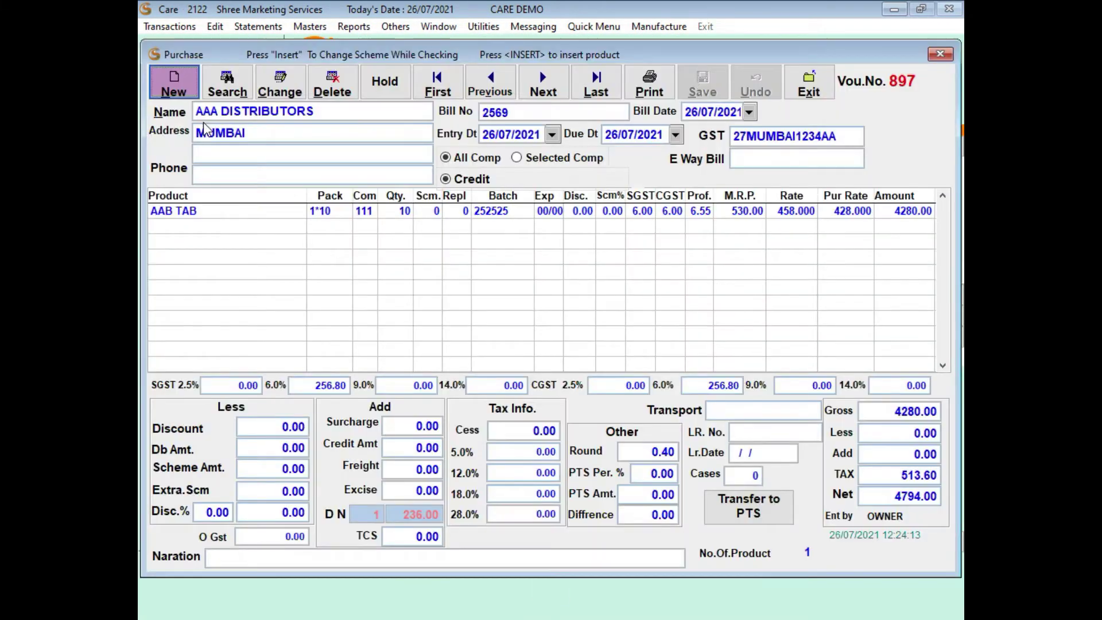
{"action": "key", "text": "Return"}
{"action": "type", "text": "A"}
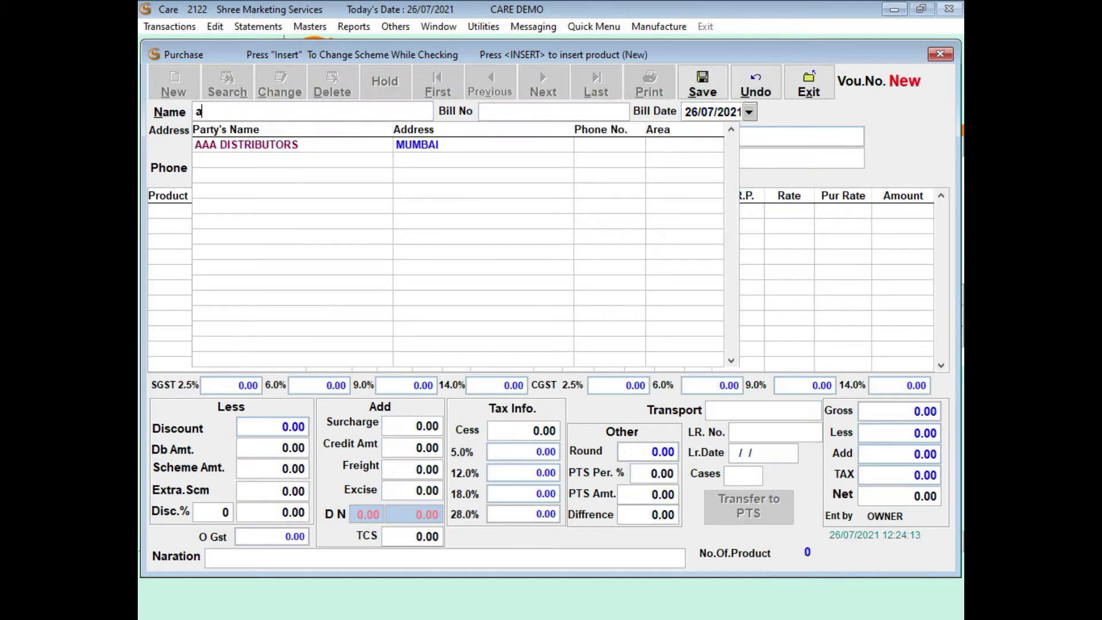
{"action": "key", "text": "Return"}
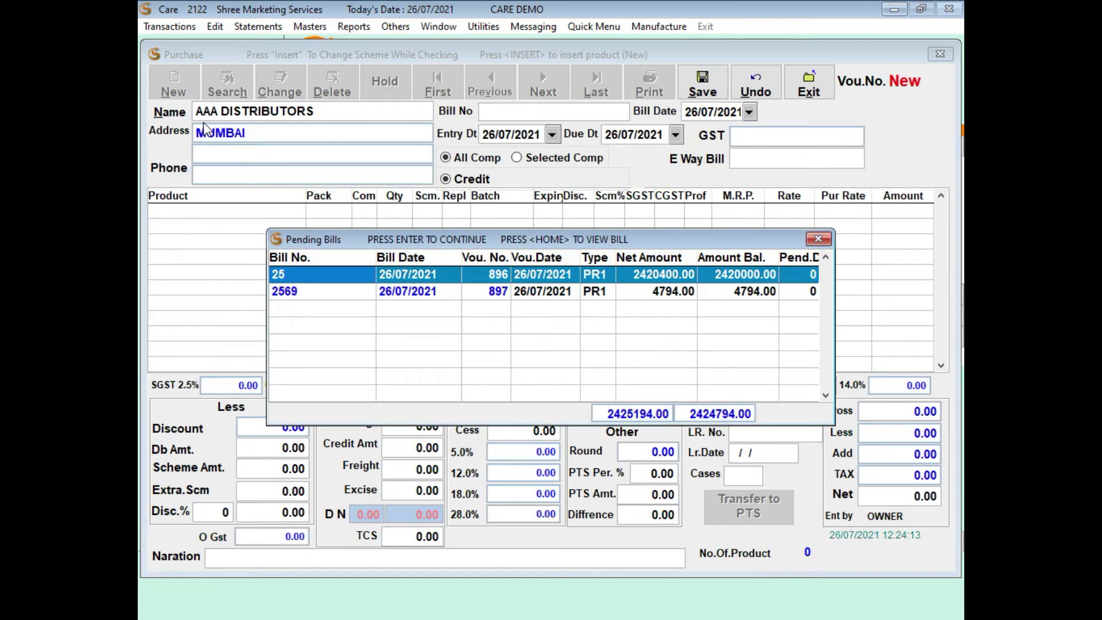
{"action": "key", "text": "Down"}
{"action": "key", "text": "Up"}
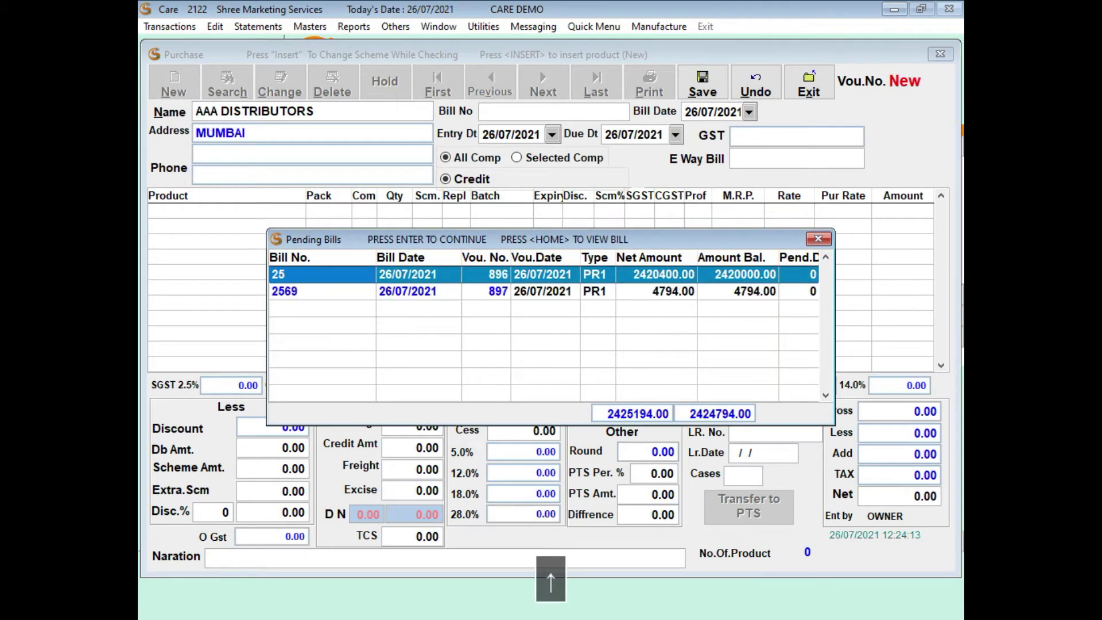
Set the purchase bill number to 252 and accept the default dates, All Comp and Credit options.
{"action": "key", "text": "Return"}
{"action": "type", "text": "252"}
{"action": "key", "text": "Return"}
{"action": "key", "text": "Return"}
{"action": "key", "text": "Return"}
{"action": "key", "text": "Return"}
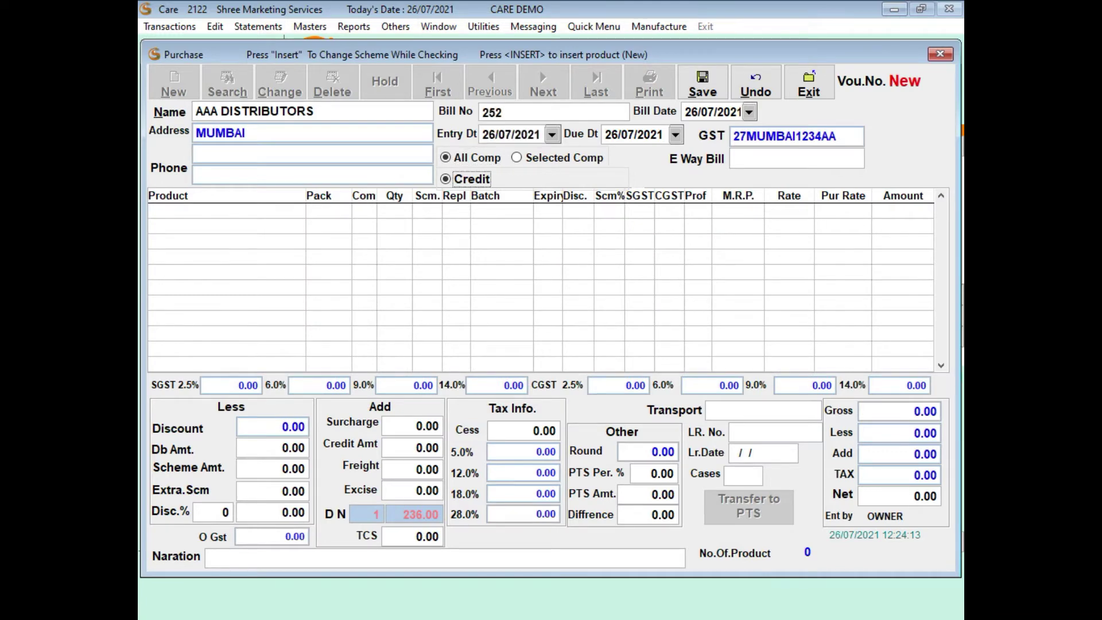
Add AAA CREAM to the purchase with a quantity of 10, save the purchase, and close the entry.
{"action": "type", "text": "a"}
{"action": "key", "text": "Return"}
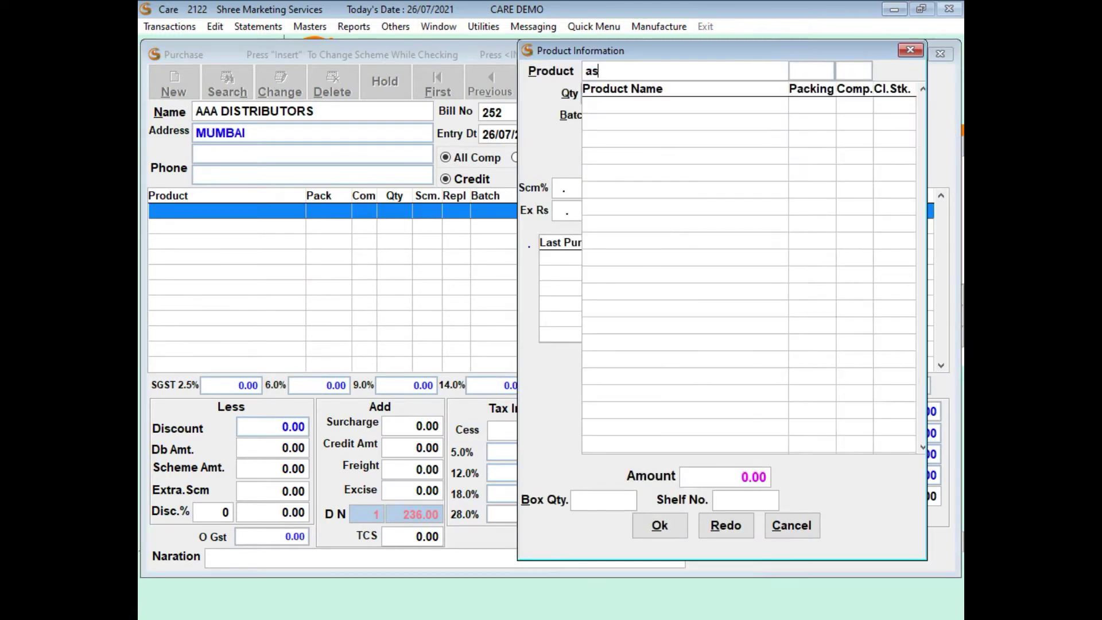
{"action": "key", "text": "Return"}
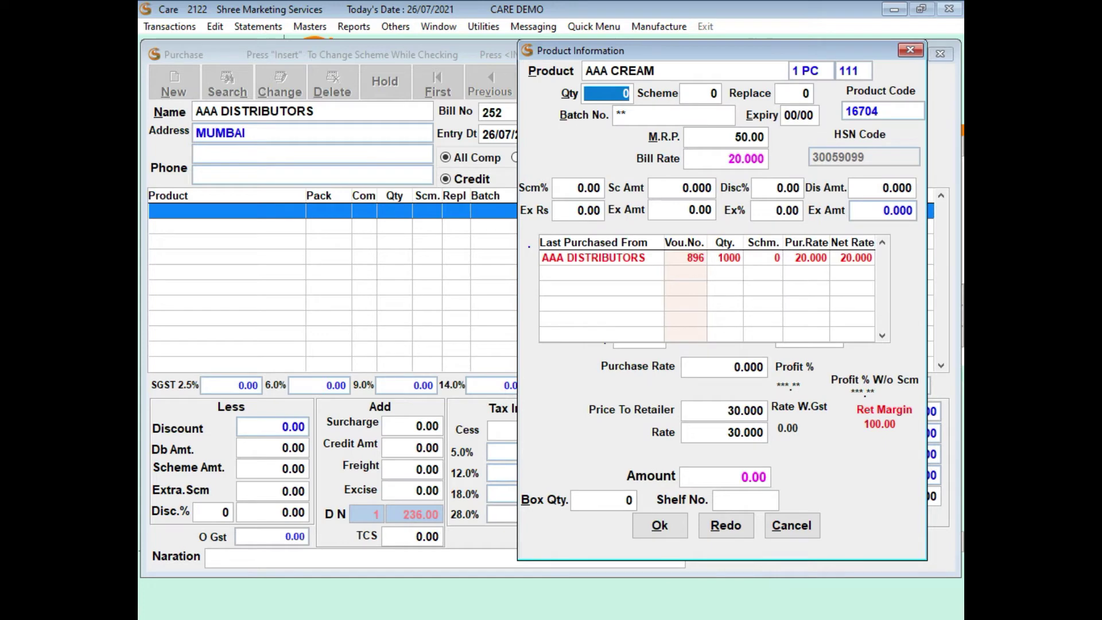
{"action": "type", "text": "10"}
{"action": "key", "text": "Return"}
{"action": "key", "text": "Return"}
{"action": "key", "text": "Return"}
{"action": "key", "text": "Return"}
{"action": "key", "text": "Return"}
{"action": "key", "text": "Return"}
{"action": "key", "text": "Return"}
{"action": "key", "text": "Return"}
{"action": "key", "text": "alt+o"}
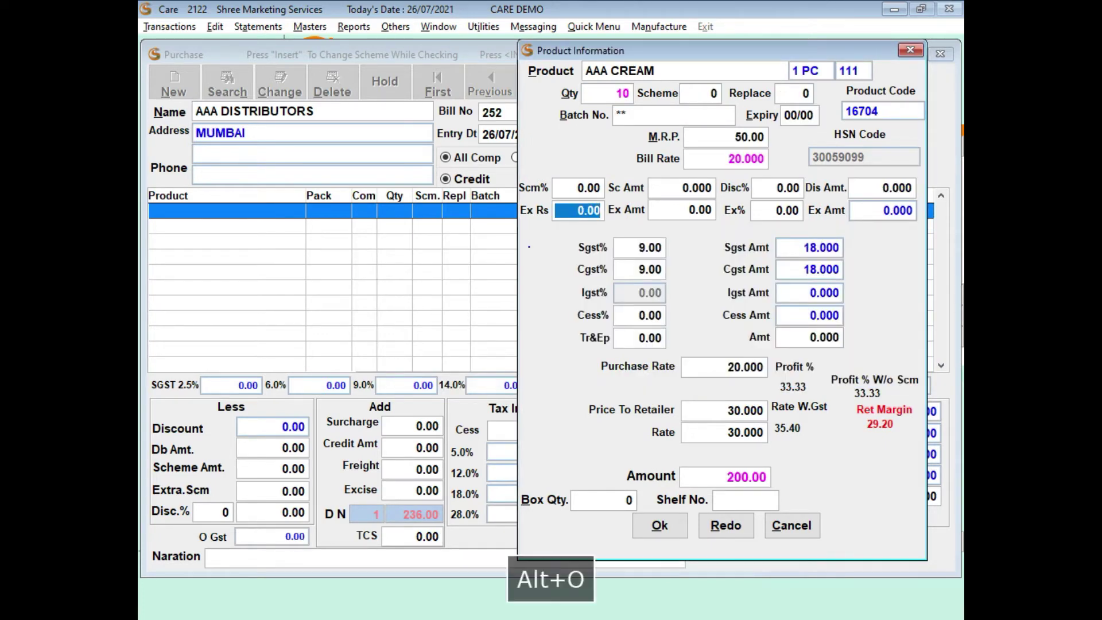
{"action": "key", "text": "alt+s"}
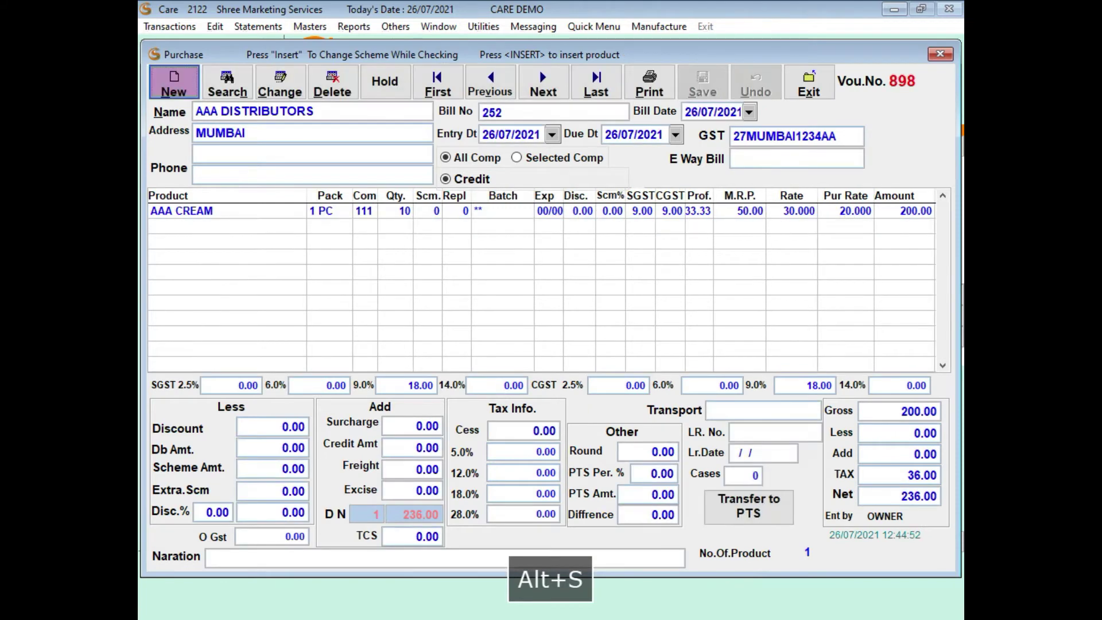
{"action": "key", "text": "Escape"}
Start a new cash receipt for ABC MEDICAL and go to its amount.
{"action": "key", "text": "Down"}
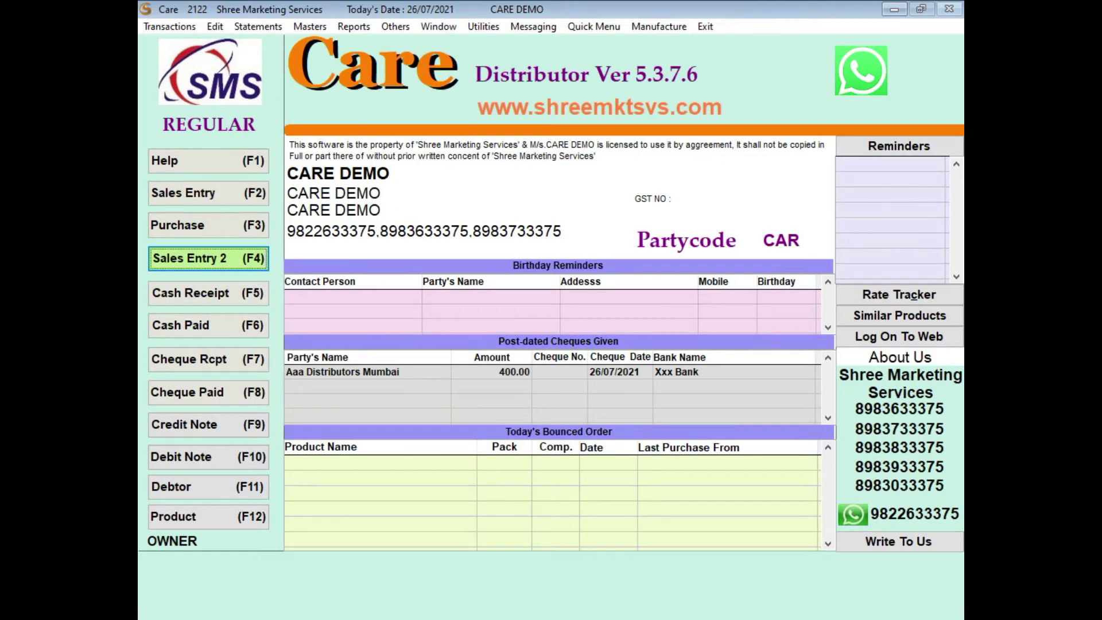
{"action": "key", "text": "Down"}
{"action": "key", "text": "Down"}
{"action": "key", "text": "Up"}
{"action": "key", "text": "Return"}
{"action": "key", "text": "Return"}
{"action": "type", "text": "ab"}
{"action": "key", "text": "Return"}
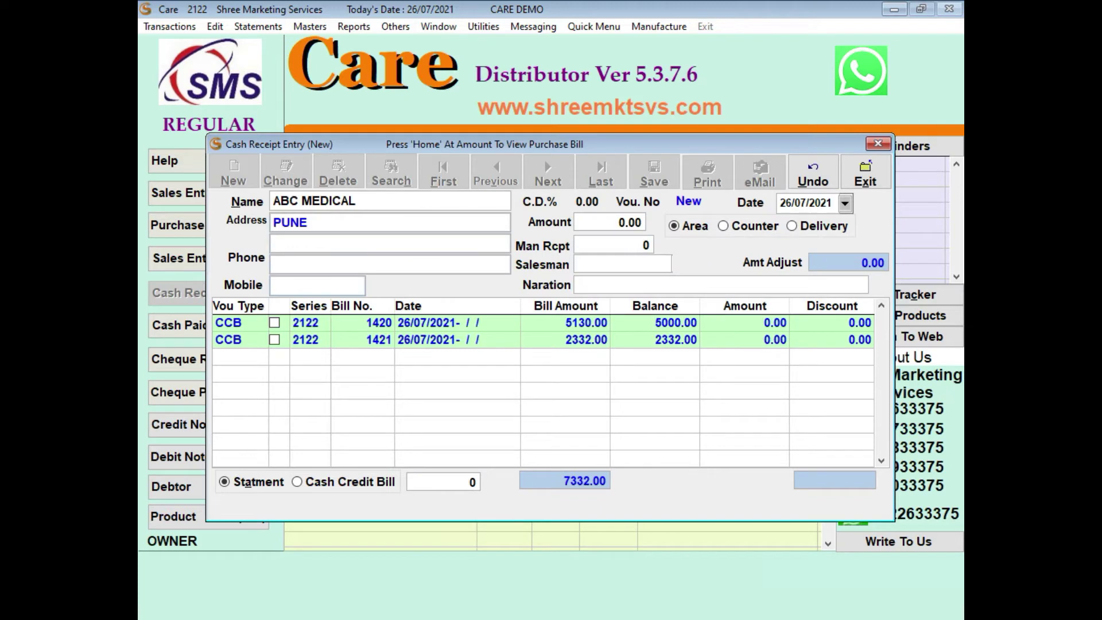
{"action": "key", "text": "Return"}
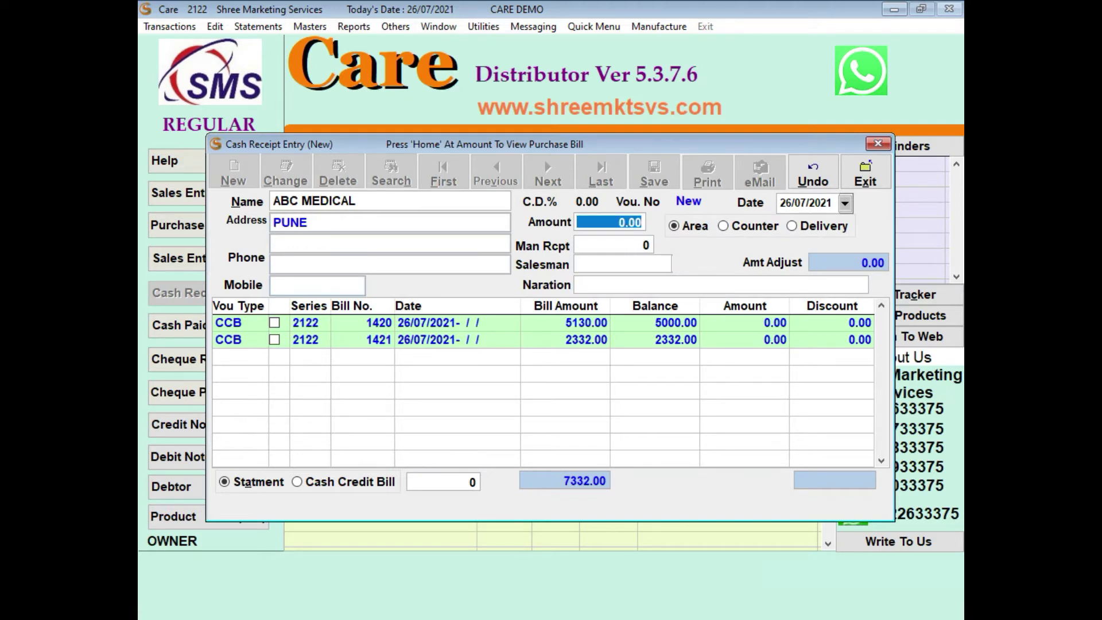
Enter a receipt amount of 2000, adjust it against the first pending bill, and close the cash receipt entry.
{"action": "type", "text": "2000"}
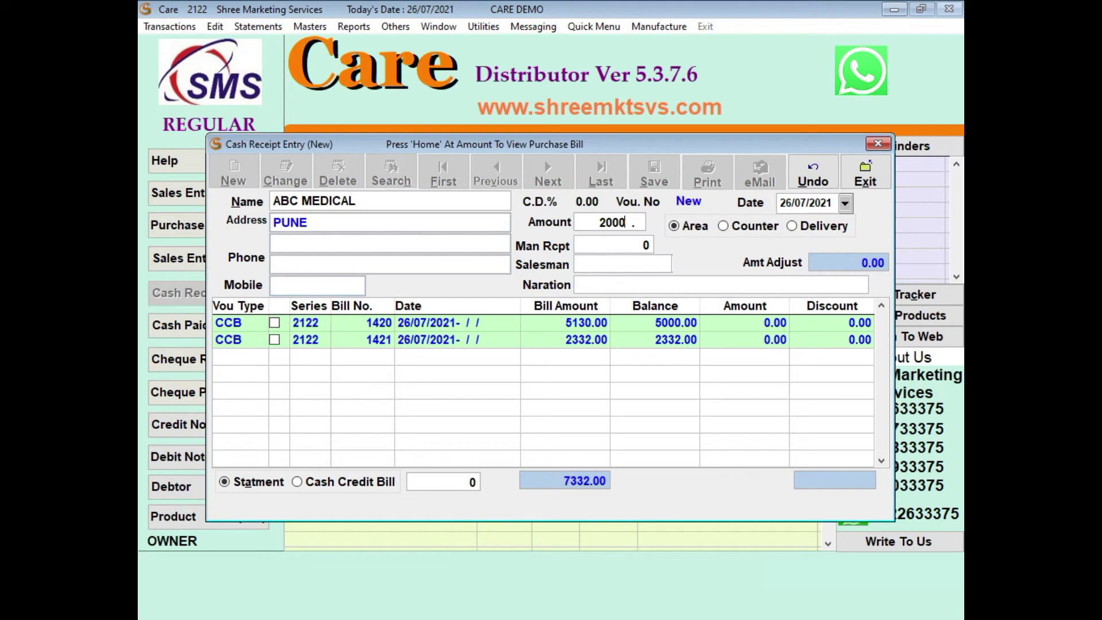
{"action": "key", "text": "Return"}
{"action": "key", "text": "Return"}
{"action": "key", "text": "Return"}
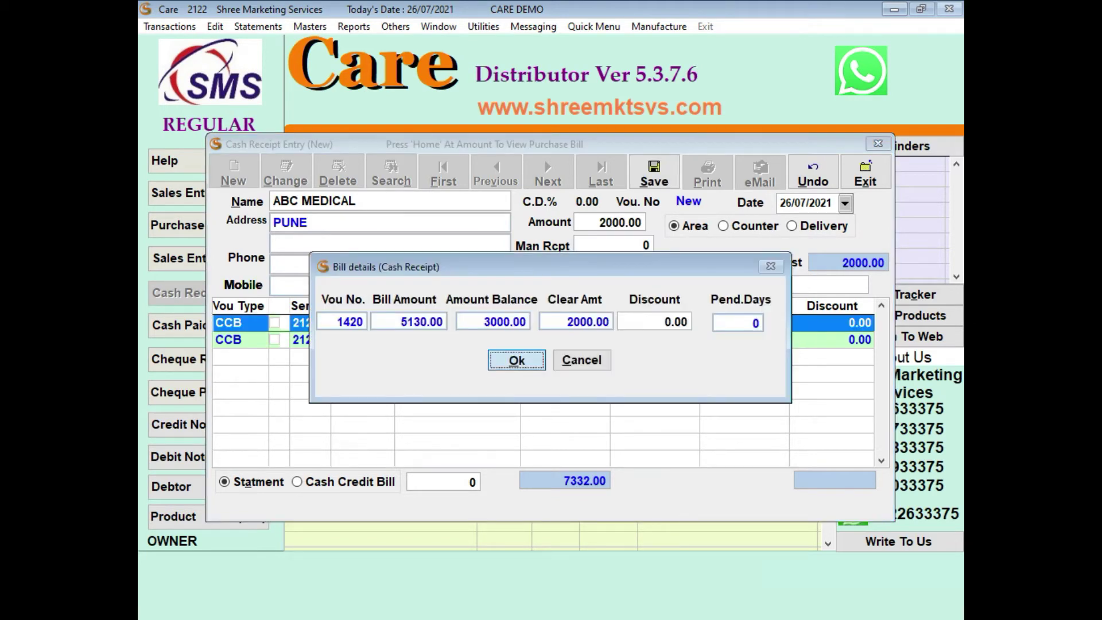
{"action": "key", "text": "Return"}
{"action": "key", "text": "Escape"}
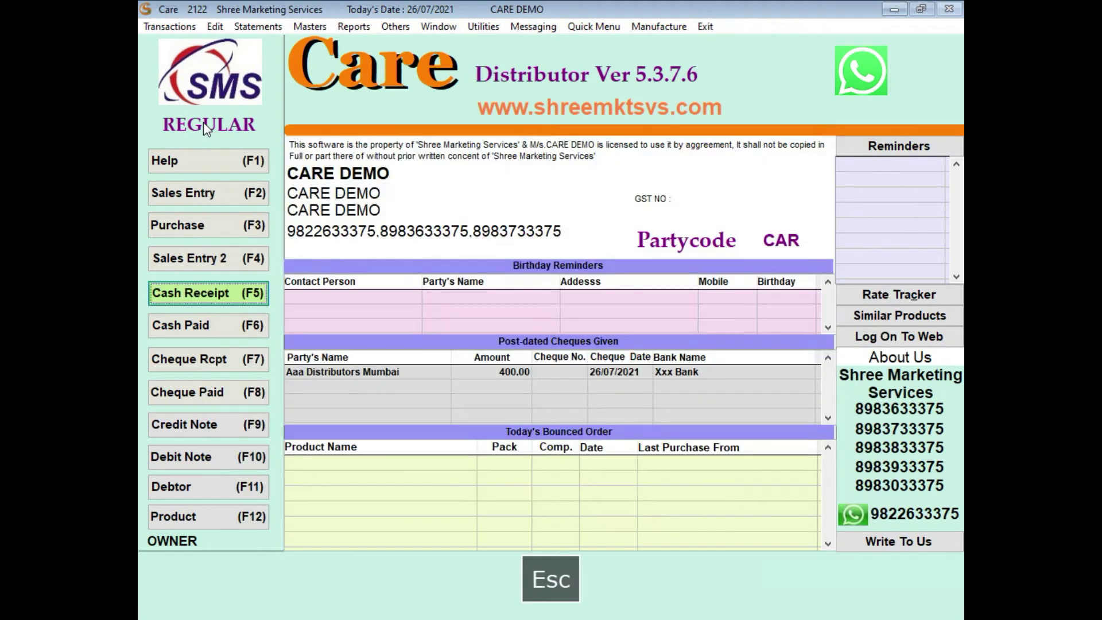
View the cheque receipt and cheque paid entry forms, closing each one.
{"action": "key", "text": "Down"}
{"action": "key", "text": "Down"}
{"action": "key", "text": "Down"}
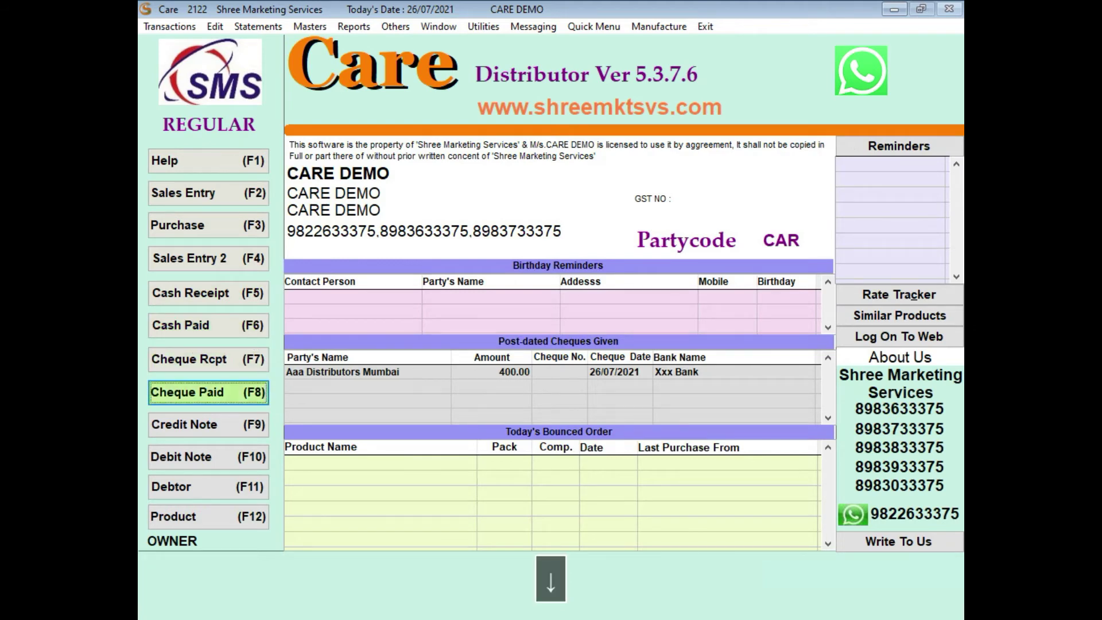
{"action": "key", "text": "Up"}
{"action": "key", "text": "Return"}
{"action": "key", "text": "Escape"}
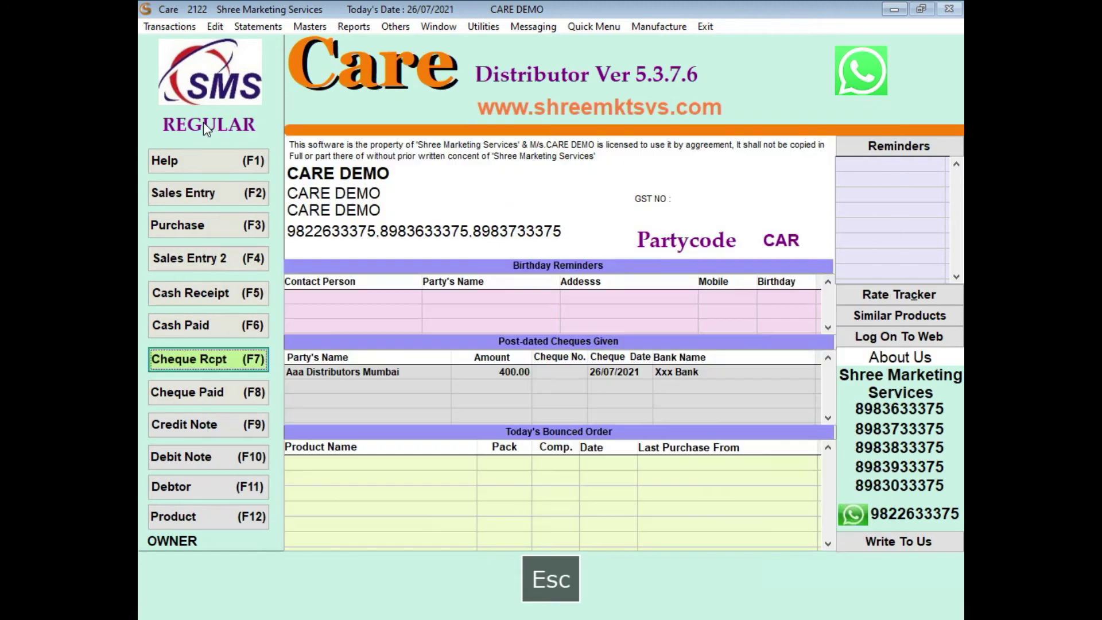
{"action": "key", "text": "F8"}
{"action": "key", "text": "Escape"}
View the ABC MEDICAL credit note and its printing, eMail and SMS options, and close it.
{"action": "key", "text": "F9"}
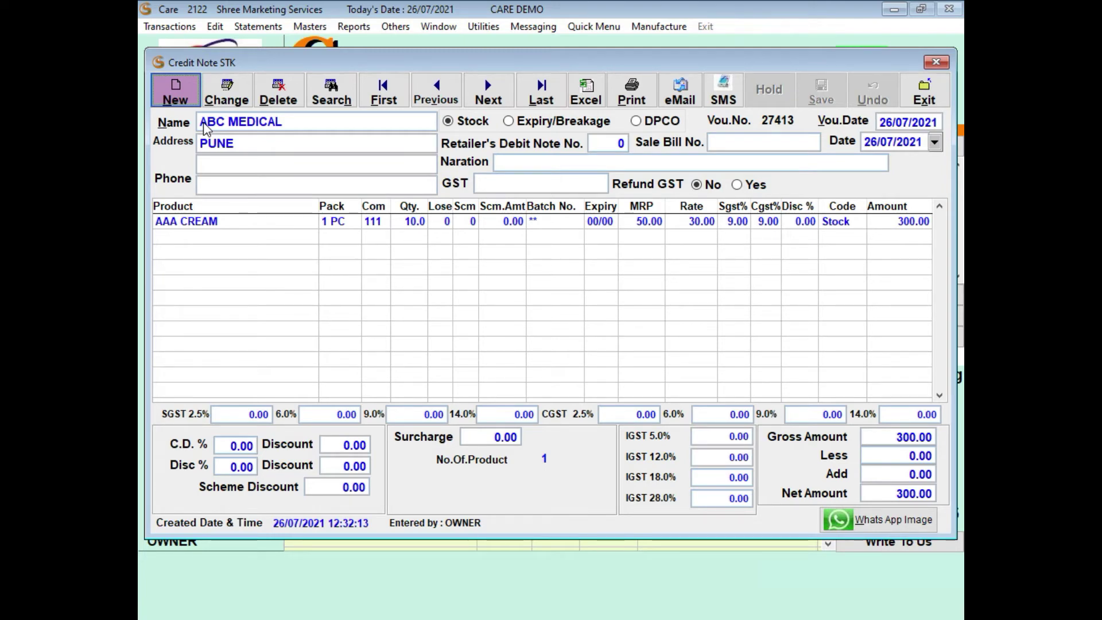
{"action": "key", "text": "Escape"}
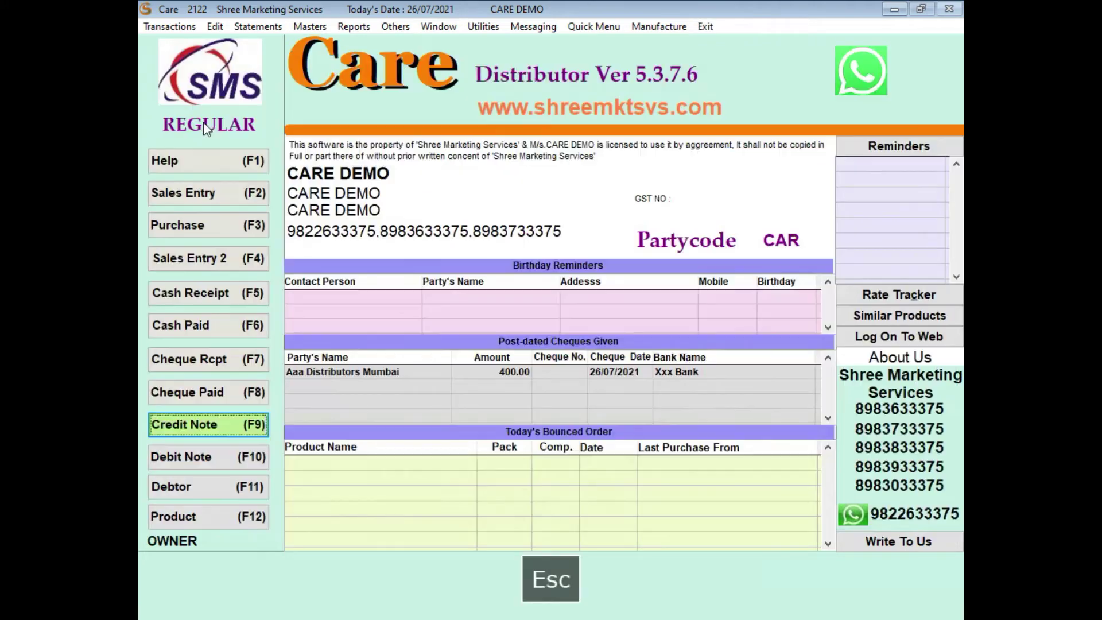
{"action": "key", "text": "F8"}
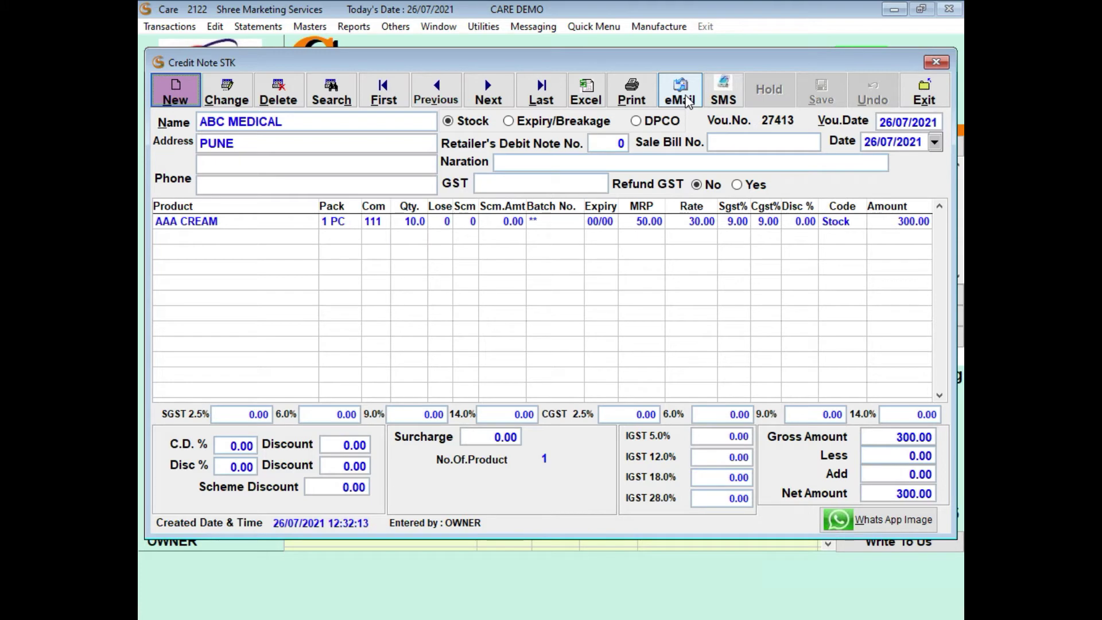
{"action": "key", "text": "Escape"}
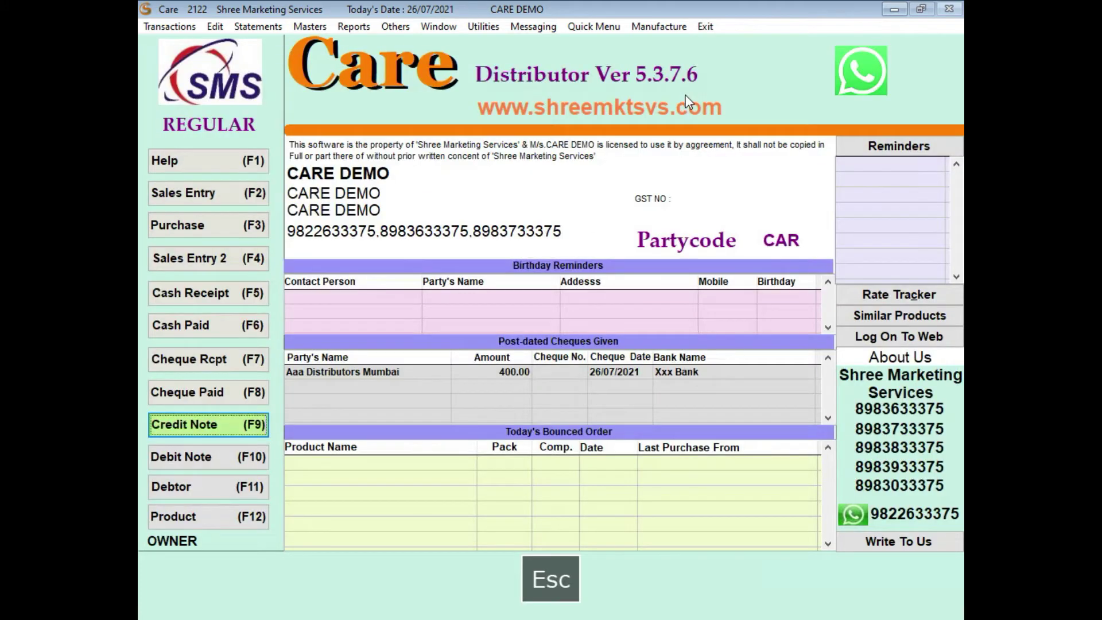
View the Regular and Purchasewise options of a new debit note, cancel it, and close the debit note form.
{"action": "key", "text": "Down"}
{"action": "key", "text": "Return"}
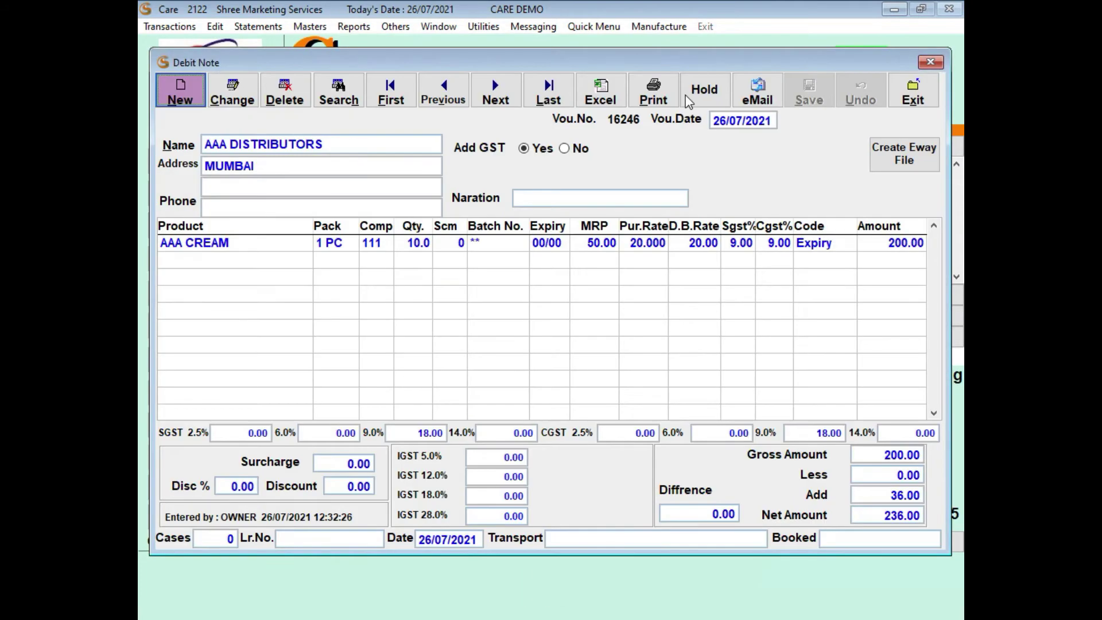
{"action": "key", "text": "n"}
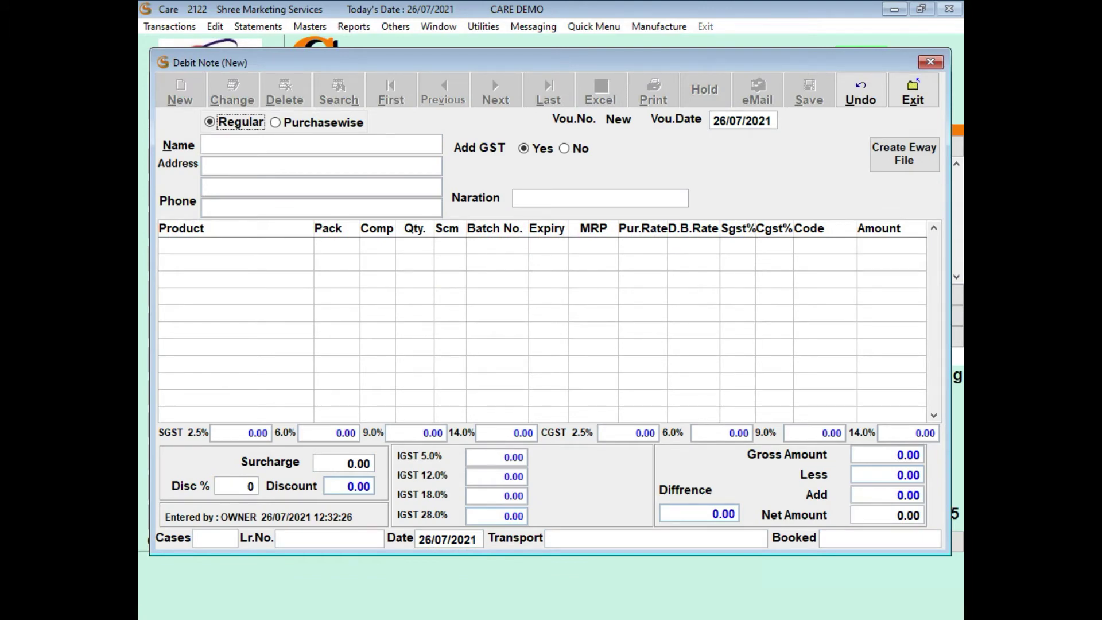
{"action": "key", "text": "Right"}
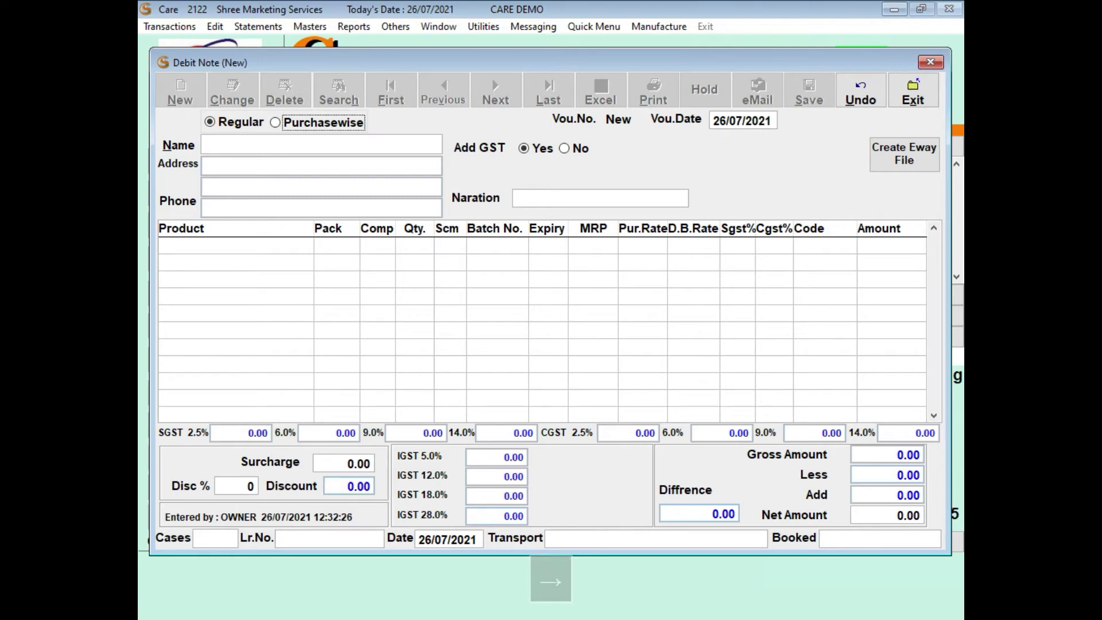
{"action": "key", "text": "Escape"}
{"action": "key", "text": "Return"}
{"action": "key", "text": "Escape"}
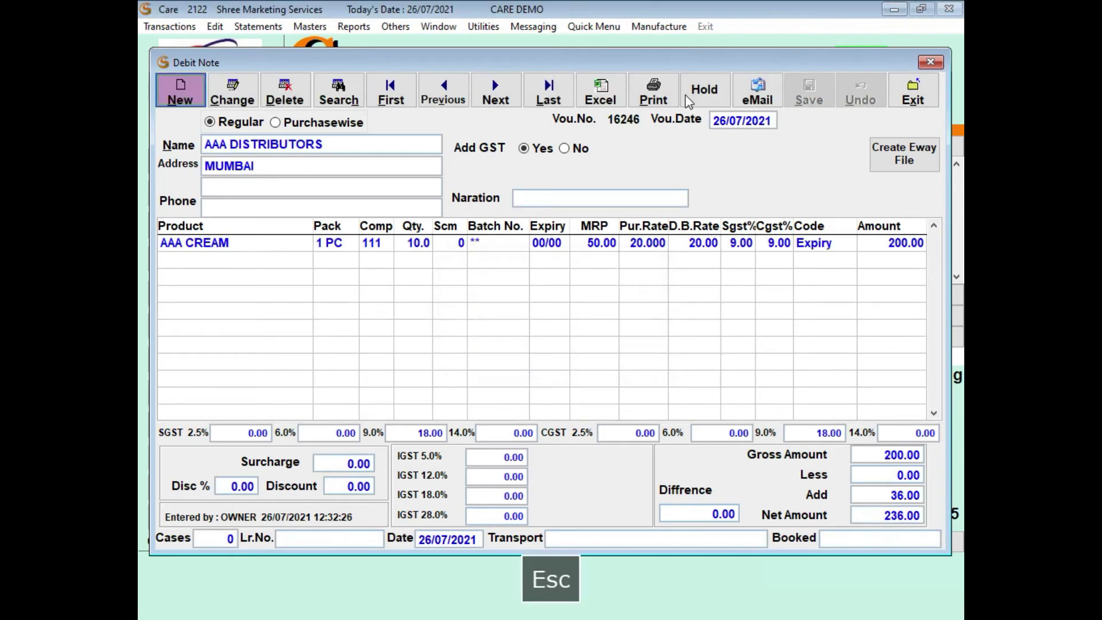
Examine the ABC MEDICAL party master record, including its account locking options, and close it.
{"action": "key", "text": "Down"}
{"action": "key", "text": "Return"}
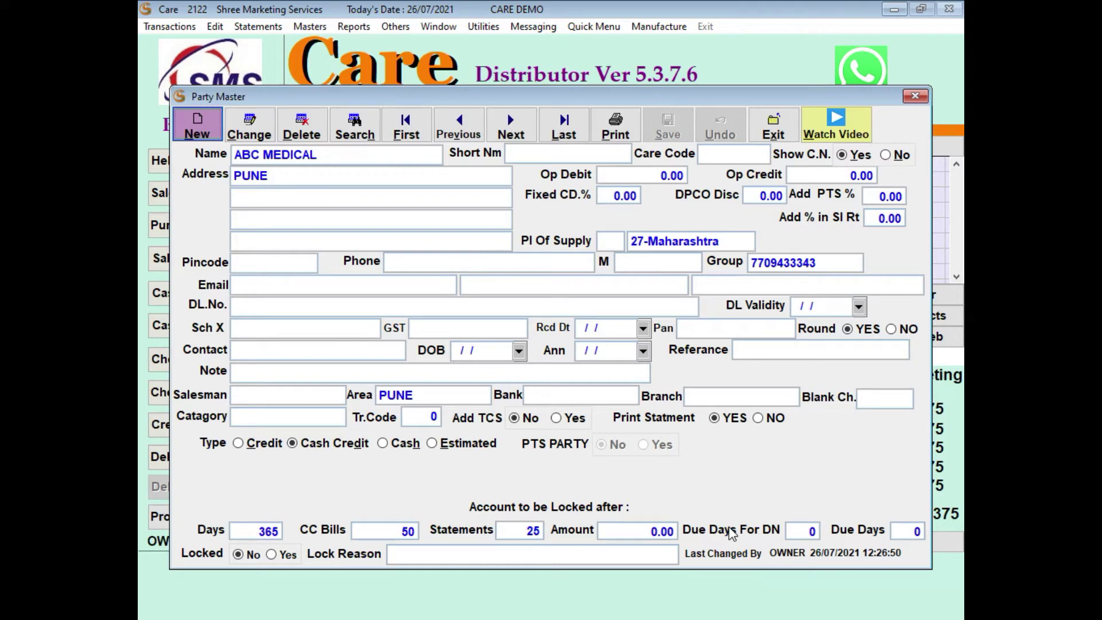
{"action": "key", "text": "Escape"}
Examine the AAB TAB product master record and its fields, and close it.
{"action": "key", "text": "Down"}
{"action": "key", "text": "Return"}
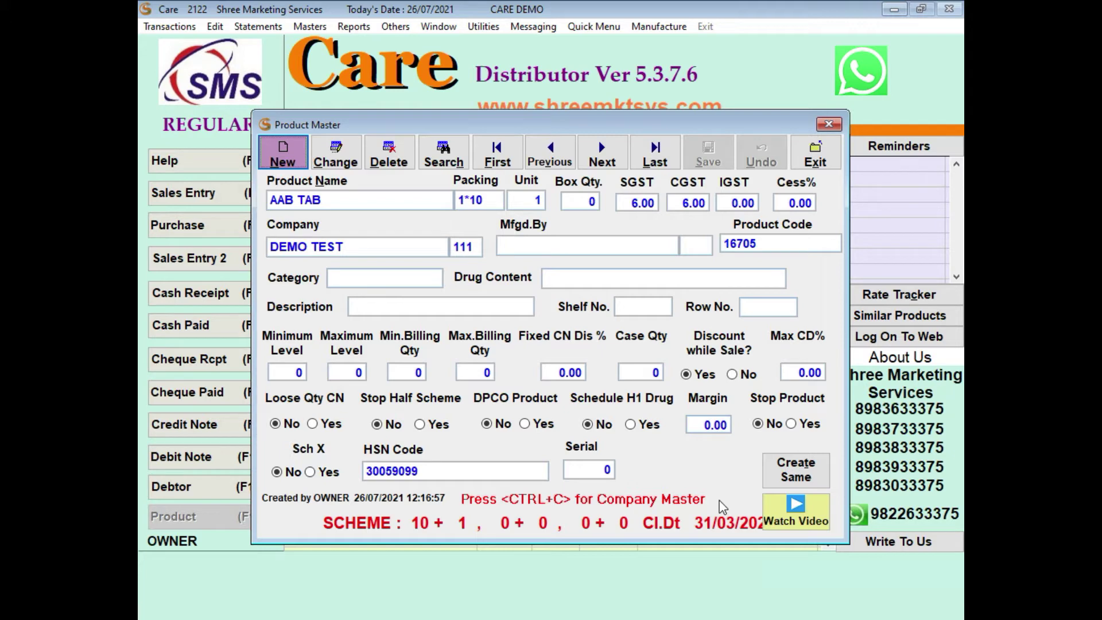
{"action": "key", "text": "Escape"}
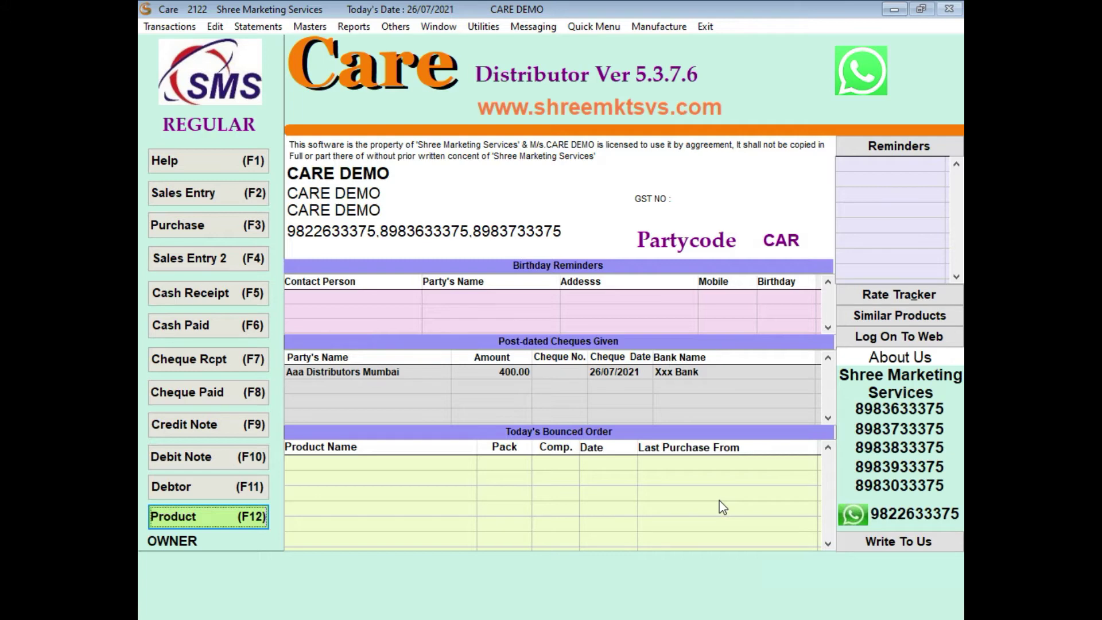
Examine the sales bill entry options and the challan creation option among the transactions, and back out.
{"action": "key", "text": "alt+t"}
{"action": "key", "text": "Right"}
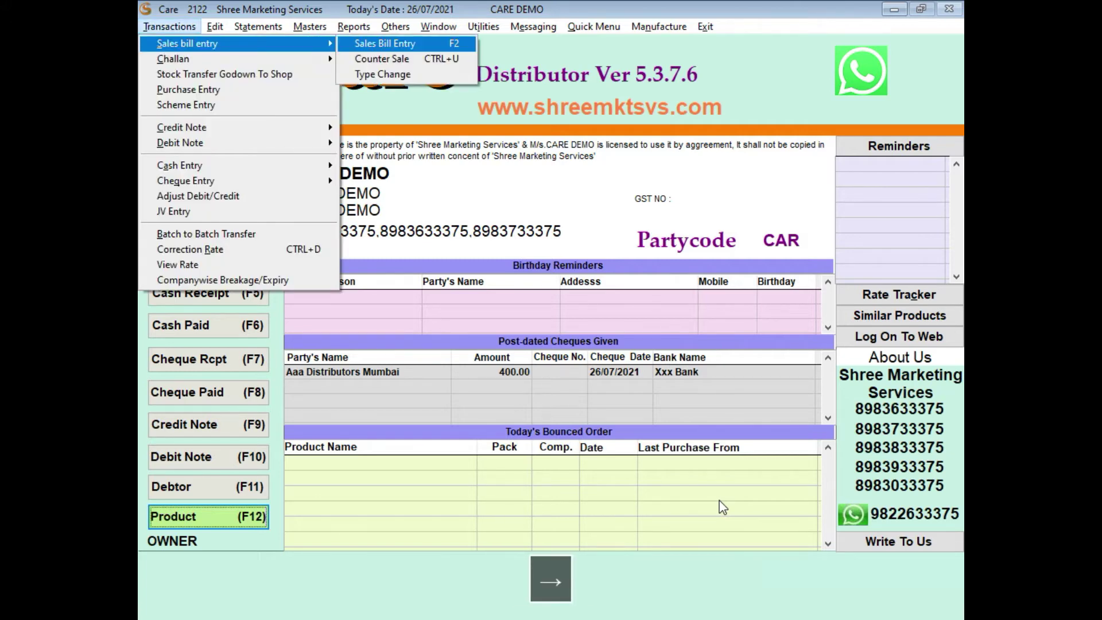
{"action": "key", "text": "Down"}
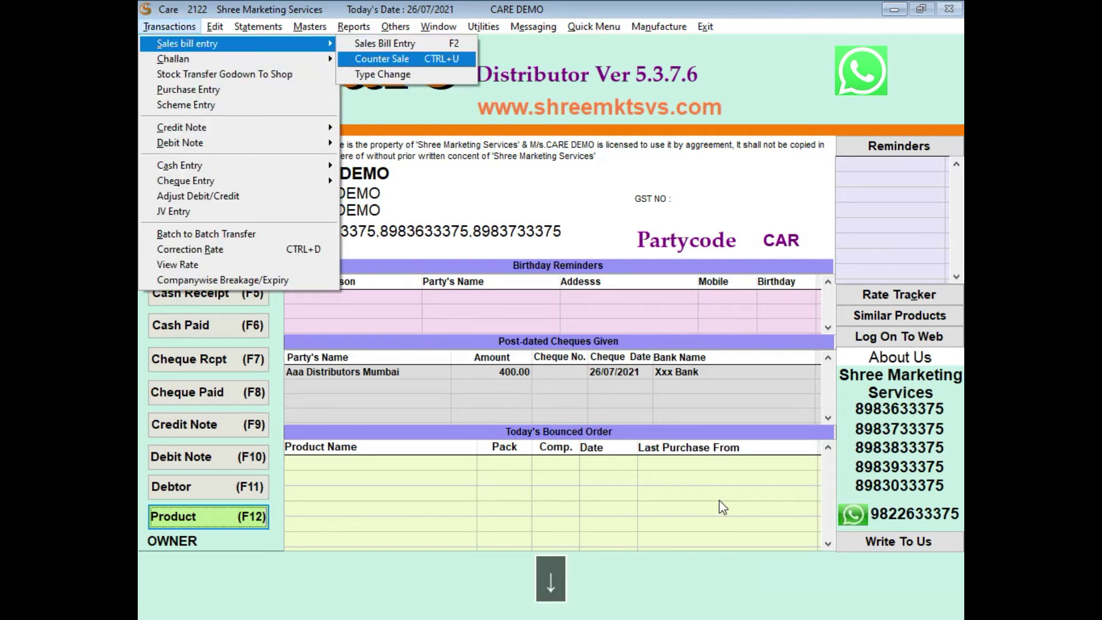
{"action": "key", "text": "Down"}
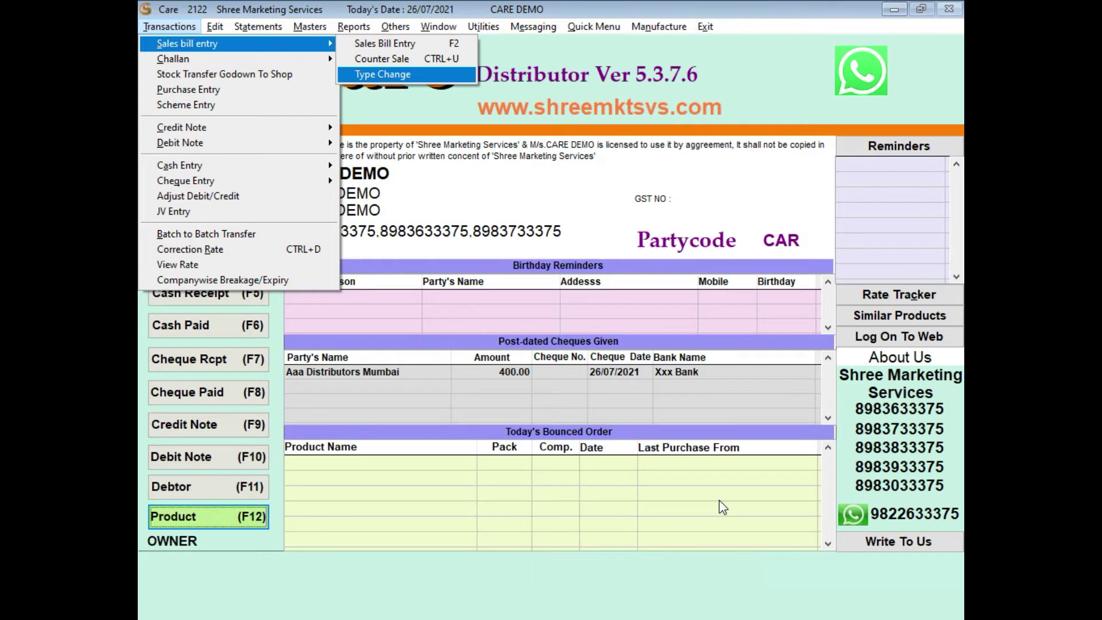
{"action": "key", "text": "Left"}
{"action": "key", "text": "Down"}
{"action": "key", "text": "Right"}
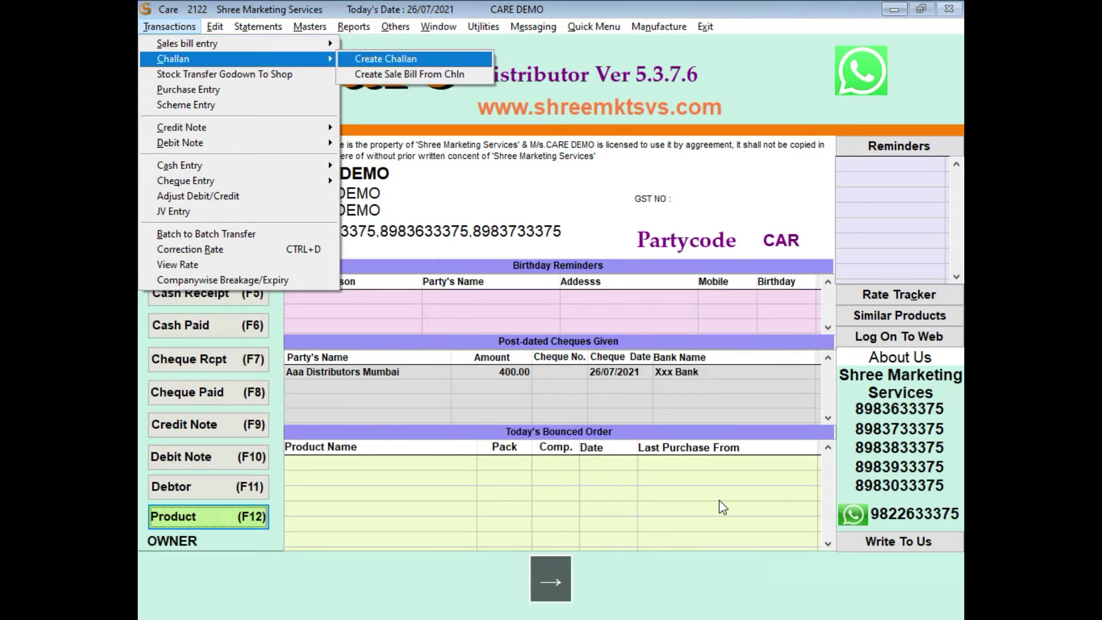
{"action": "key", "text": "Return"}
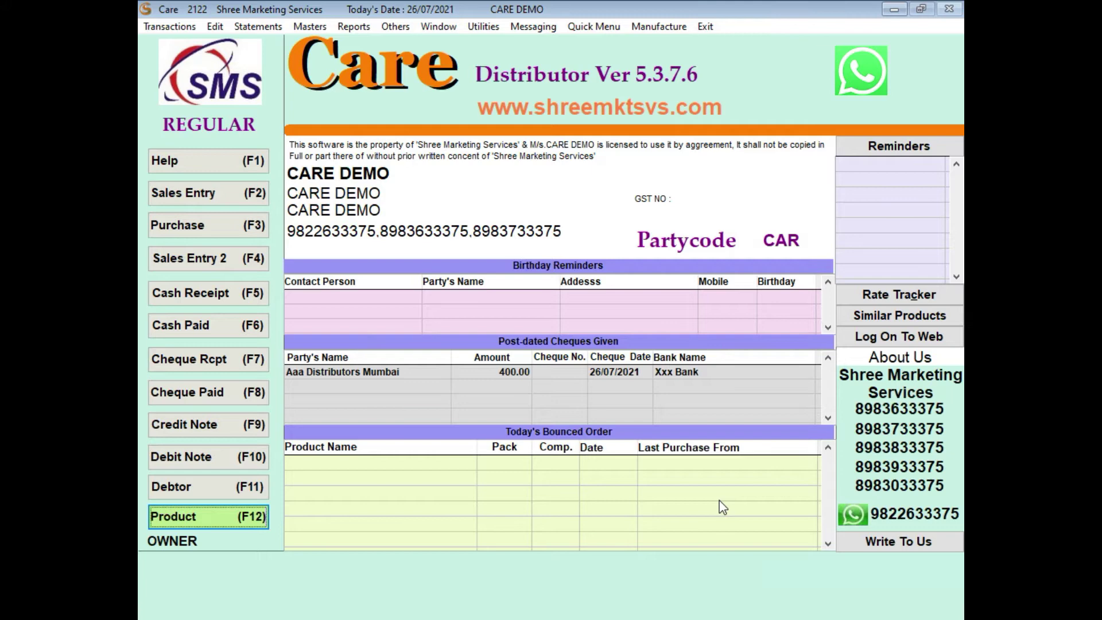
{"action": "key", "text": "Escape"}
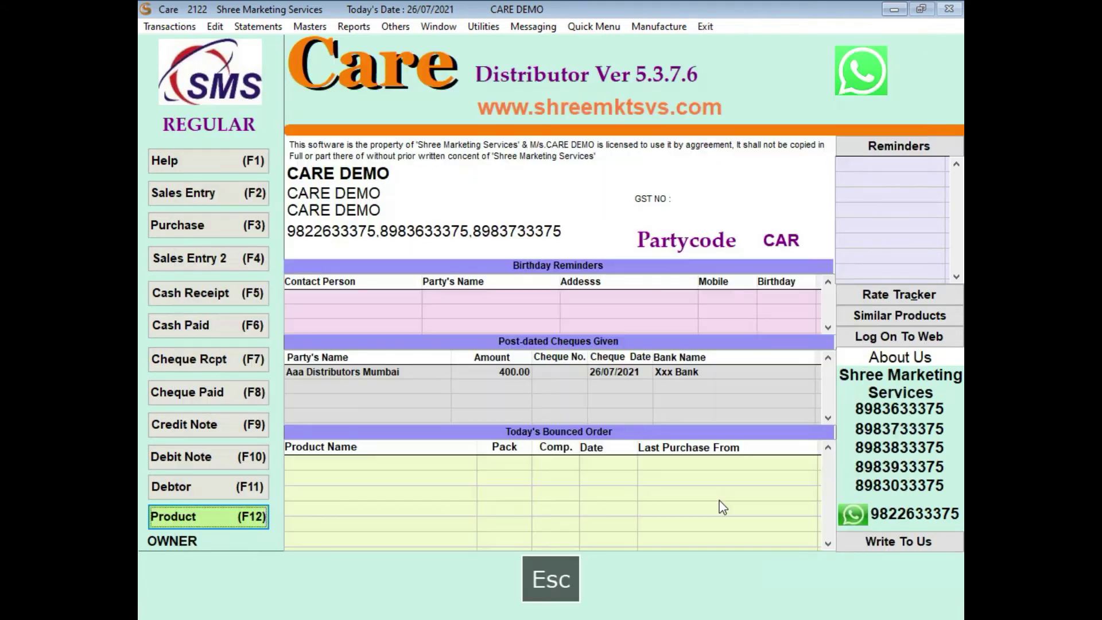
Review the transaction options for stock transfer from godown to shop, purchase entry and scheme entry.
{"action": "key", "text": "alt+r"}
{"action": "key", "text": "Left"}
{"action": "key", "text": "Left"}
{"action": "key", "text": "Left"}
{"action": "key", "text": "Left"}
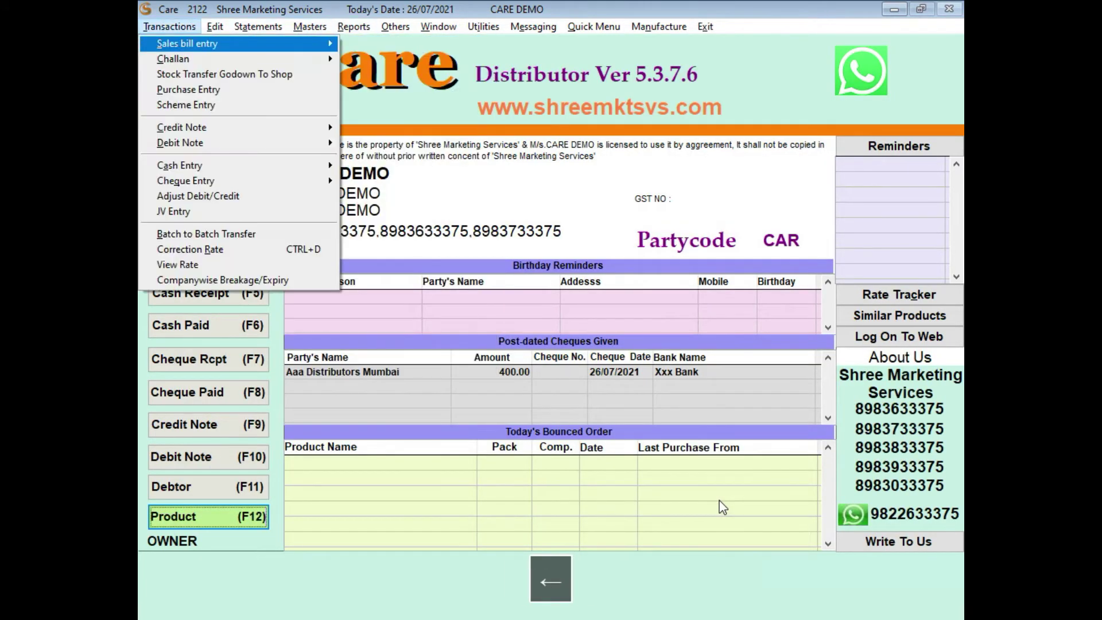
{"action": "key", "text": "Down"}
{"action": "key", "text": "Down"}
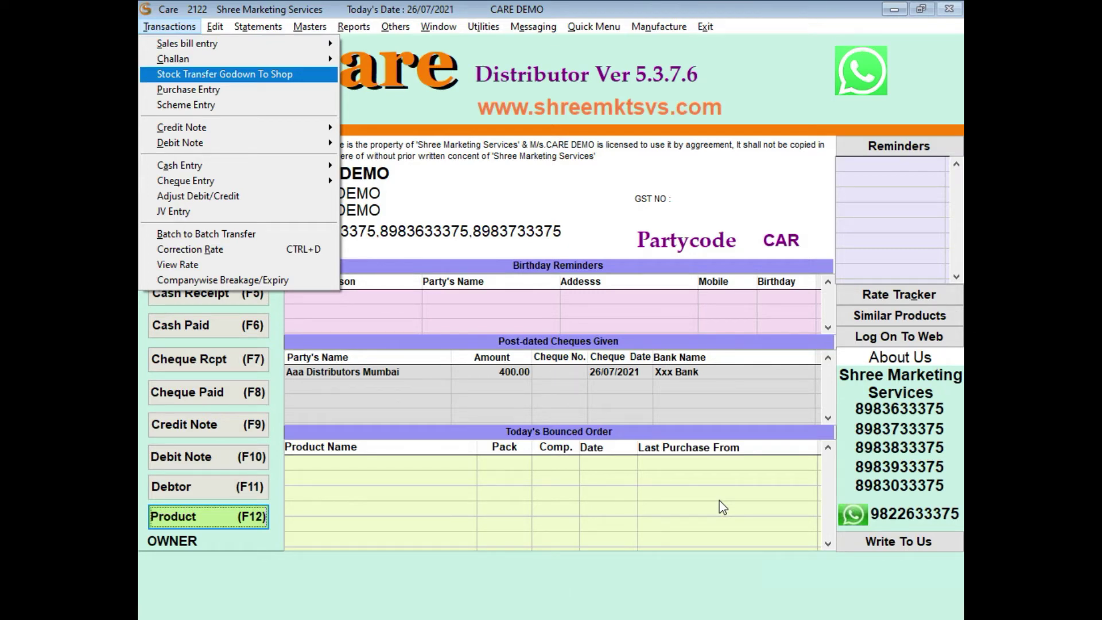
{"action": "key", "text": "Down"}
{"action": "key", "text": "Down"}
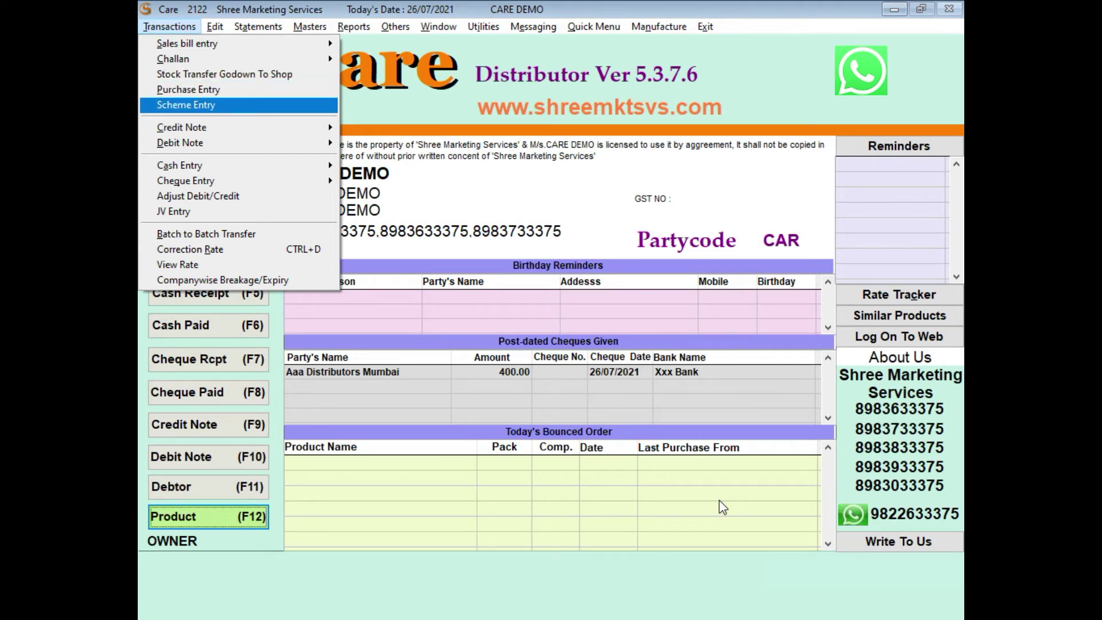
Examine the Stock, Expiry and Amount types of credit note, and locate the debit note option.
{"action": "key", "text": "Down"}
{"action": "key", "text": "Right"}
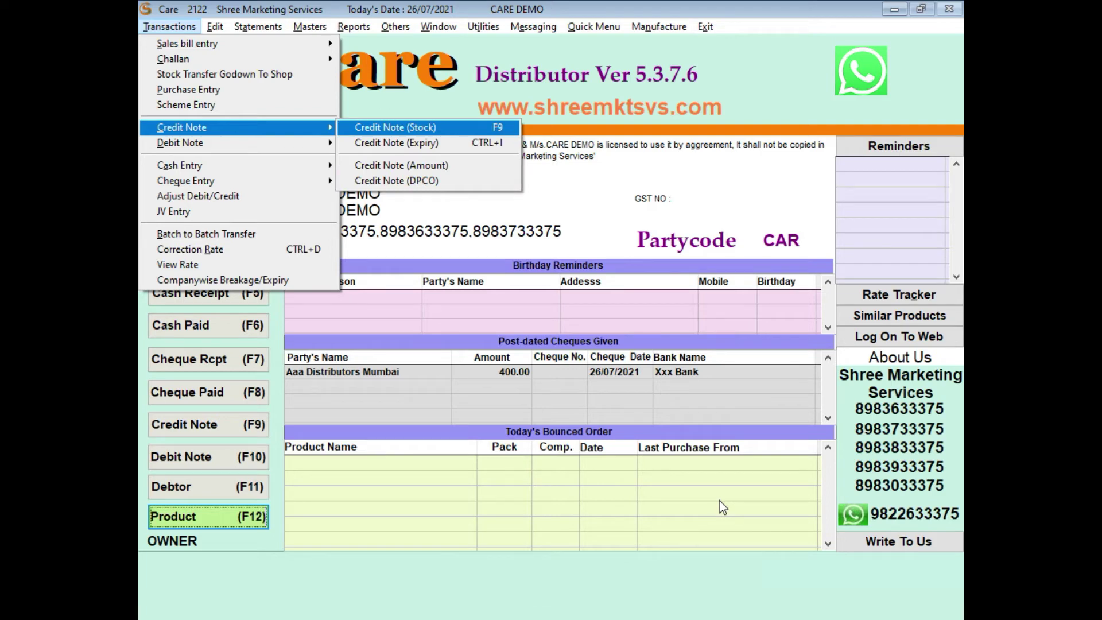
{"action": "key", "text": "Down"}
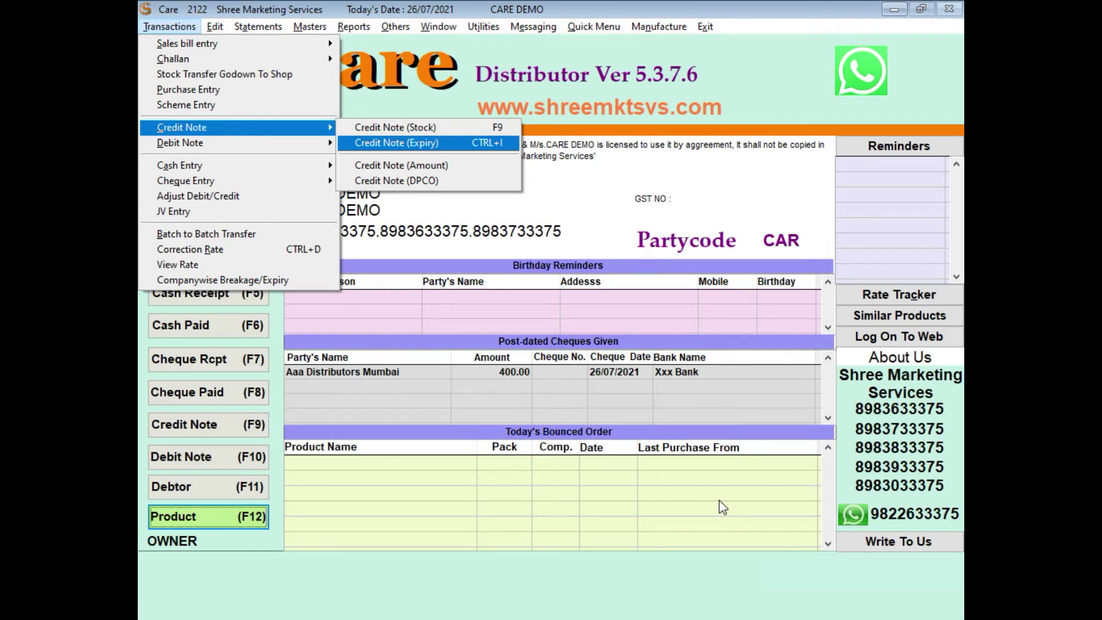
{"action": "key", "text": "Down"}
{"action": "key", "text": "Down"}
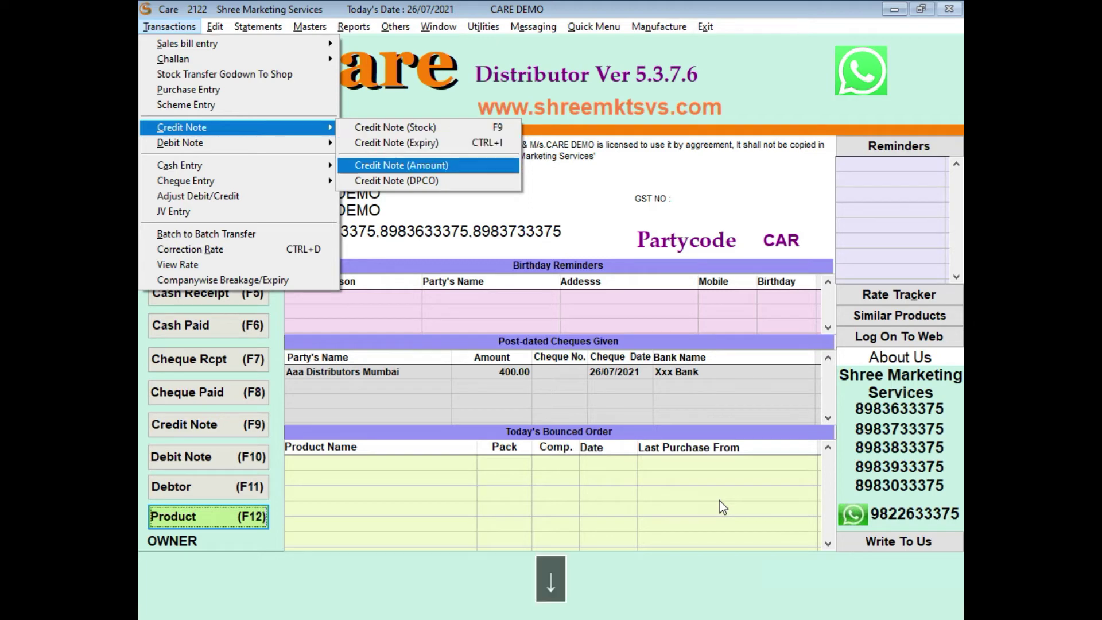
{"action": "key", "text": "Left"}
{"action": "key", "text": "Down"}
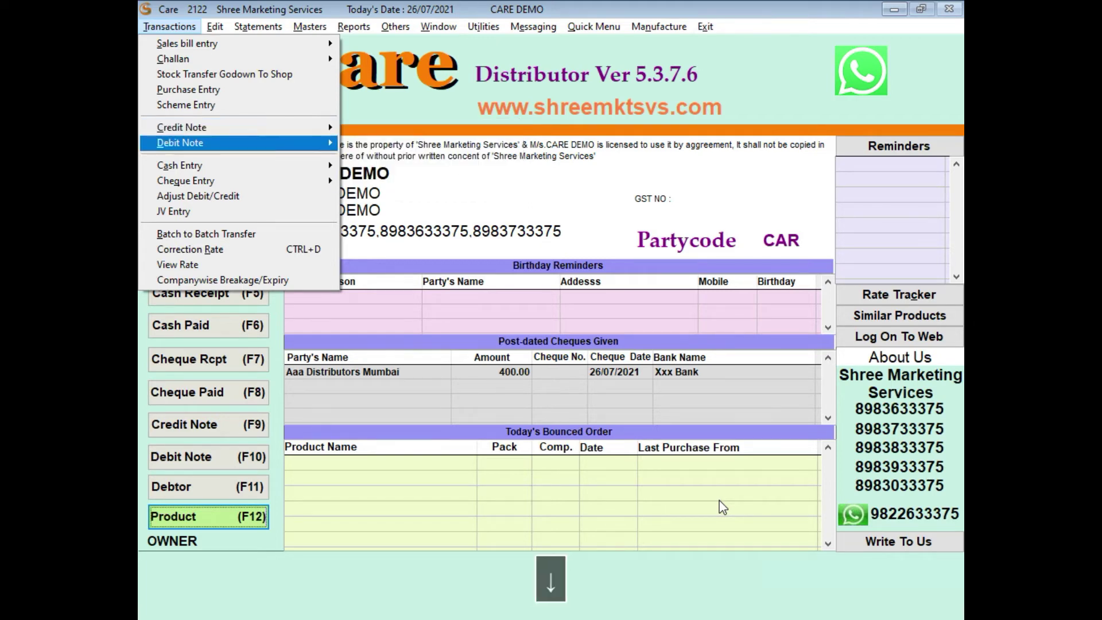
Examine the cash entry options, from cash receipt and cash paid entries to Fast Cash Receipt.
{"action": "key", "text": "Down"}
{"action": "key", "text": "Right"}
{"action": "key", "text": "Down"}
{"action": "key", "text": "Down"}
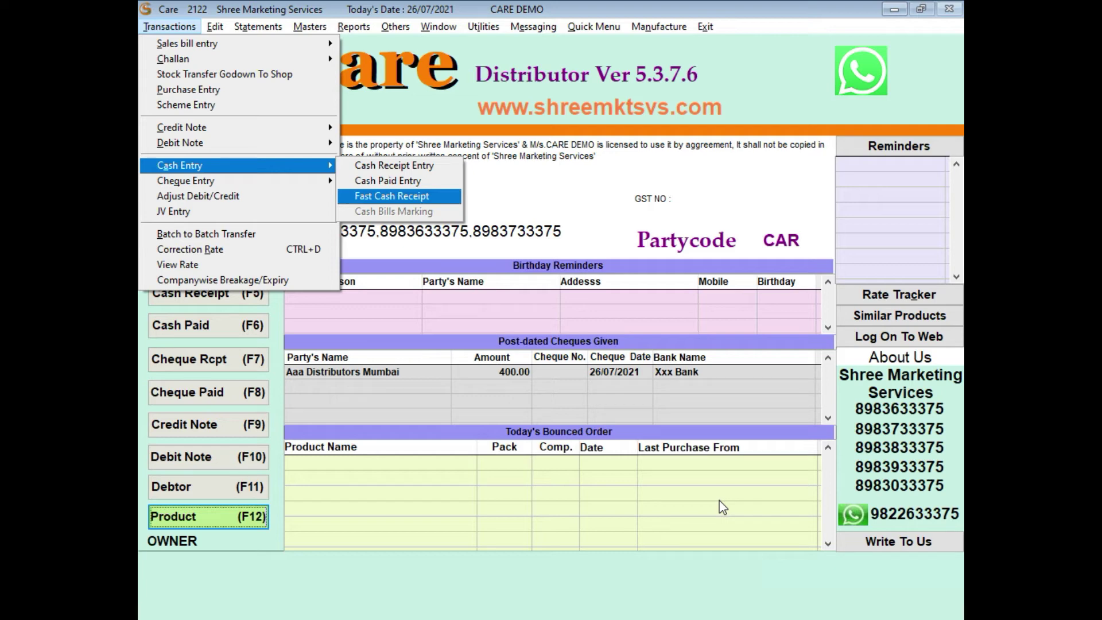
Examine the cheque entry options, including Slip Book, Cheque Return Entry and Bank Reconcillation.
{"action": "key", "text": "Left"}
{"action": "key", "text": "Down"}
{"action": "key", "text": "Right"}
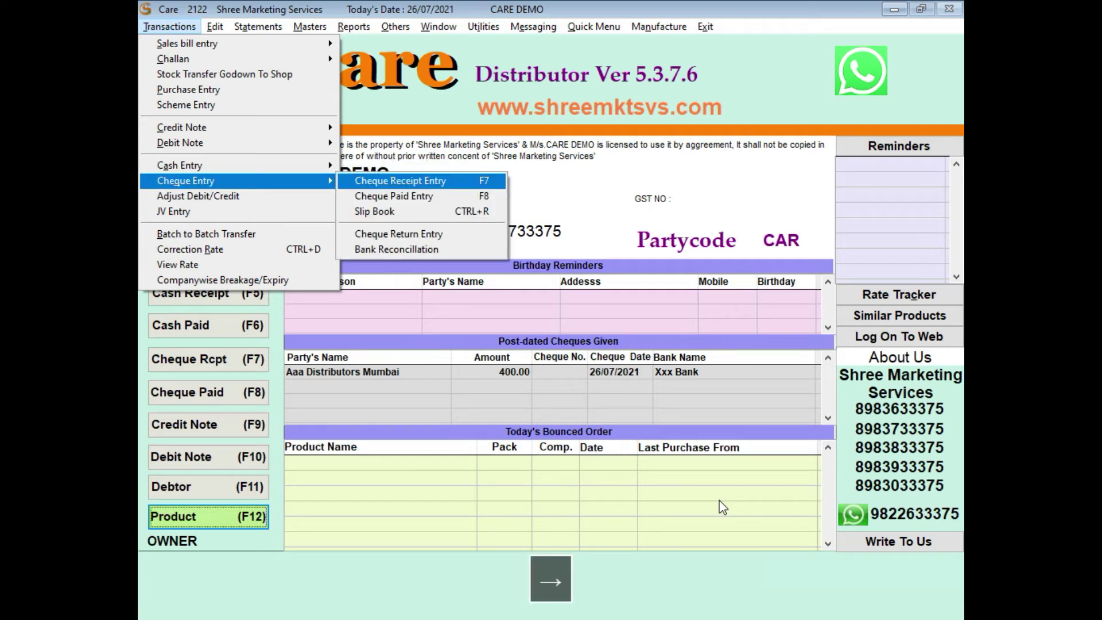
{"action": "key", "text": "Down"}
{"action": "key", "text": "Down"}
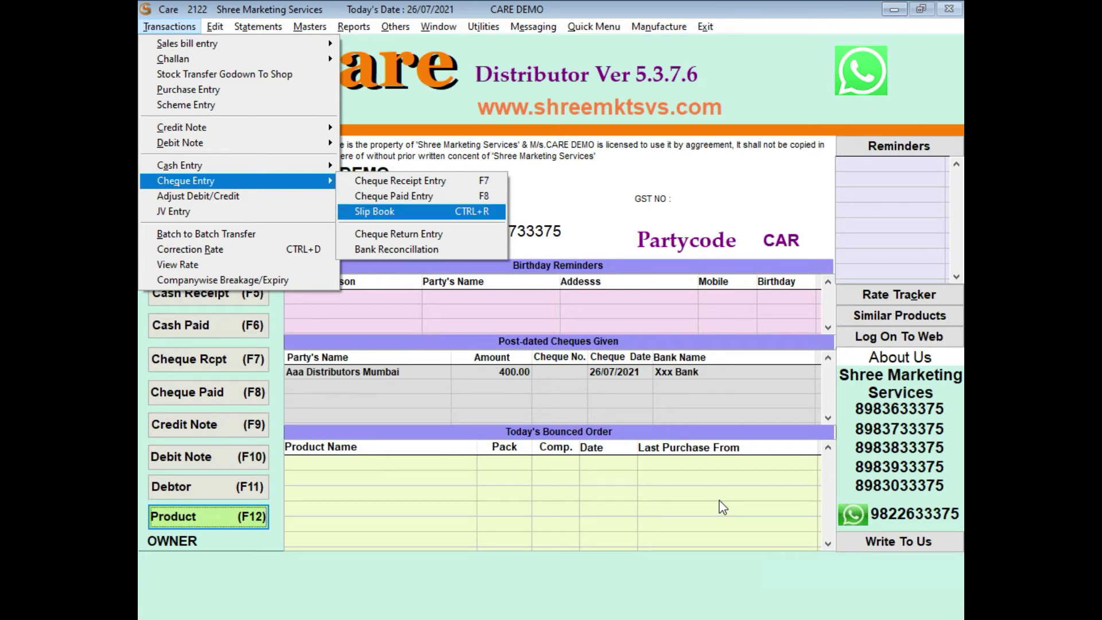
{"action": "key", "text": "Down"}
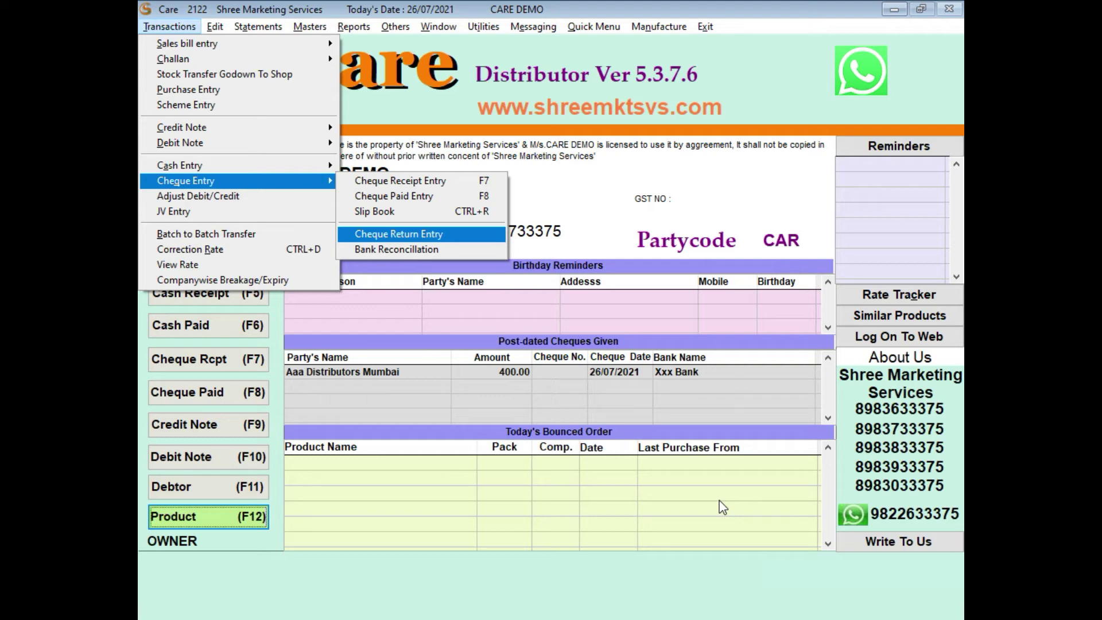
{"action": "key", "text": "Down"}
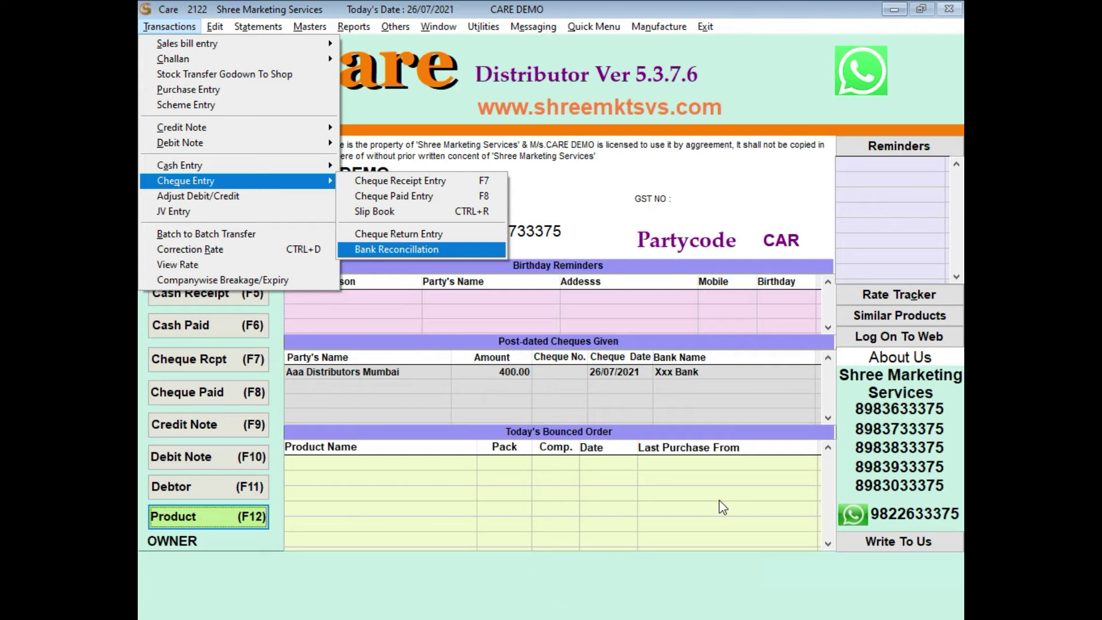
Review the remaining transaction options, from Adjust Debit/Credit and JV Entry through View Rate to Companywise Breakage/Expiry.
{"action": "key", "text": "Left"}
{"action": "key", "text": "Down"}
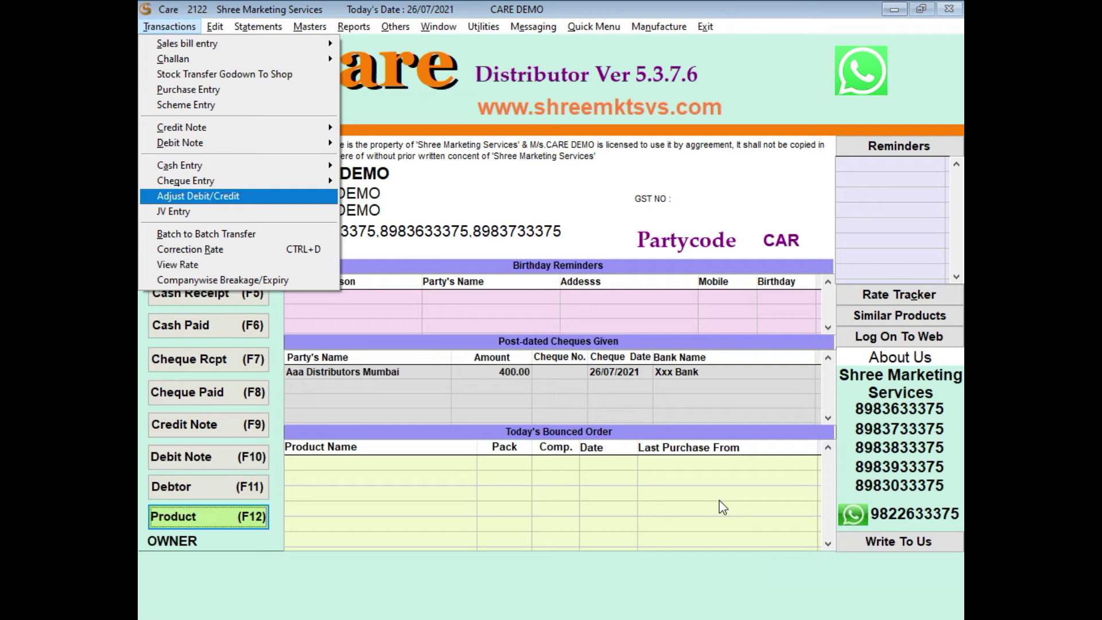
{"action": "key", "text": "Down"}
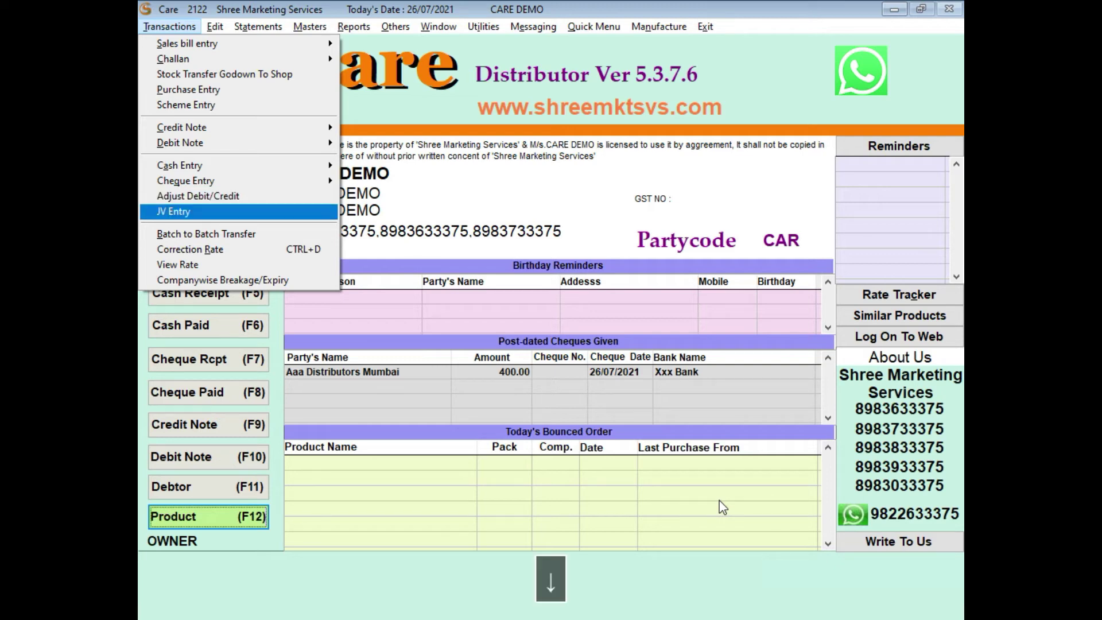
{"action": "key", "text": "Down"}
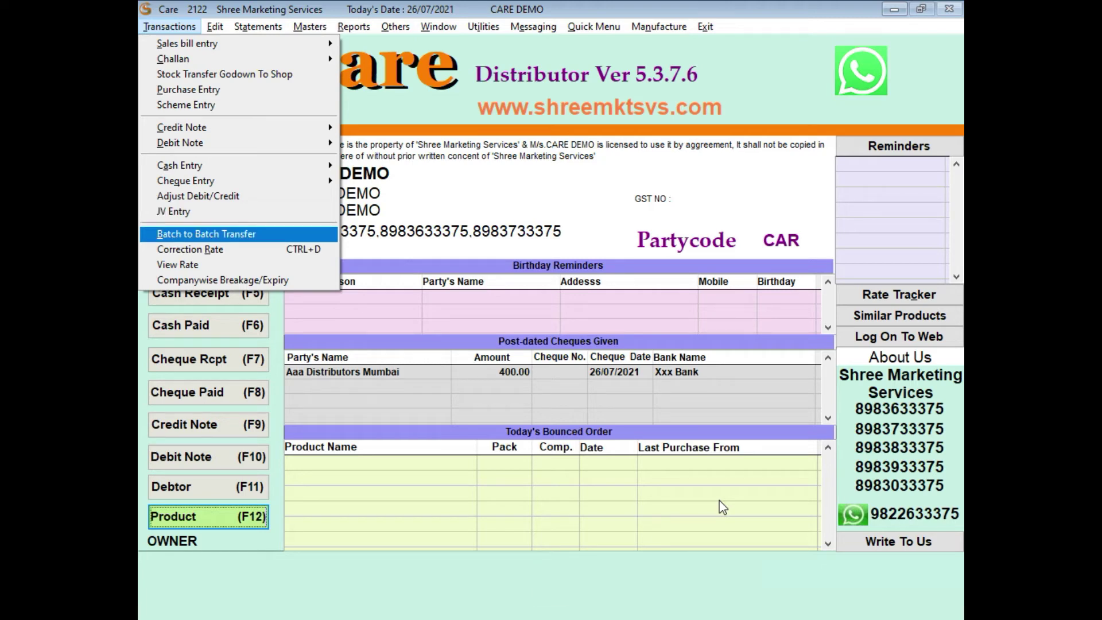
{"action": "key", "text": "Down"}
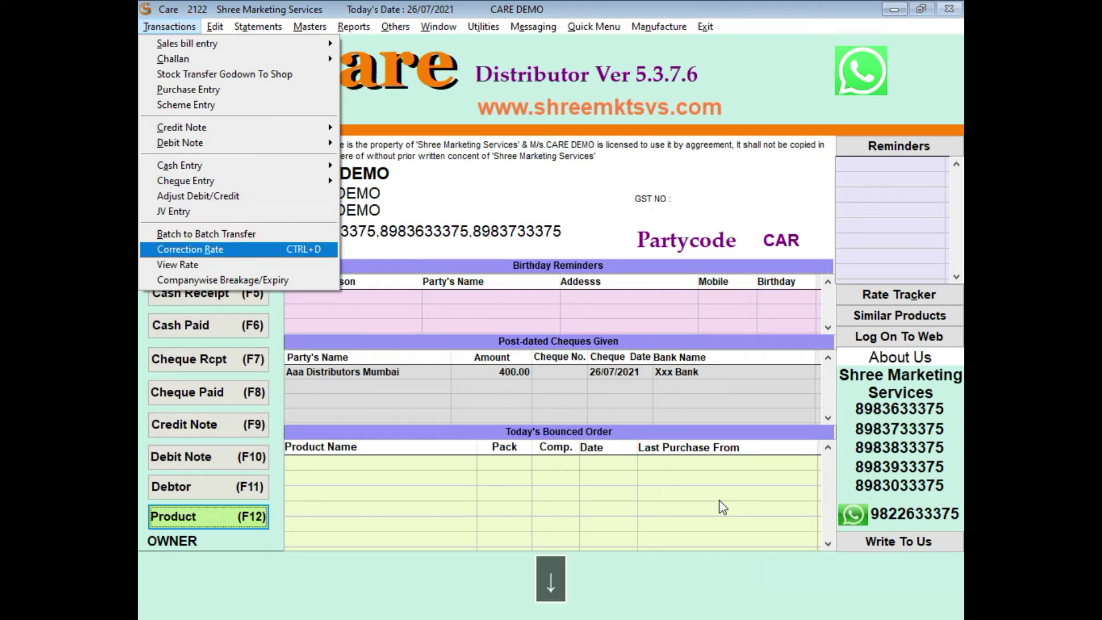
{"action": "key", "text": "Down"}
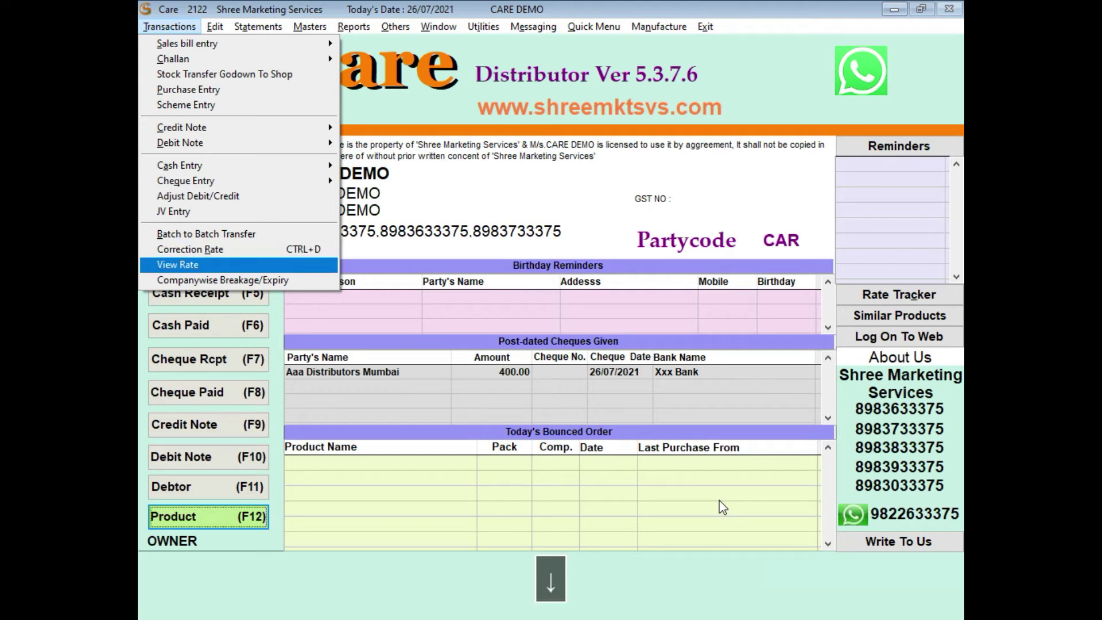
{"action": "key", "text": "Down"}
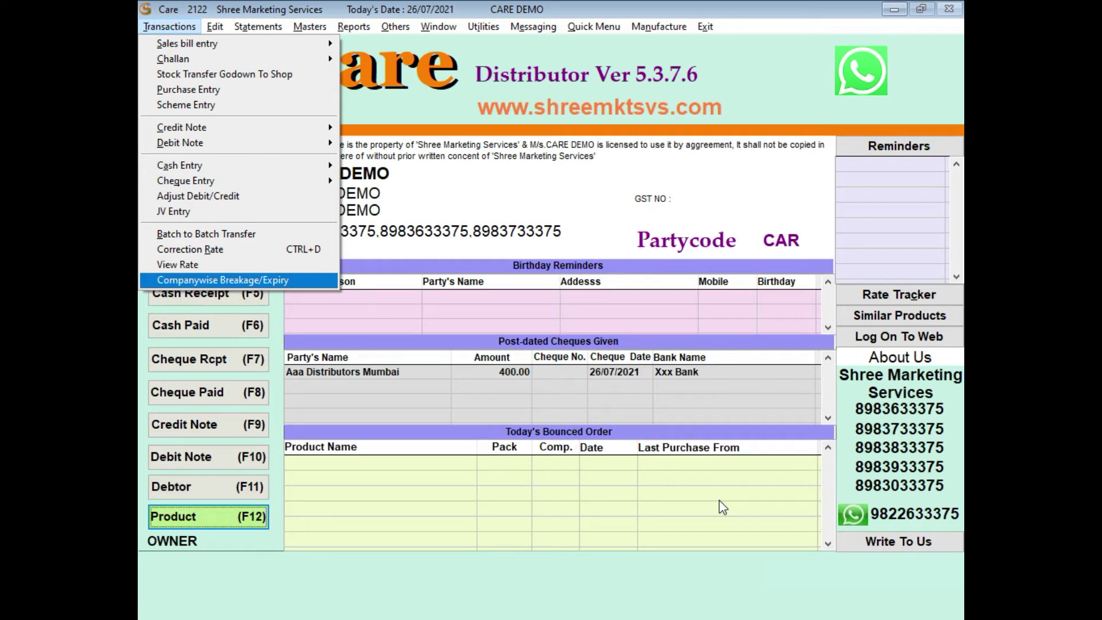
Examine the account master types: Debtors, Creditors, All Accounts and Bank.
{"action": "key", "text": "Right"}
{"action": "key", "text": "Right"}
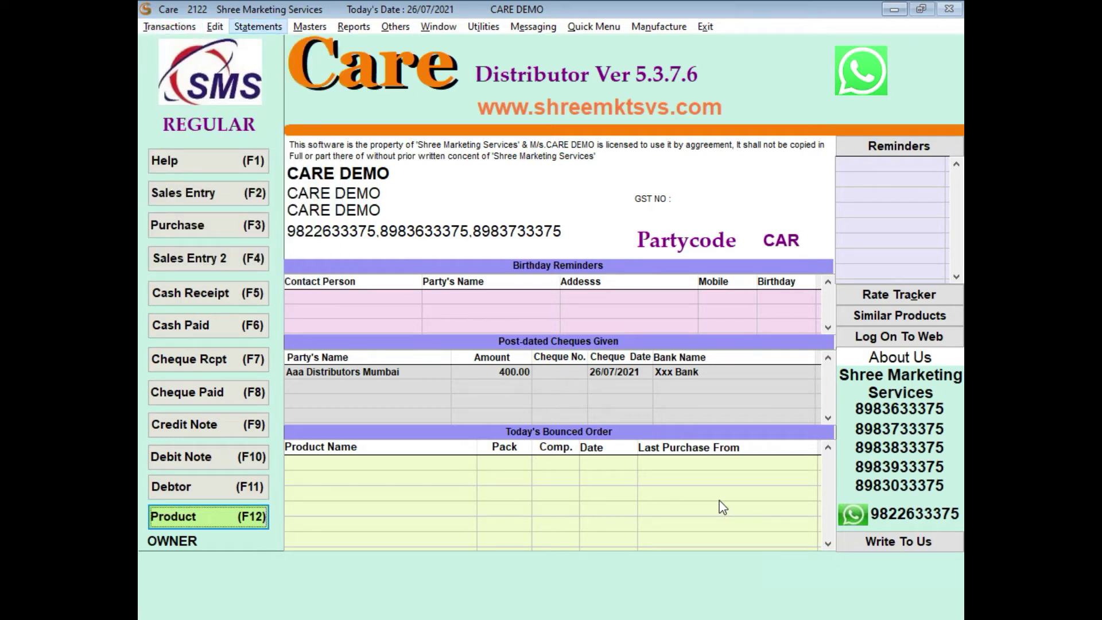
{"action": "key", "text": "Right"}
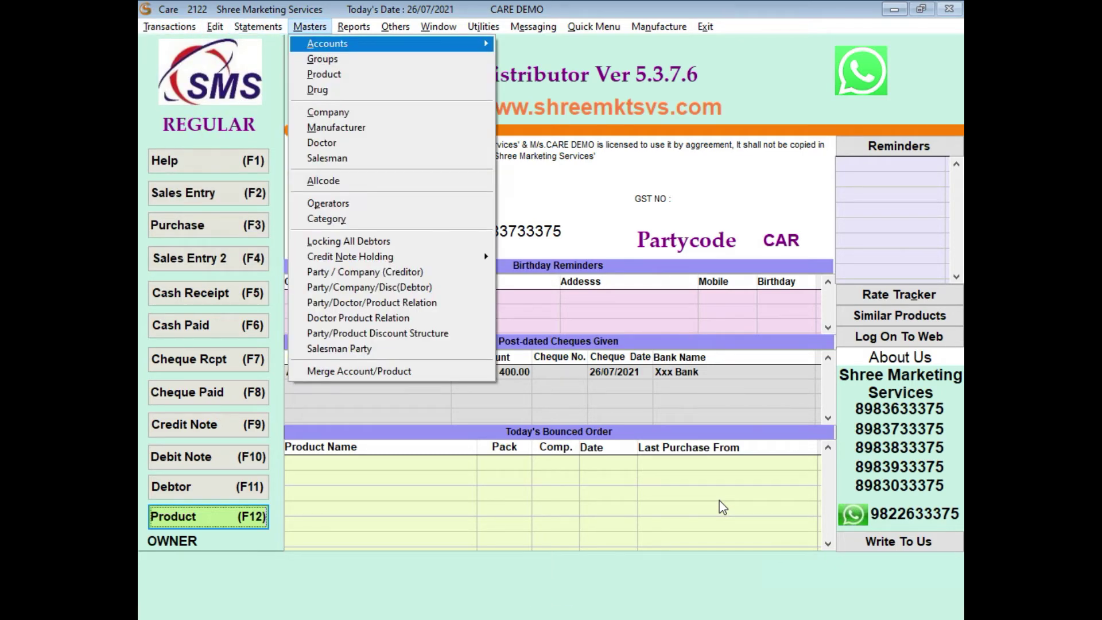
{"action": "key", "text": "Right"}
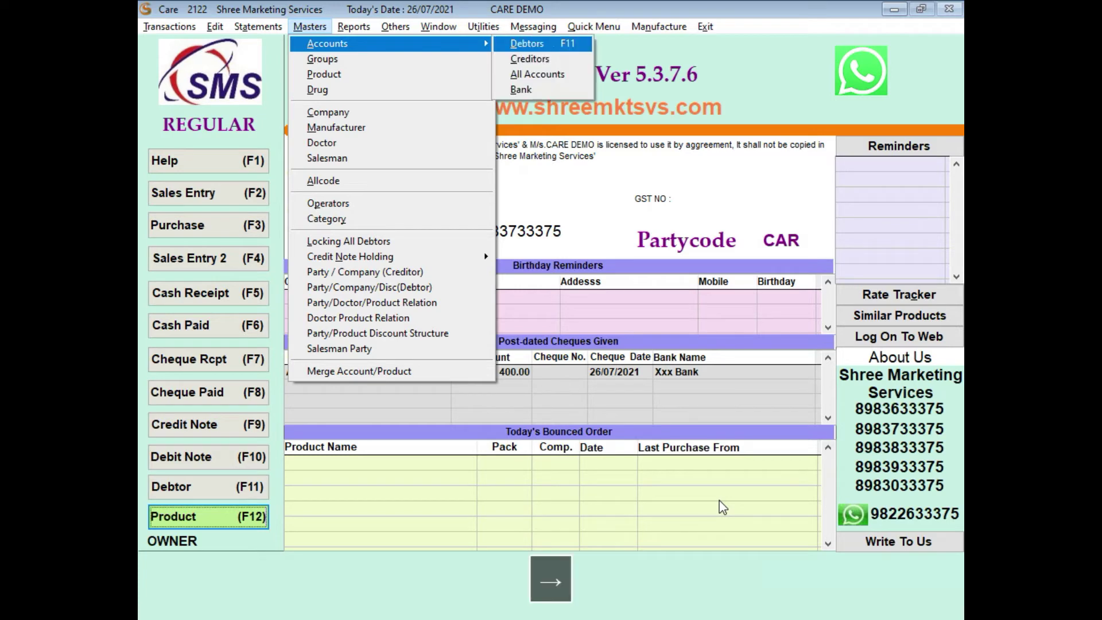
{"action": "key", "text": "Down"}
{"action": "key", "text": "Down"}
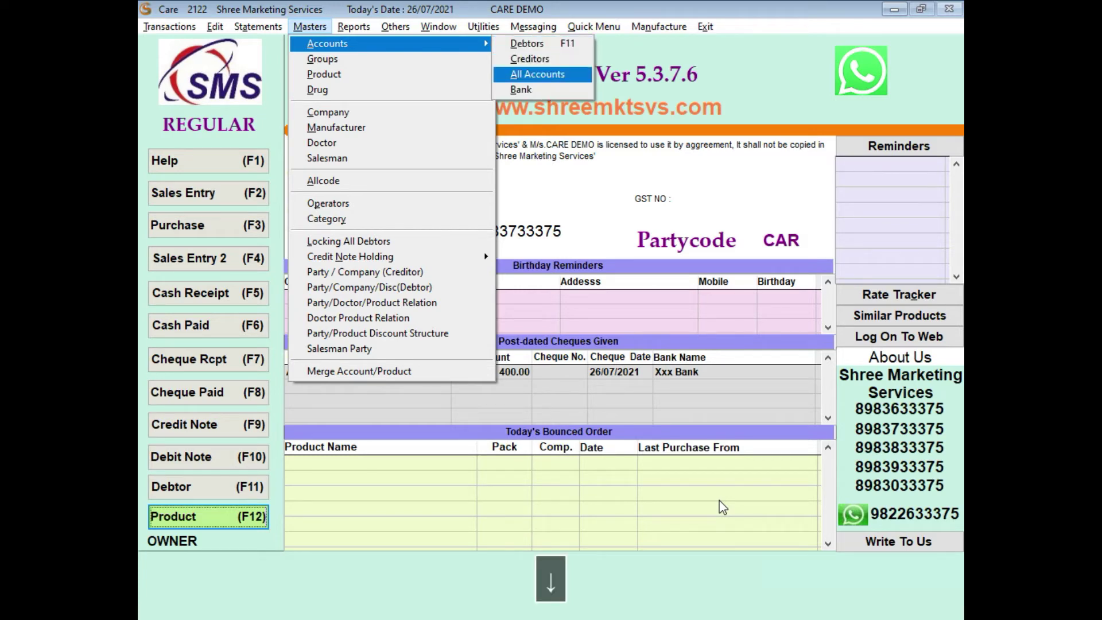
{"action": "key", "text": "Down"}
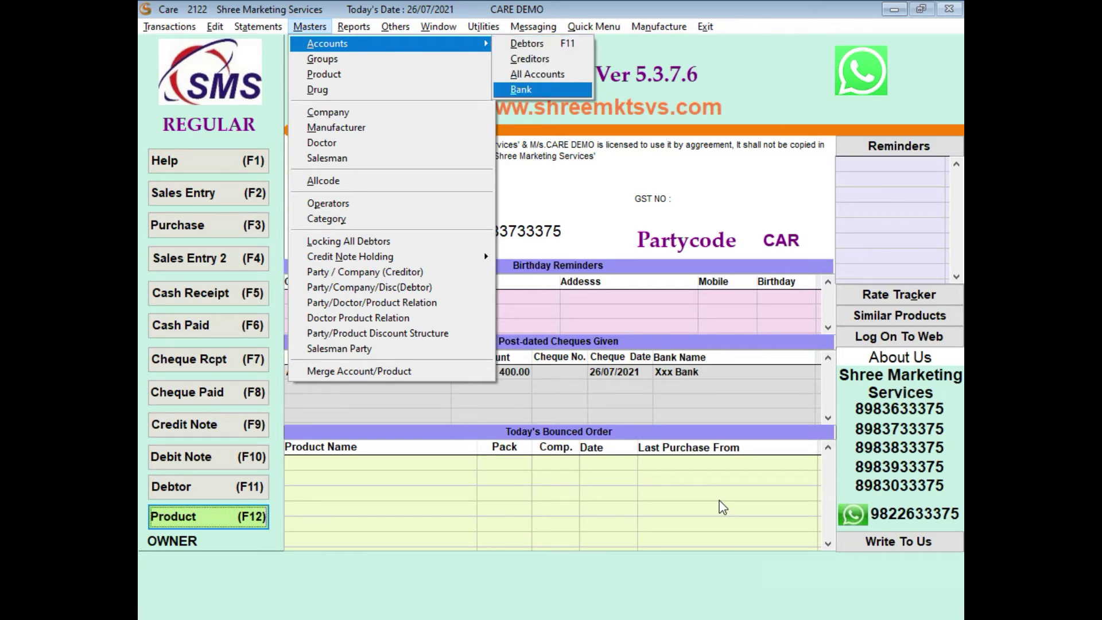
{"action": "key", "text": "Left"}
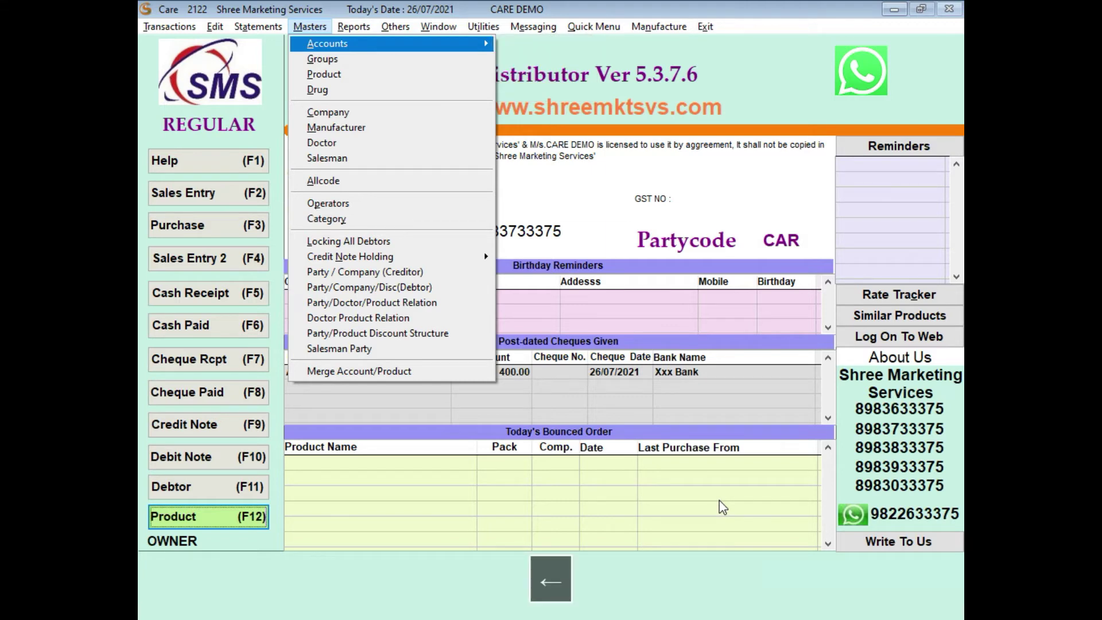
Review the Groups, Product, Drug, Company and Manufacturer master options.
{"action": "key", "text": "Down"}
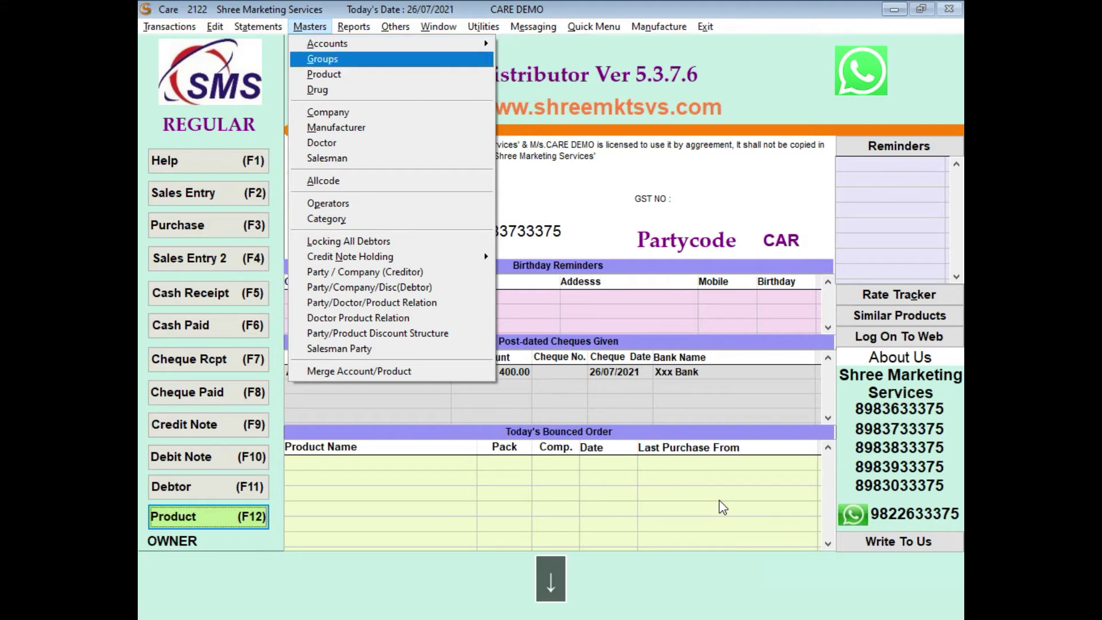
{"action": "key", "text": "Down"}
{"action": "key", "text": "Down"}
{"action": "key", "text": "Down"}
{"action": "key", "text": "Down"}
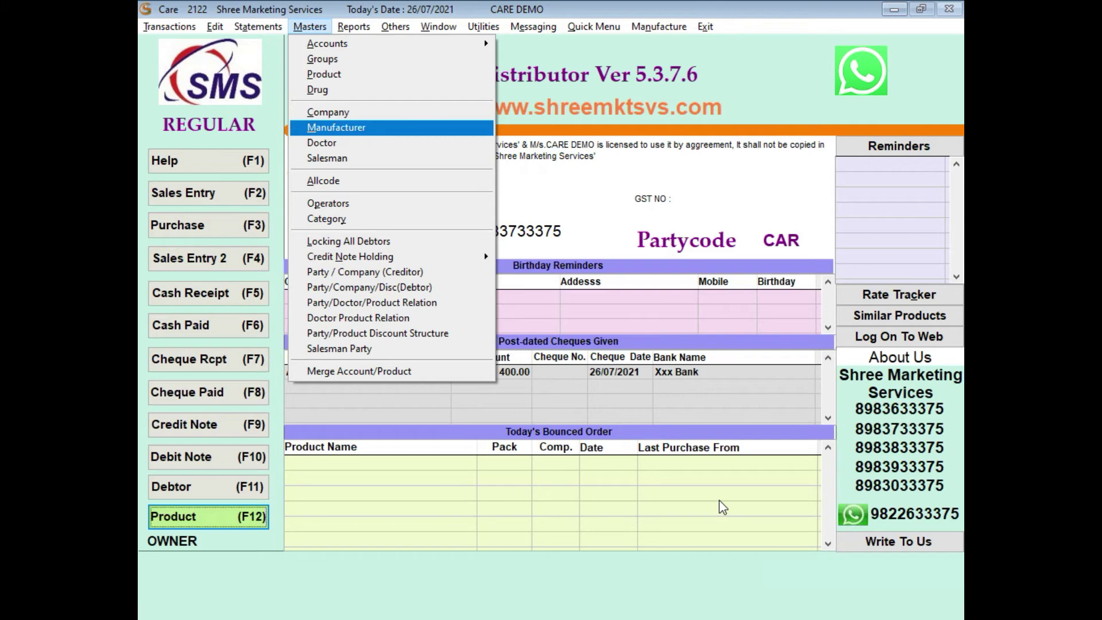
Open the product master, view a blank new company master from it, and close the company form.
{"action": "key", "text": "Up"}
{"action": "key", "text": "Up"}
{"action": "key", "text": "Up"}
{"action": "key", "text": "Return"}
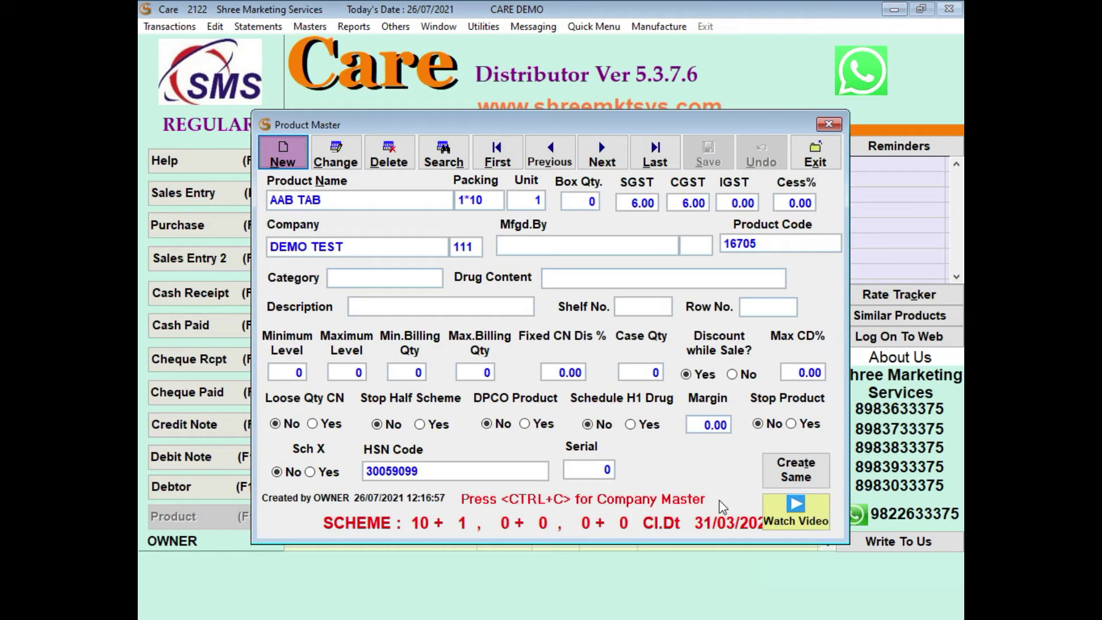
{"action": "key", "text": "ctrl+c"}
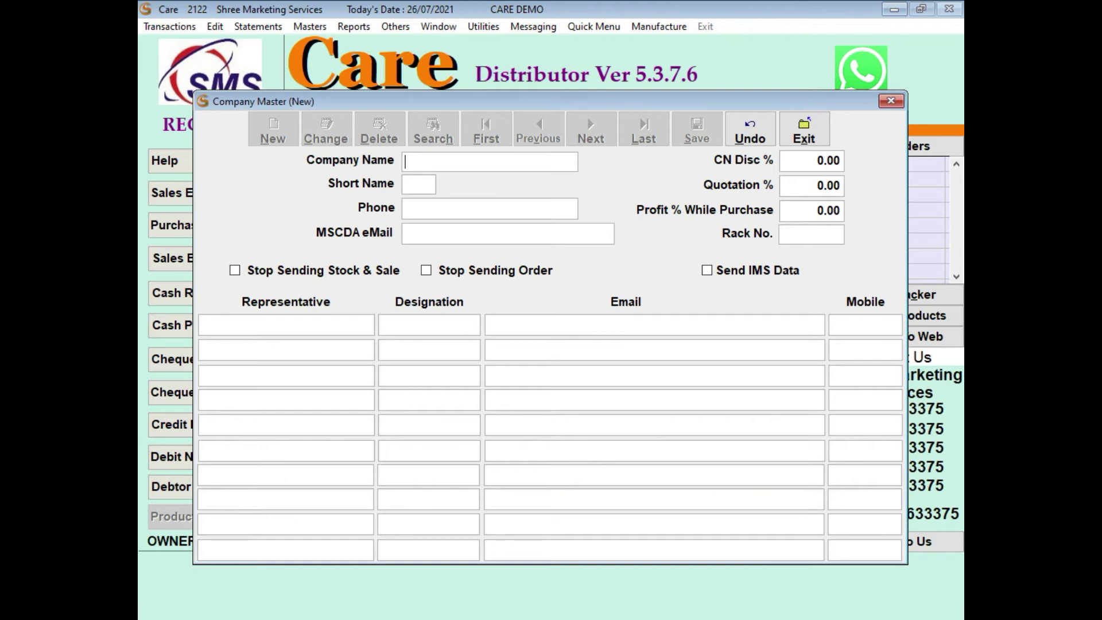
{"action": "key", "text": "Escape"}
{"action": "key", "text": "Escape"}
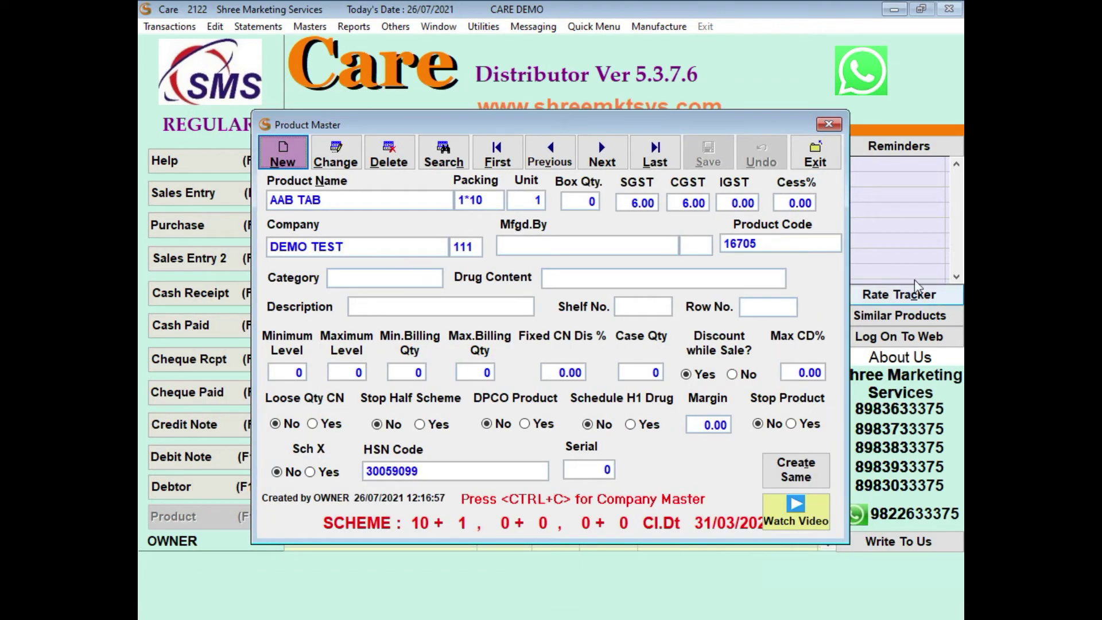
Close the product master and examine the master options from Groups and Product through Operators, Category and Locking All Debtors.
{"action": "left_click", "coordinate": [801, 160]}
{"action": "key", "text": "alt+m"}
{"action": "key", "text": "Down"}
{"action": "key", "text": "Down"}
{"action": "key", "text": "Down"}
{"action": "key", "text": "Down"}
{"action": "key", "text": "Down"}
{"action": "key", "text": "Down"}
{"action": "key", "text": "Down"}
{"action": "key", "text": "Down"}
{"action": "key", "text": "Down"}
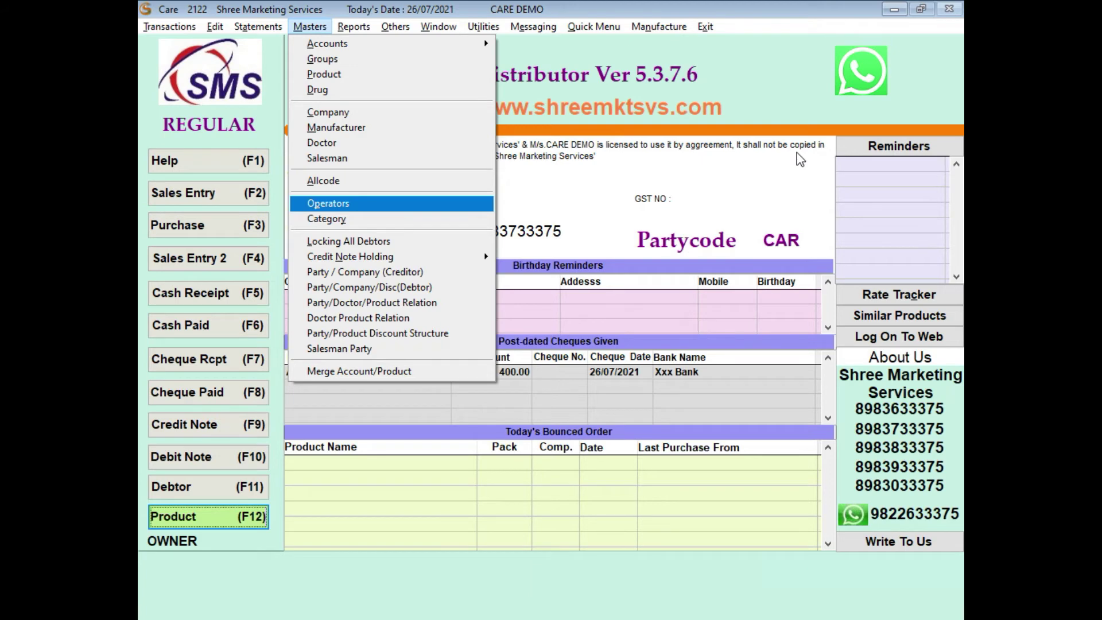
{"action": "key", "text": "Down"}
{"action": "key", "text": "Down"}
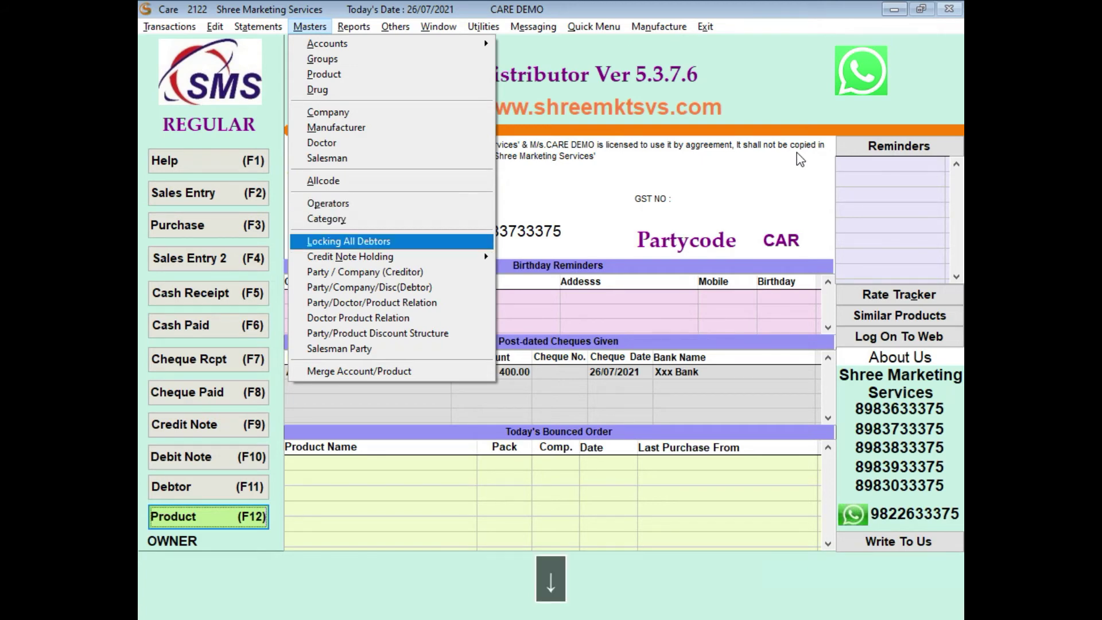
Review the remaining master options, from Credit Note Holding and Party / Company (Creditor) through Merge Account/Product.
{"action": "key", "text": "Down"}
{"action": "key", "text": "Down"}
{"action": "key", "text": "Down"}
{"action": "key", "text": "Down"}
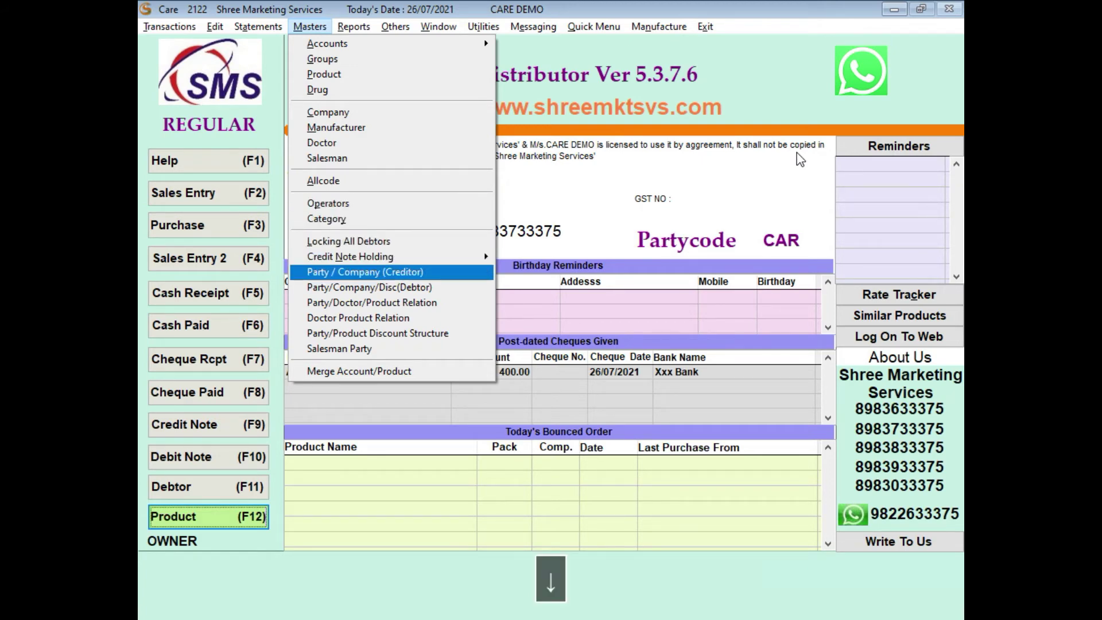
{"action": "key", "text": "Down"}
{"action": "key", "text": "Down"}
{"action": "key", "text": "Down"}
{"action": "key", "text": "Down"}
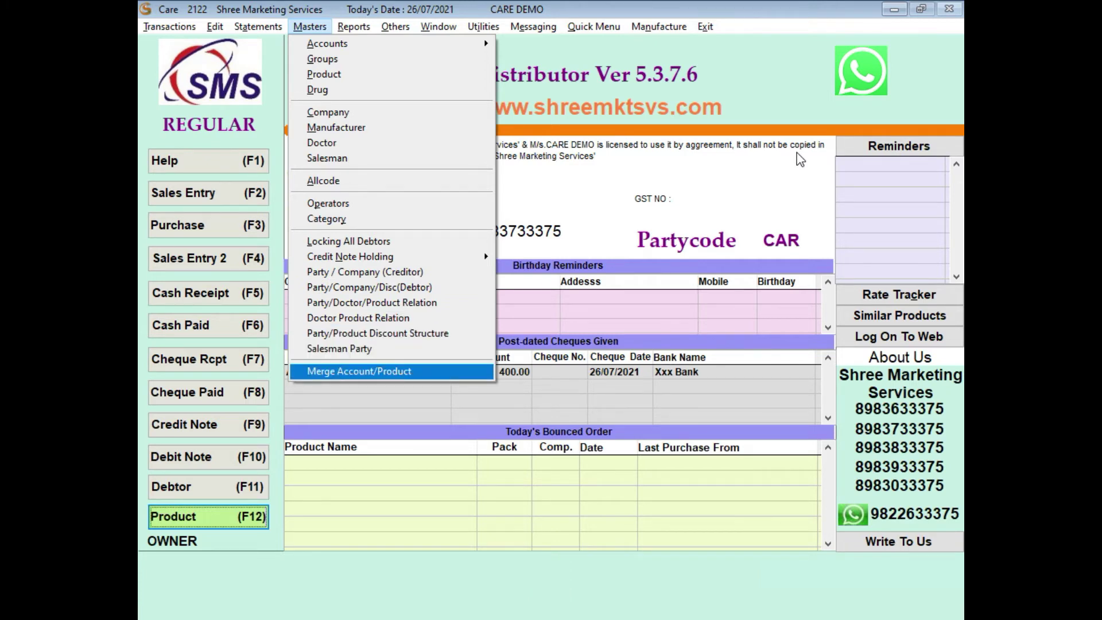
View the Product List (All) report for all products and close it.
{"action": "key", "text": "Right"}
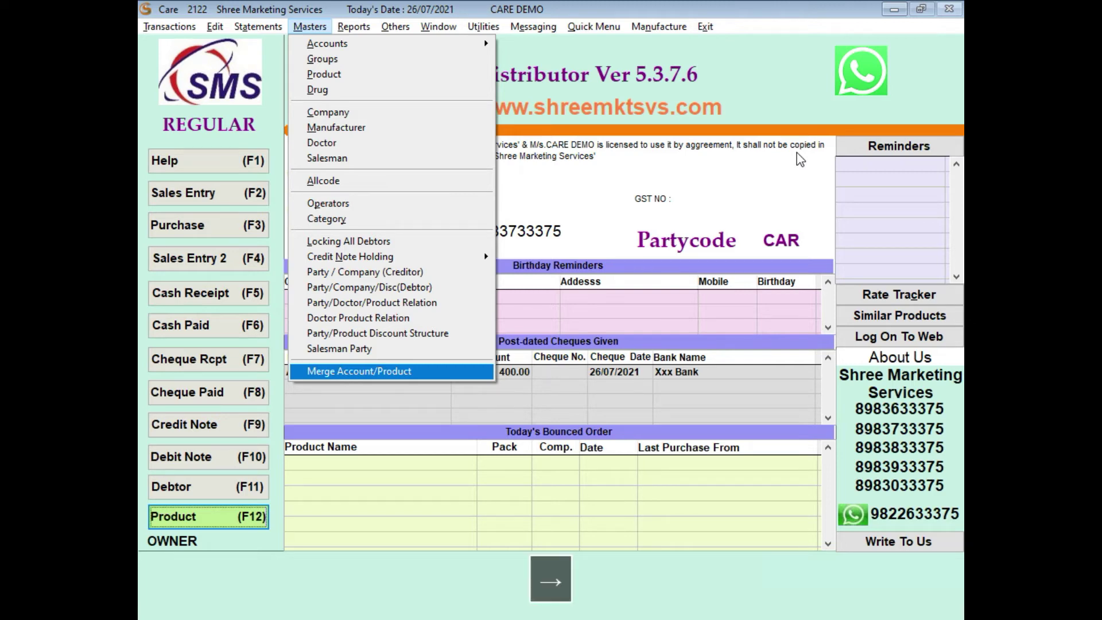
{"action": "key", "text": "Right"}
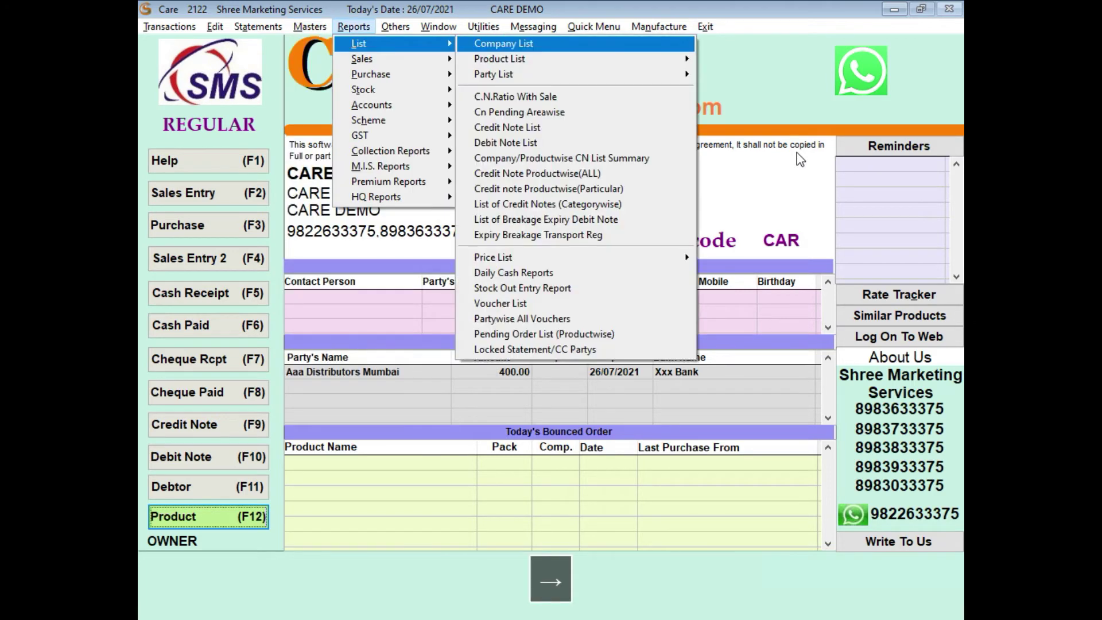
{"action": "key", "text": "Down"}
{"action": "key", "text": "Right"}
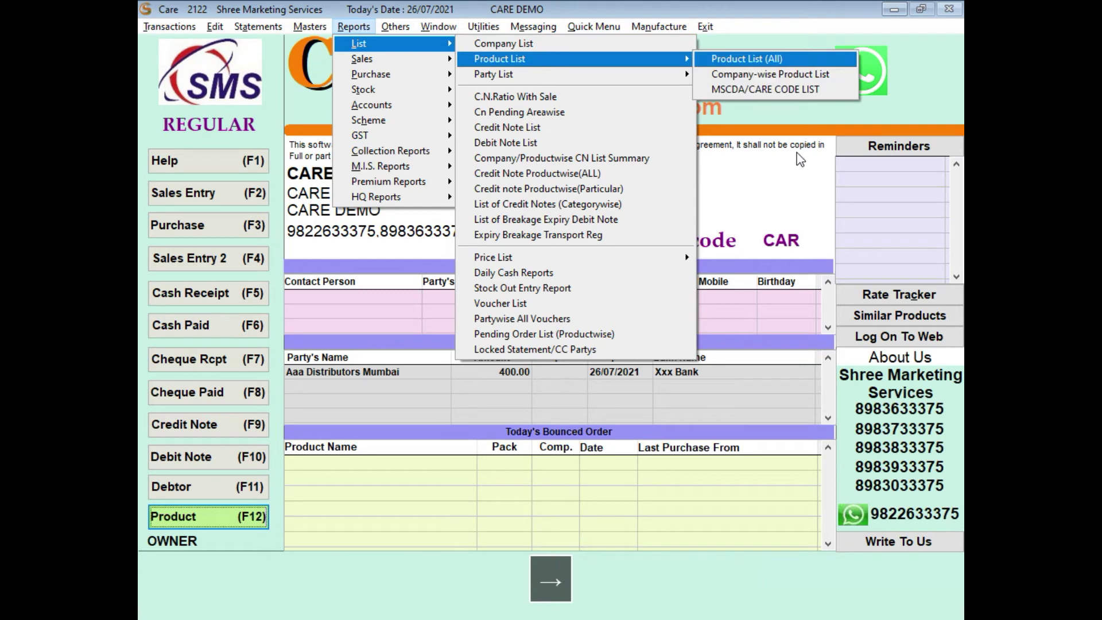
{"action": "key", "text": "Up"}
{"action": "key", "text": "Up"}
{"action": "key", "text": "Up"}
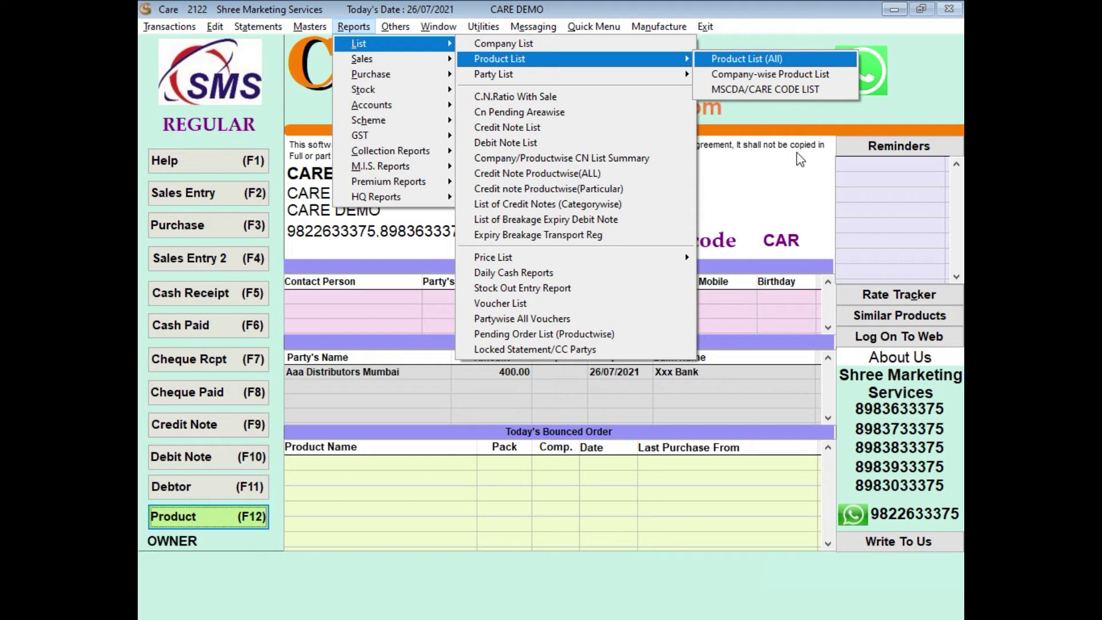
{"action": "key", "text": "Return"}
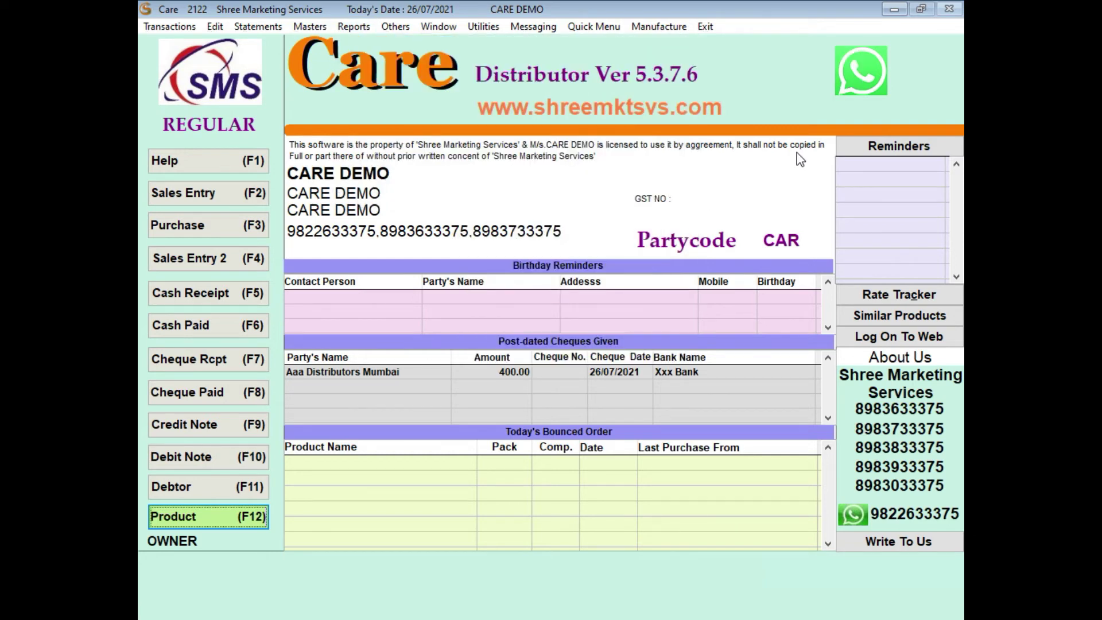
{"action": "key", "text": "Return"}
{"action": "key", "text": "Return"}
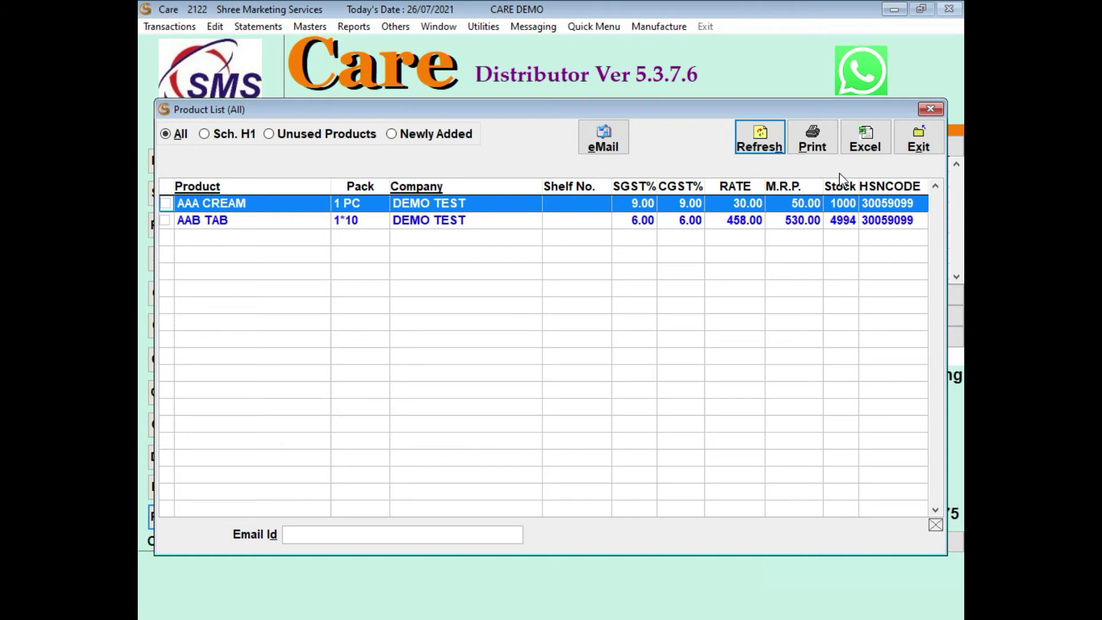
{"action": "key", "text": "Escape"}
Examine the Product List report types, including Product List (All) and Company-wise Product List.
{"action": "key", "text": "alt+r"}
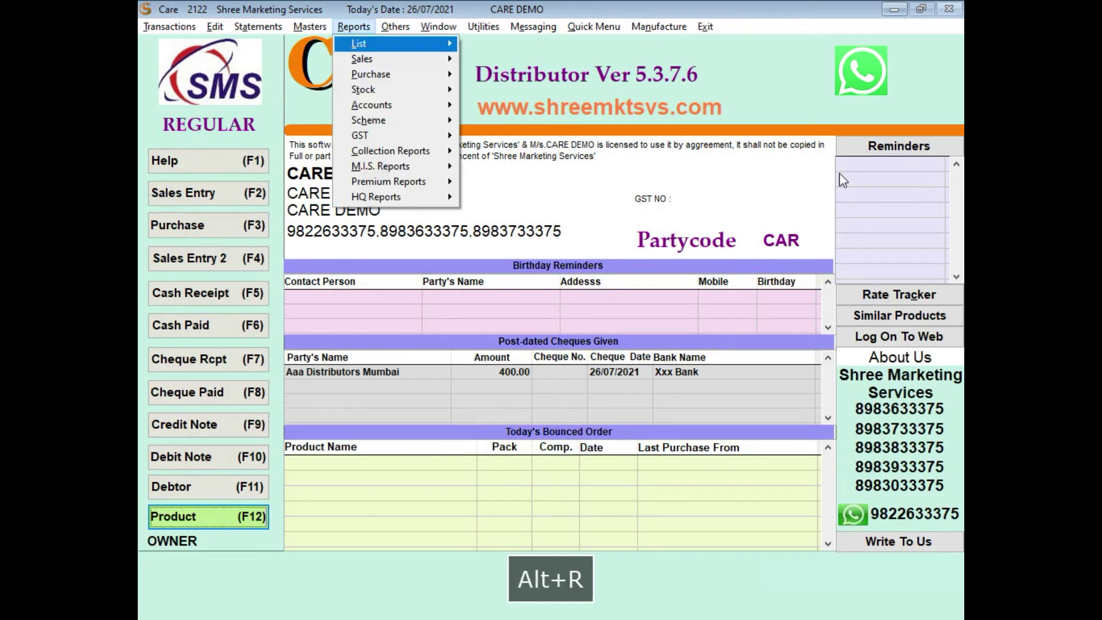
{"action": "key", "text": "Right"}
{"action": "key", "text": "Down"}
{"action": "key", "text": "Right"}
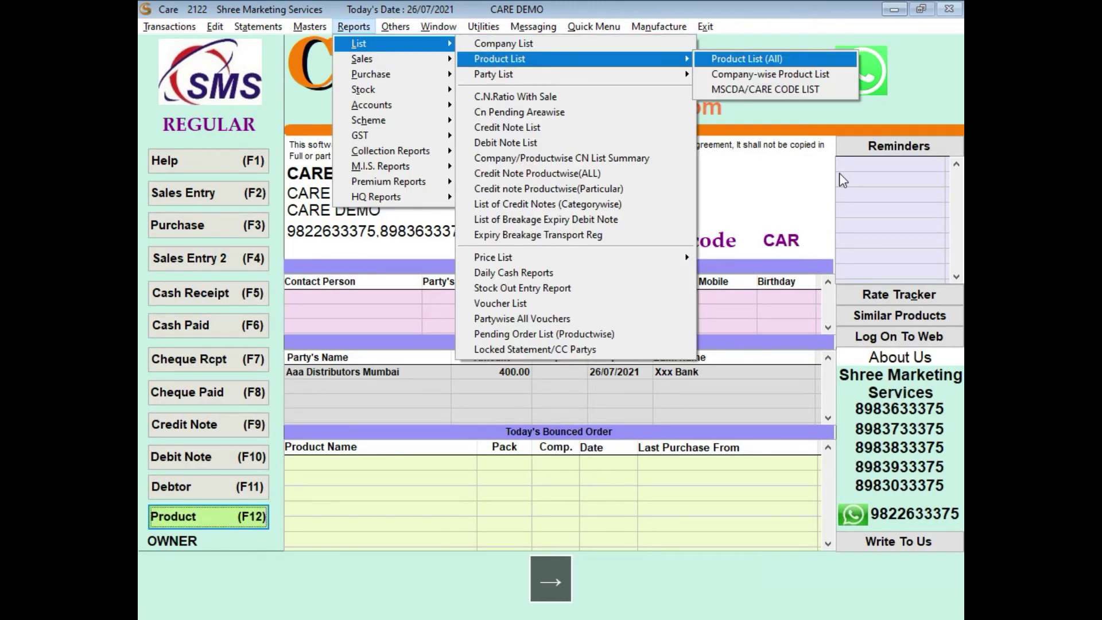
{"action": "key", "text": "Down"}
{"action": "key", "text": "Left"}
Review the Party List reports, from Creditors (Opening Balance) and Debtors List through Other Accounts List.
{"action": "key", "text": "Down"}
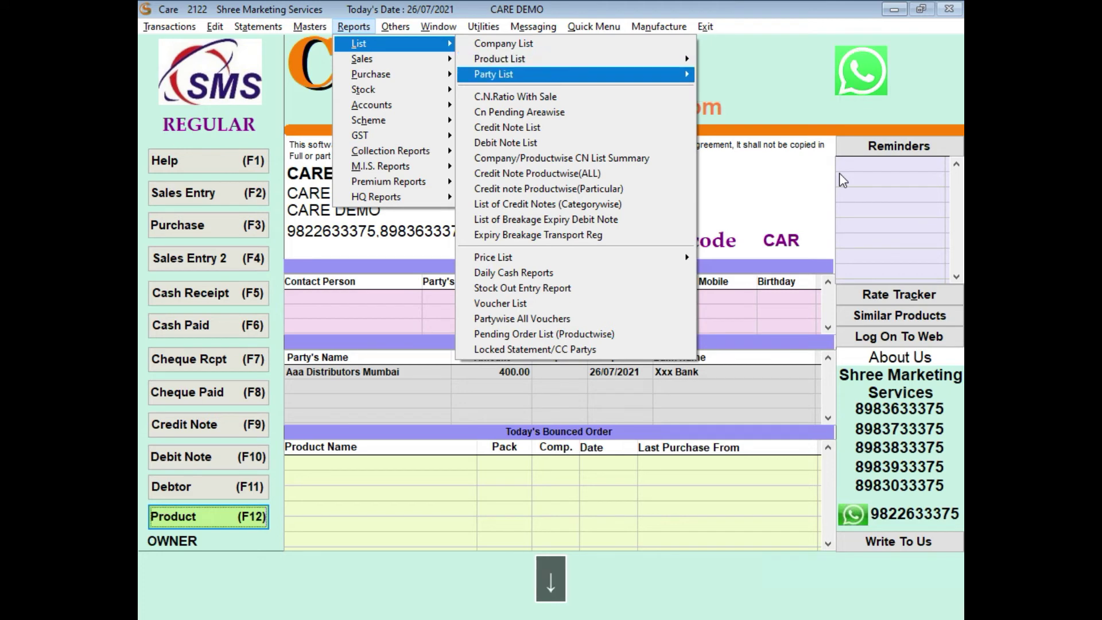
{"action": "key", "text": "Right"}
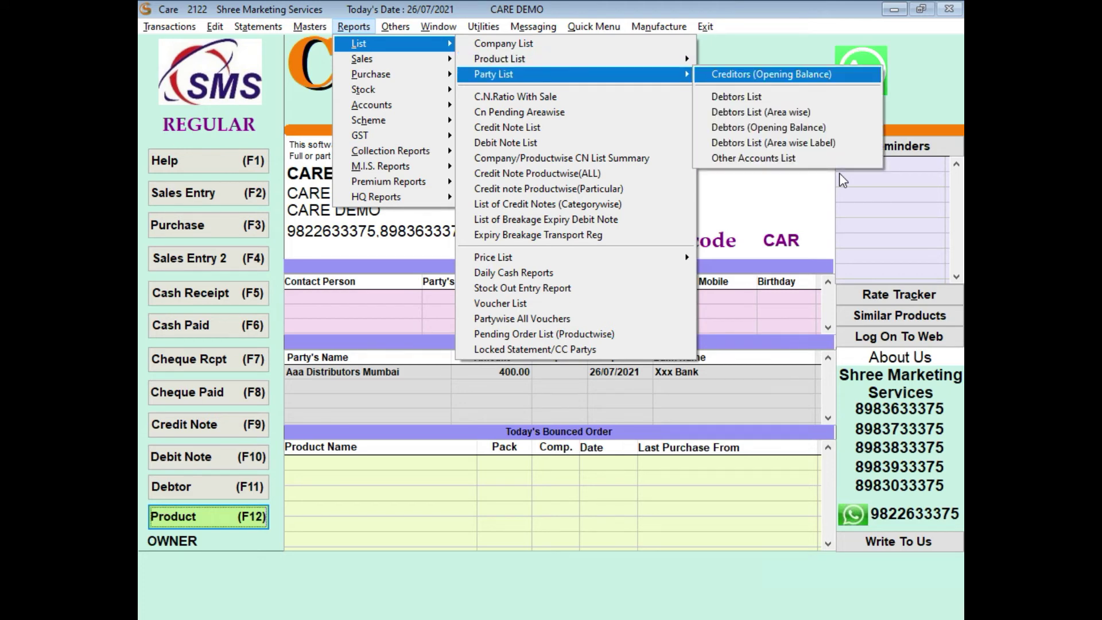
{"action": "key", "text": "Down"}
{"action": "key", "text": "Down"}
{"action": "key", "text": "Down"}
{"action": "key", "text": "Down"}
{"action": "key", "text": "Down"}
{"action": "key", "text": "Up"}
{"action": "key", "text": "Up"}
{"action": "key", "text": "Left"}
Review the credit and debit note list reports, from C.N.Ratio With Sale through Expiry Breakage Transport Reg.
{"action": "key", "text": "Down"}
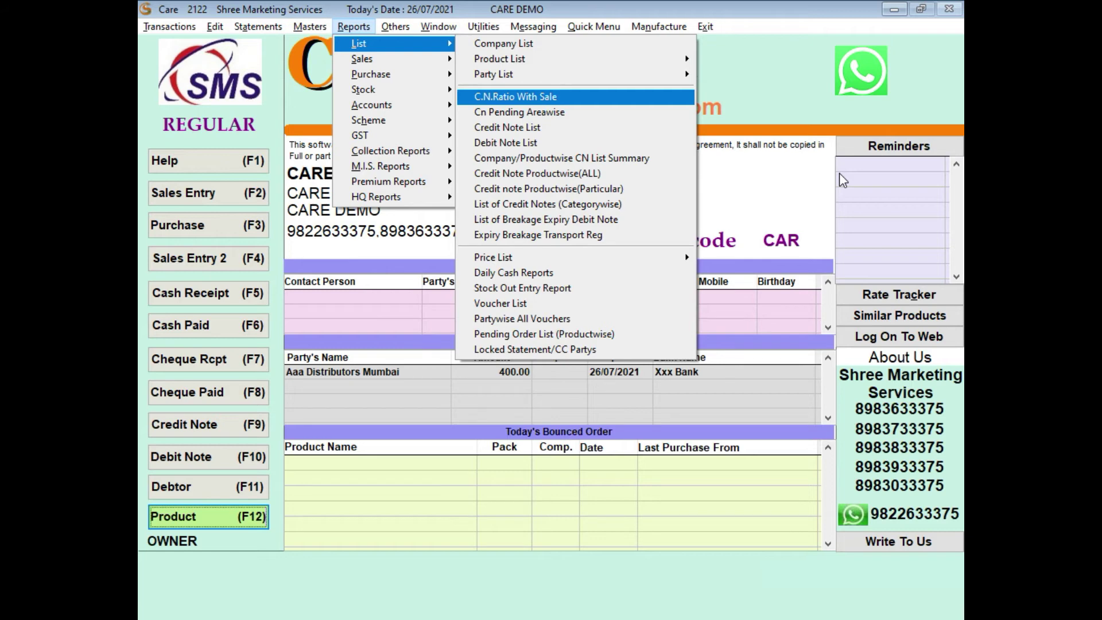
{"action": "key", "text": "Down"}
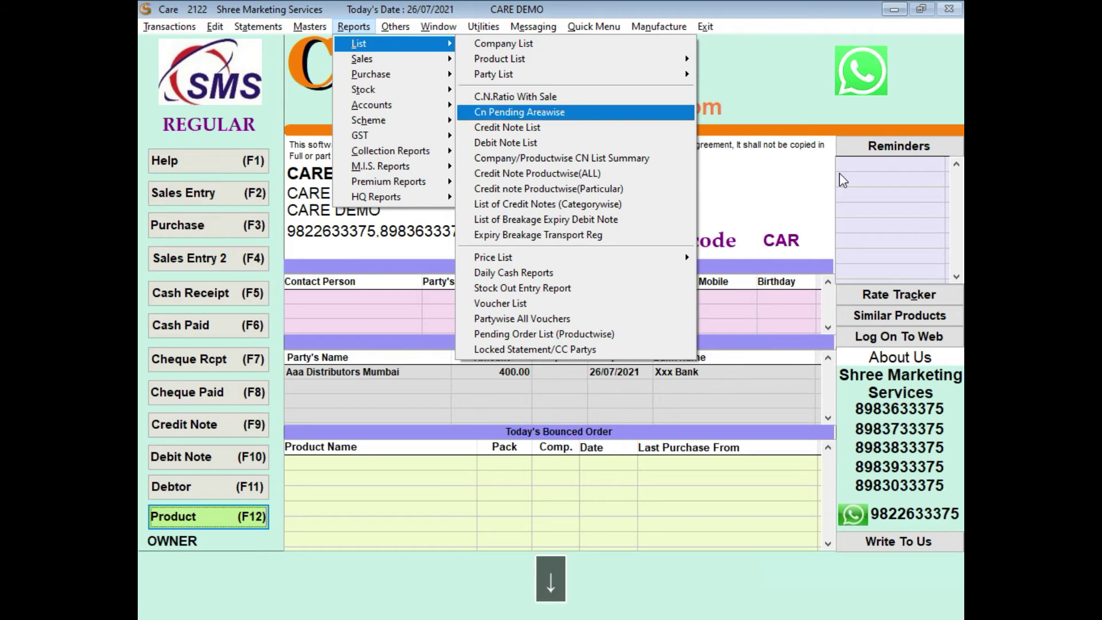
{"action": "key", "text": "Down"}
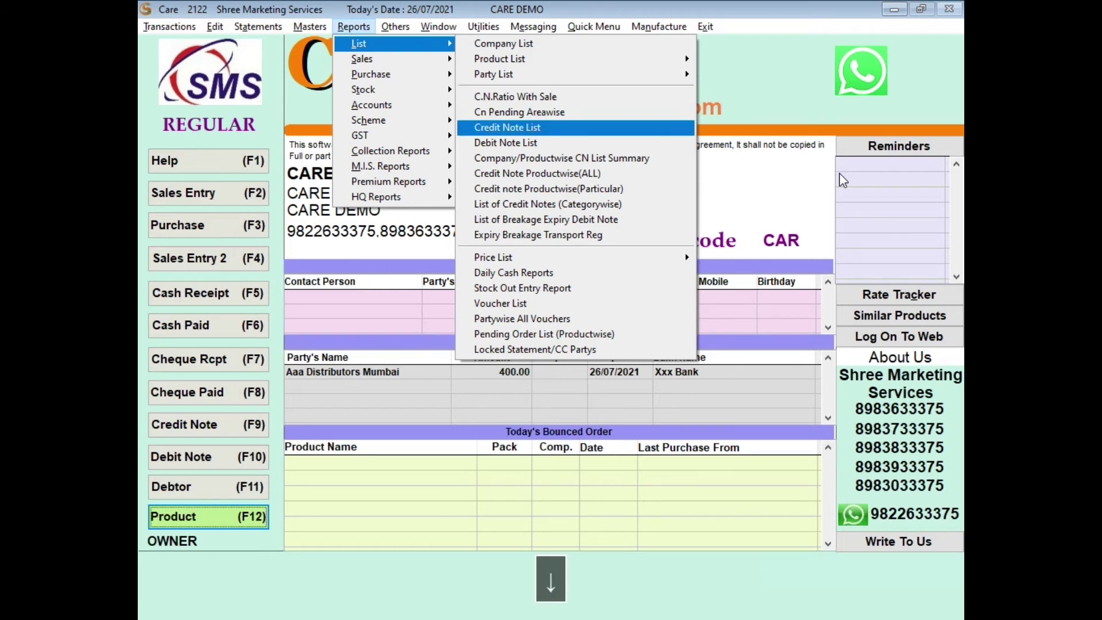
{"action": "key", "text": "Down"}
{"action": "key", "text": "Down"}
{"action": "key", "text": "Down"}
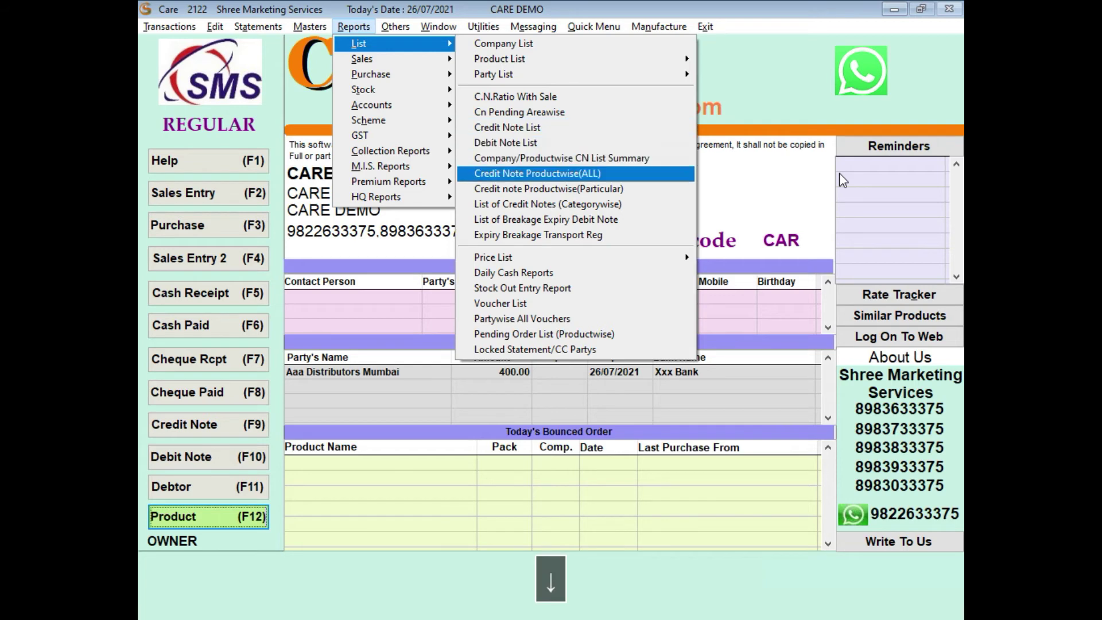
{"action": "key", "text": "Down"}
{"action": "key", "text": "Down"}
{"action": "key", "text": "Down"}
{"action": "key", "text": "Down"}
Review the Price List, Daily Cash Reports, Stock Out Entry Report, Voucher List and Partywise All Vouchers report options.
{"action": "key", "text": "Down"}
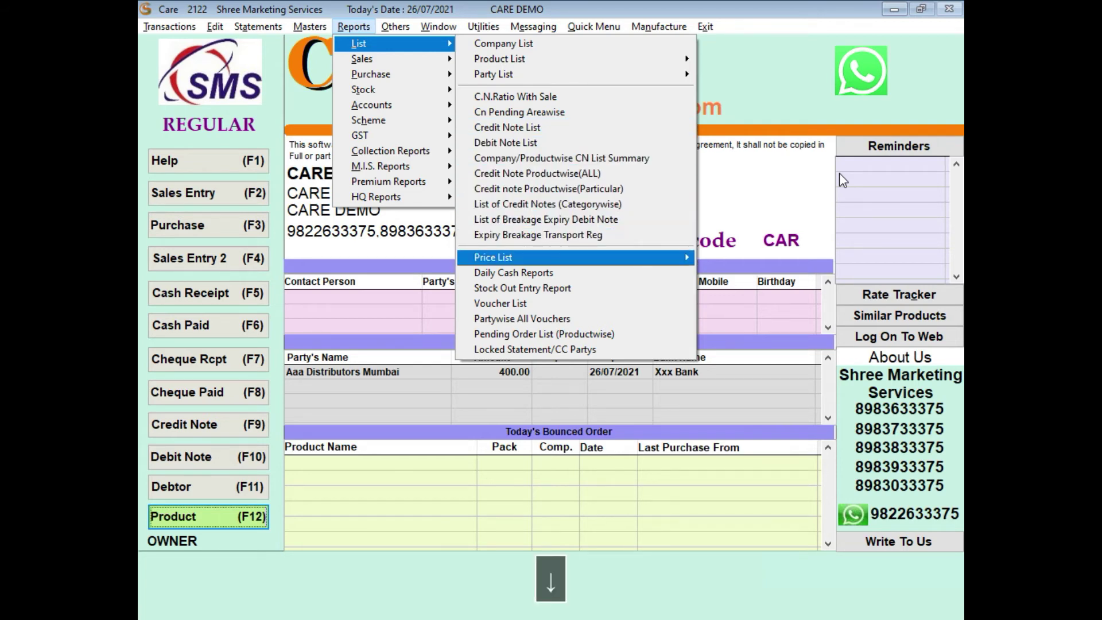
{"action": "key", "text": "Down"}
{"action": "key", "text": "Down"}
{"action": "key", "text": "Down"}
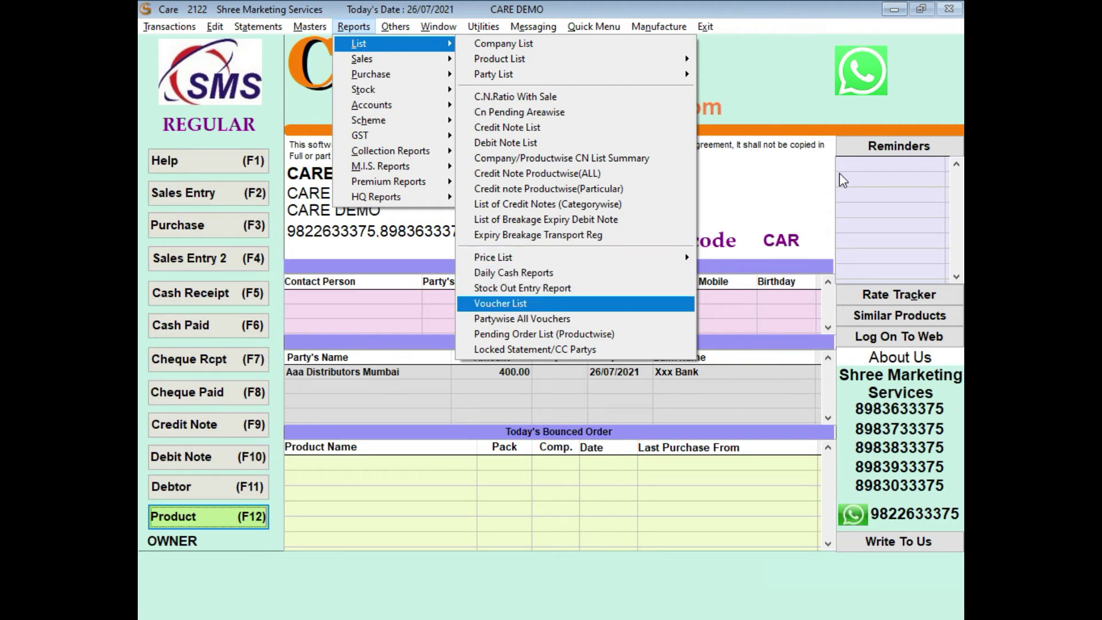
{"action": "key", "text": "Down"}
Review the Sales reports, from the Company - Product wise options through the product-wise and party-wise sales reports.
{"action": "key", "text": "Left"}
{"action": "key", "text": "Down"}
{"action": "key", "text": "Right"}
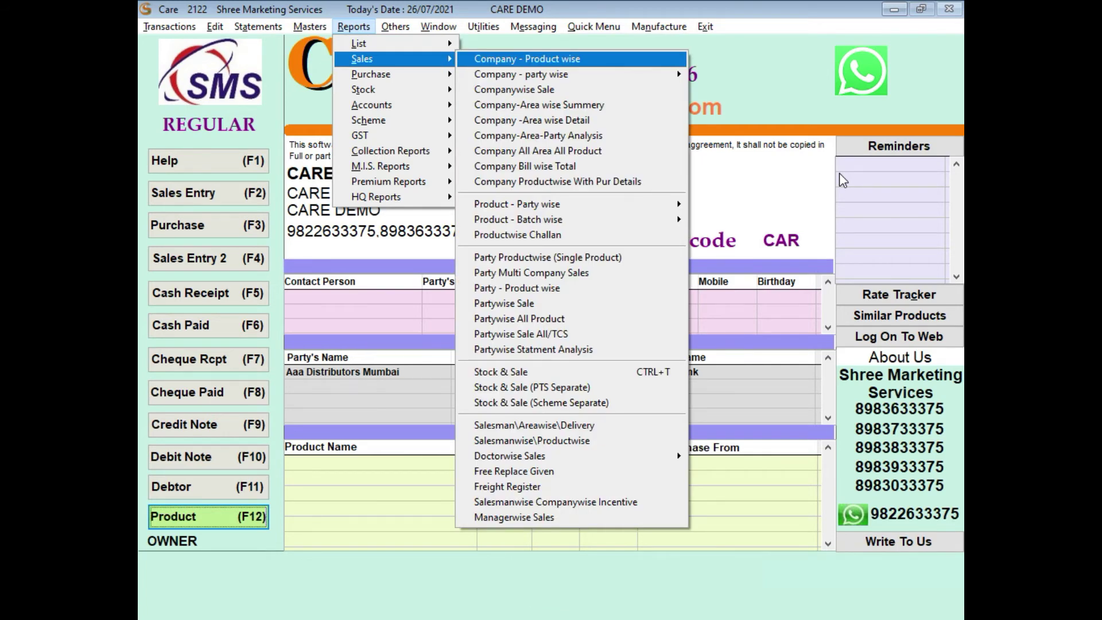
{"action": "key", "text": "Down"}
{"action": "key", "text": "Down"}
{"action": "key", "text": "Down"}
{"action": "key", "text": "Down"}
{"action": "key", "text": "Down"}
{"action": "key", "text": "Down"}
{"action": "key", "text": "Down"}
{"action": "key", "text": "Down"}
{"action": "key", "text": "Down"}
{"action": "key", "text": "Down"}
{"action": "key", "text": "Down"}
{"action": "key", "text": "Down"}
{"action": "key", "text": "Down"}
{"action": "key", "text": "Down"}
{"action": "key", "text": "Down"}
{"action": "key", "text": "Down"}
{"action": "key", "text": "Down"}
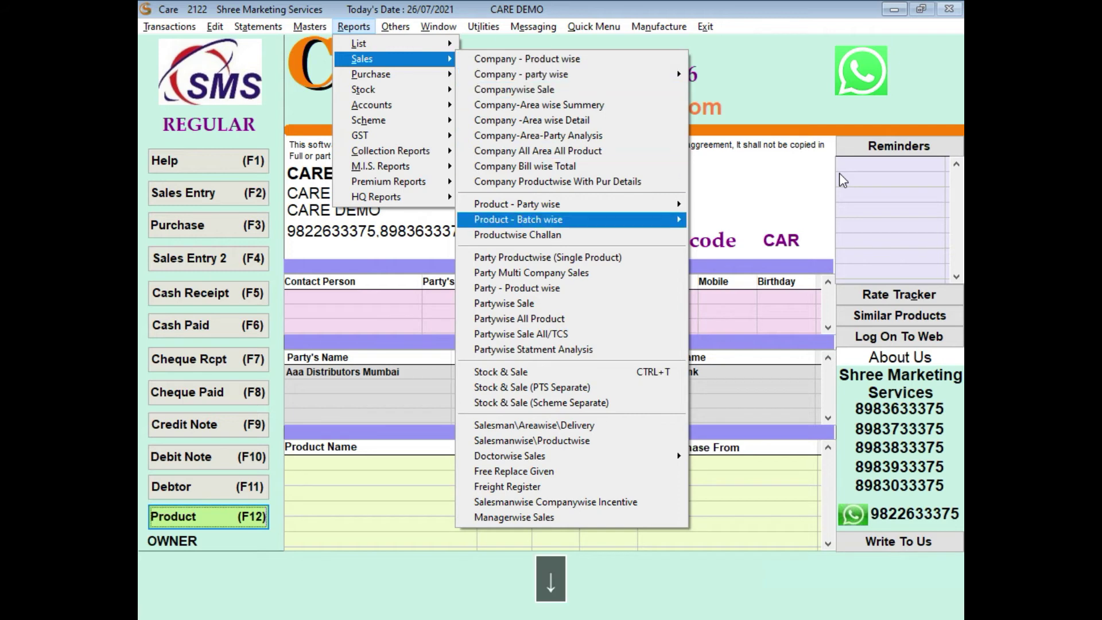
Examine the Stock & Sale, Partywise Statment Analysis and Partywise Sale All/TCS reports among the sales reports.
{"action": "key", "text": "Down"}
{"action": "key", "text": "Down"}
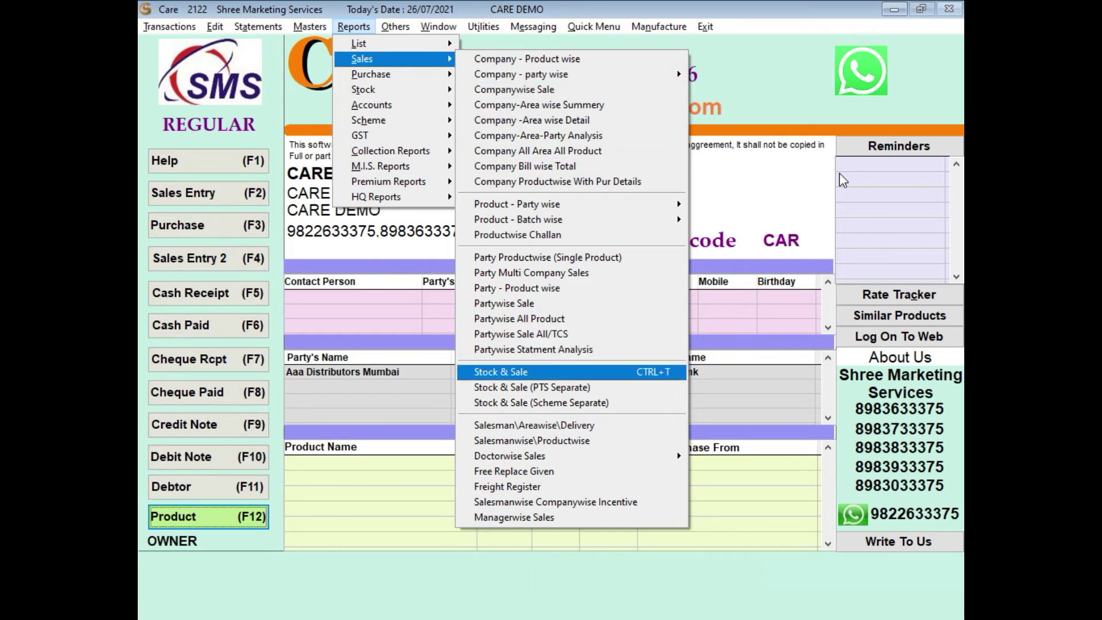
{"action": "key", "text": "Up"}
{"action": "key", "text": "Up"}
{"action": "key", "text": "Up"}
{"action": "key", "text": "Down"}
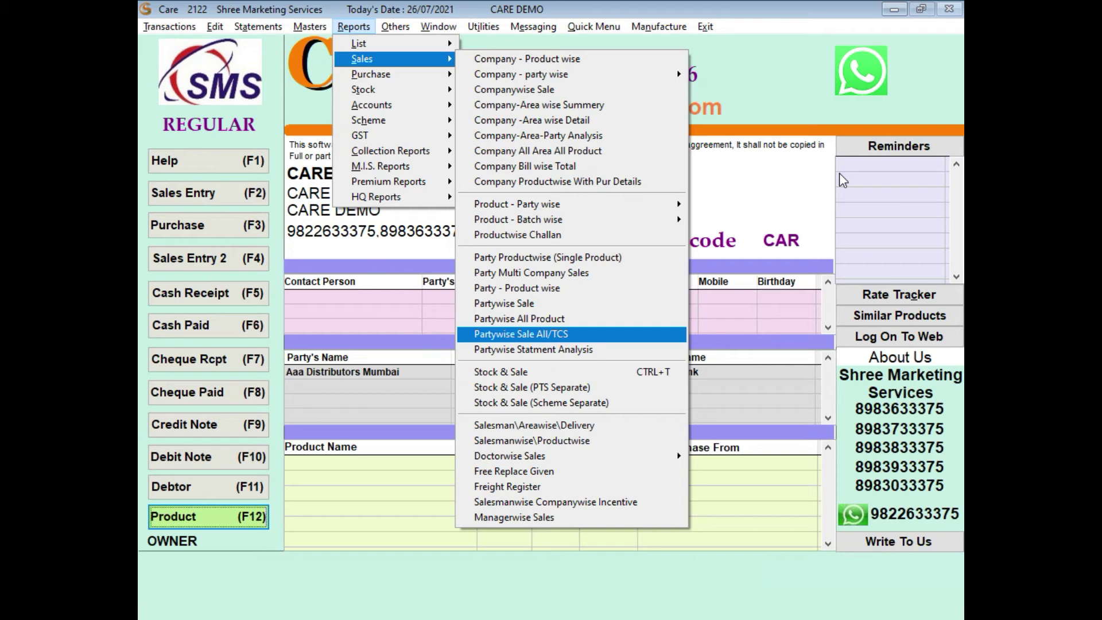
Review the Purchase reports, including Company-wise, Product-wise and Batchwise Purchase and the Purchase Item Register.
{"action": "key", "text": "Left"}
{"action": "key", "text": "Down"}
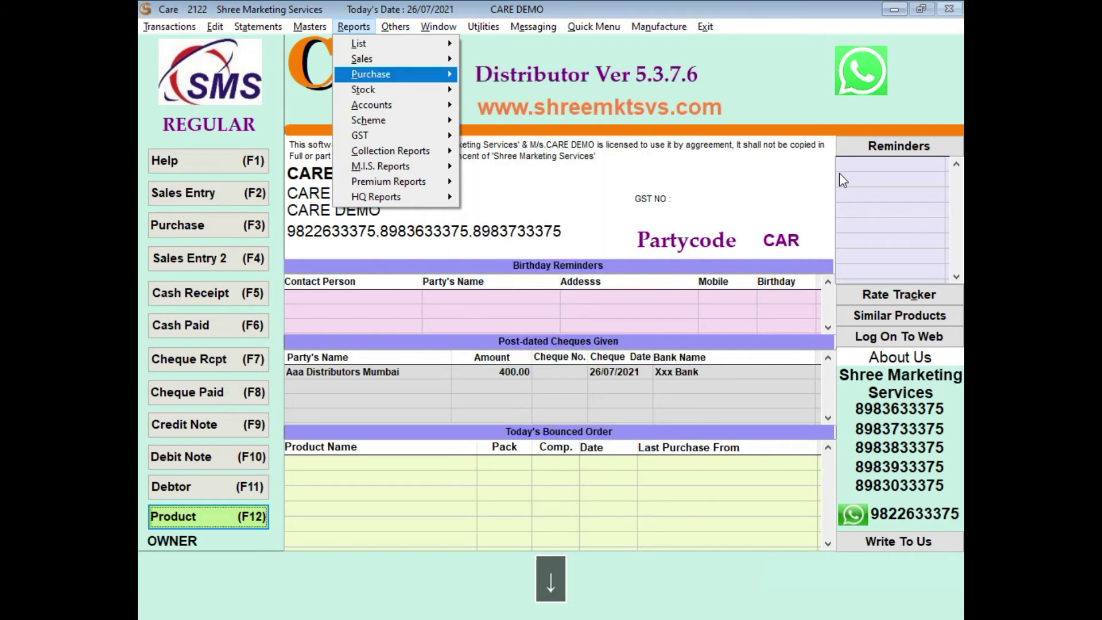
{"action": "key", "text": "Right"}
{"action": "key", "text": "Down"}
{"action": "key", "text": "Down"}
{"action": "key", "text": "Down"}
{"action": "key", "text": "Down"}
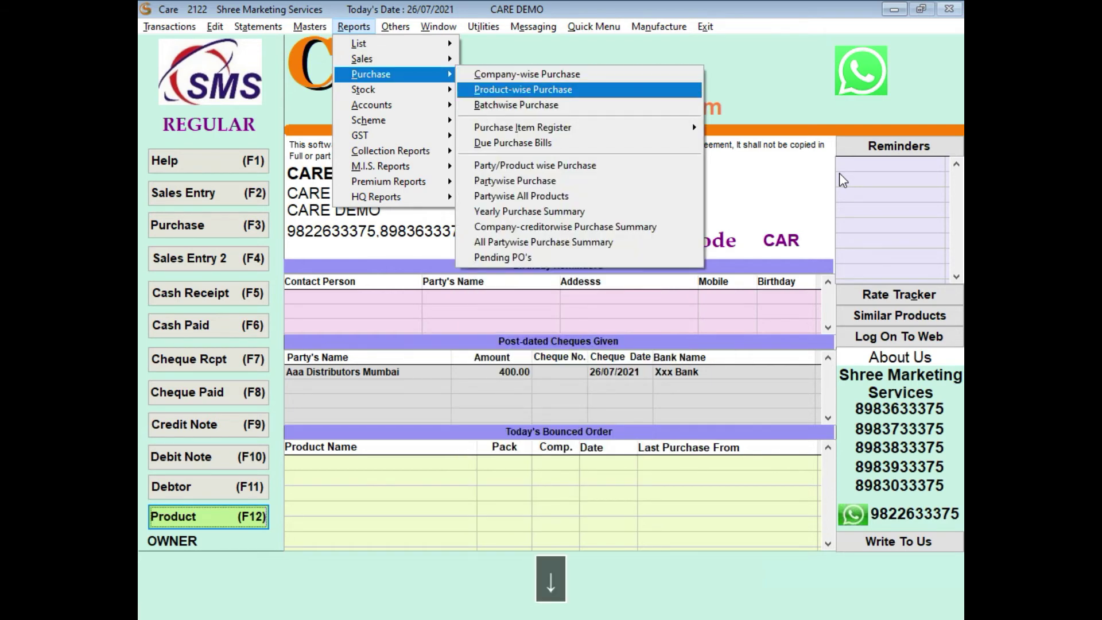
{"action": "key", "text": "Down"}
{"action": "key", "text": "Down"}
Examine the Stock reports, open Current Stock (Value) and close it.
{"action": "key", "text": "Left"}
{"action": "key", "text": "Down"}
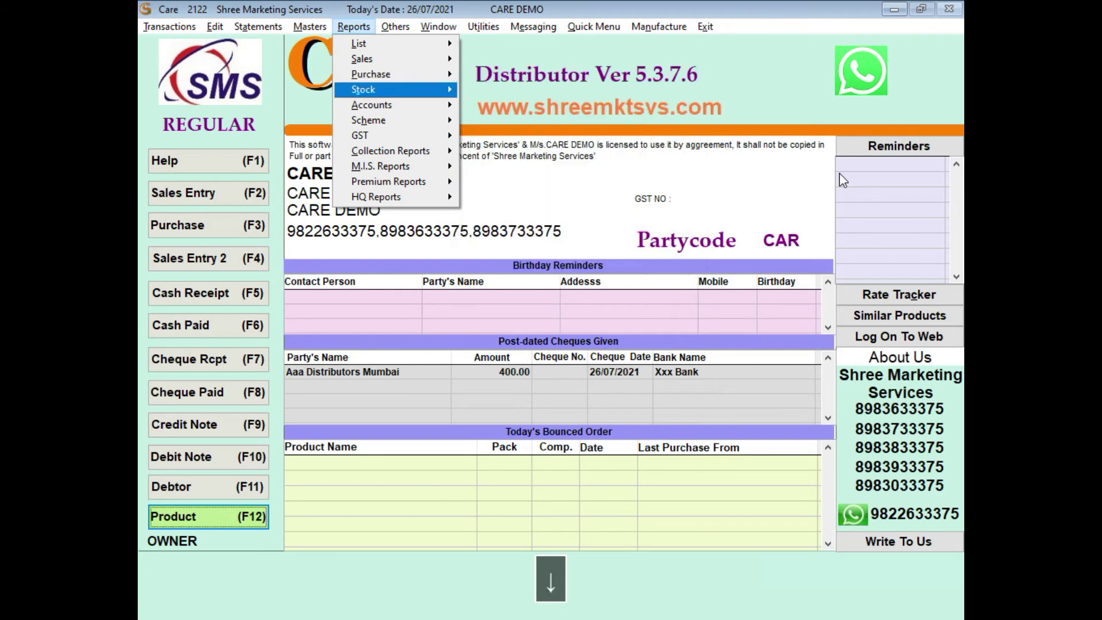
{"action": "key", "text": "Right"}
{"action": "key", "text": "Down"}
{"action": "key", "text": "Down"}
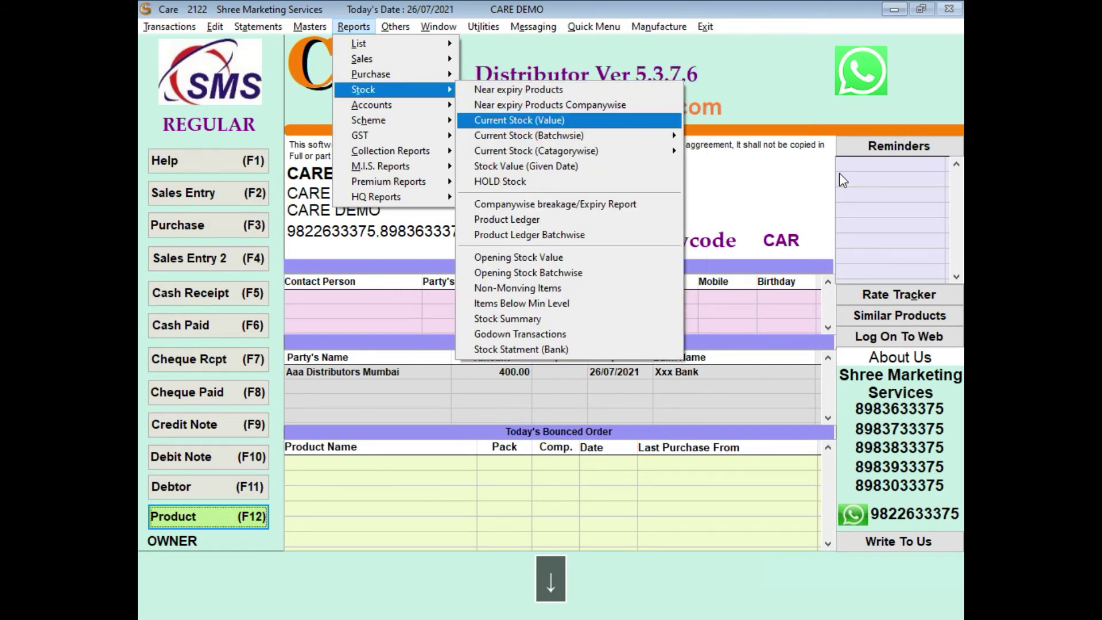
{"action": "key", "text": "Return"}
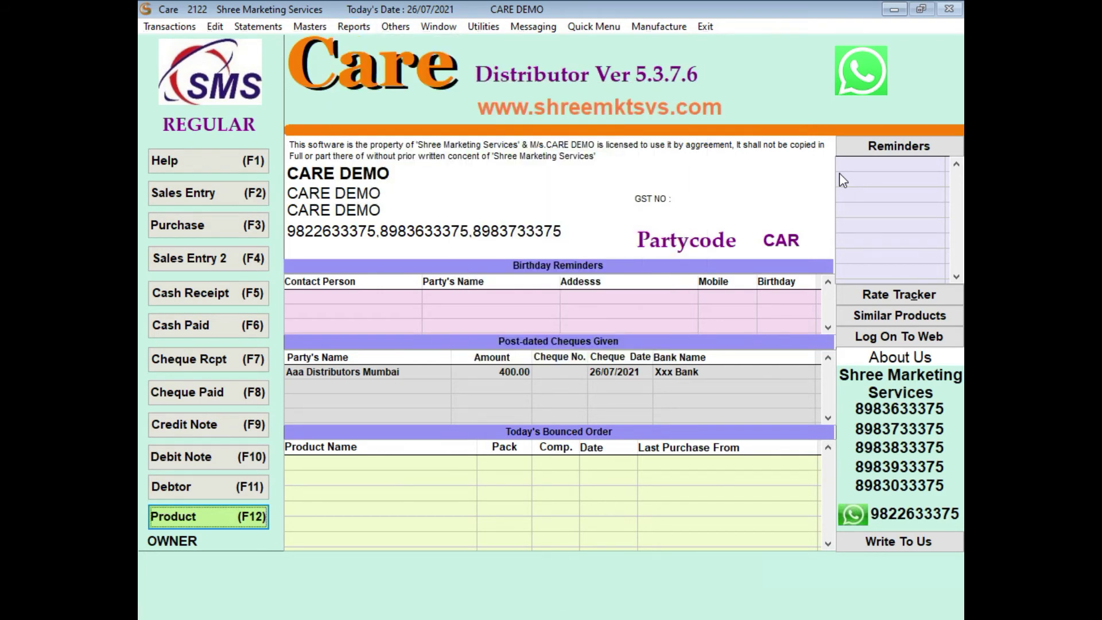
{"action": "key", "text": "Escape"}
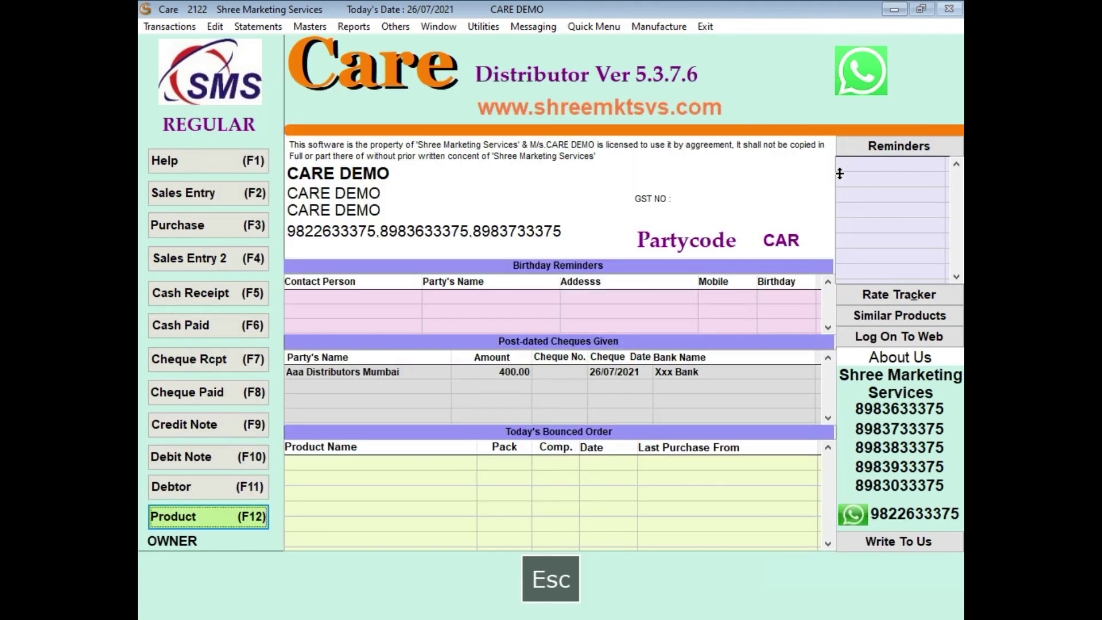
Generate the Sales Register for regular sales of all bill types from 01/04/2021 to 26/07/2021.
{"action": "key", "text": "alt+r"}
{"action": "key", "text": "Down"}
{"action": "key", "text": "Down"}
{"action": "key", "text": "Down"}
{"action": "key", "text": "Down"}
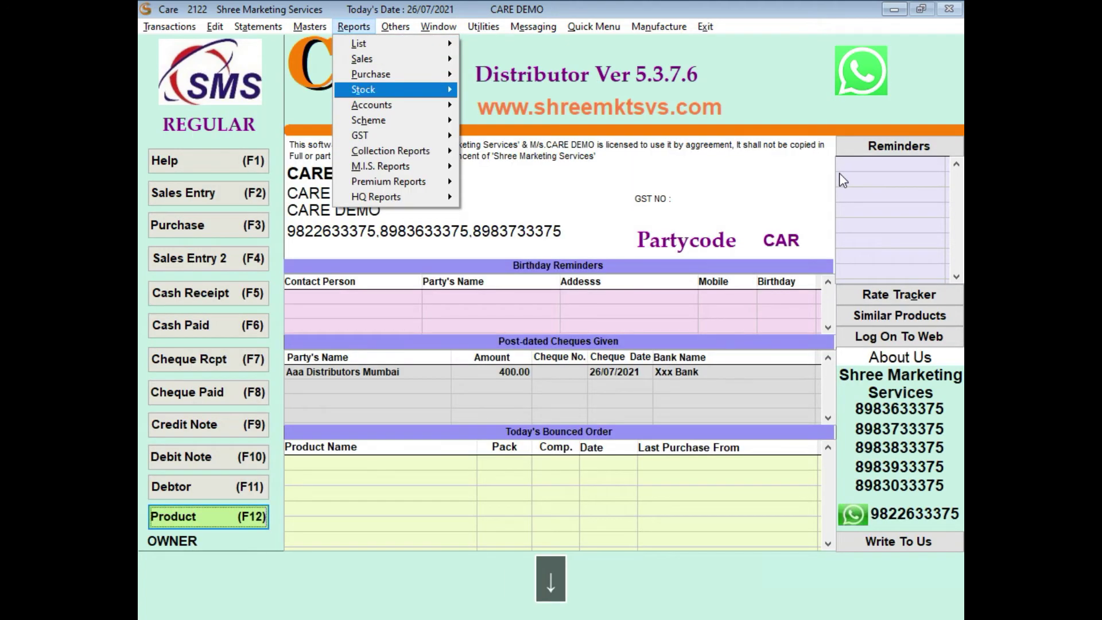
{"action": "key", "text": "Right"}
{"action": "key", "text": "Return"}
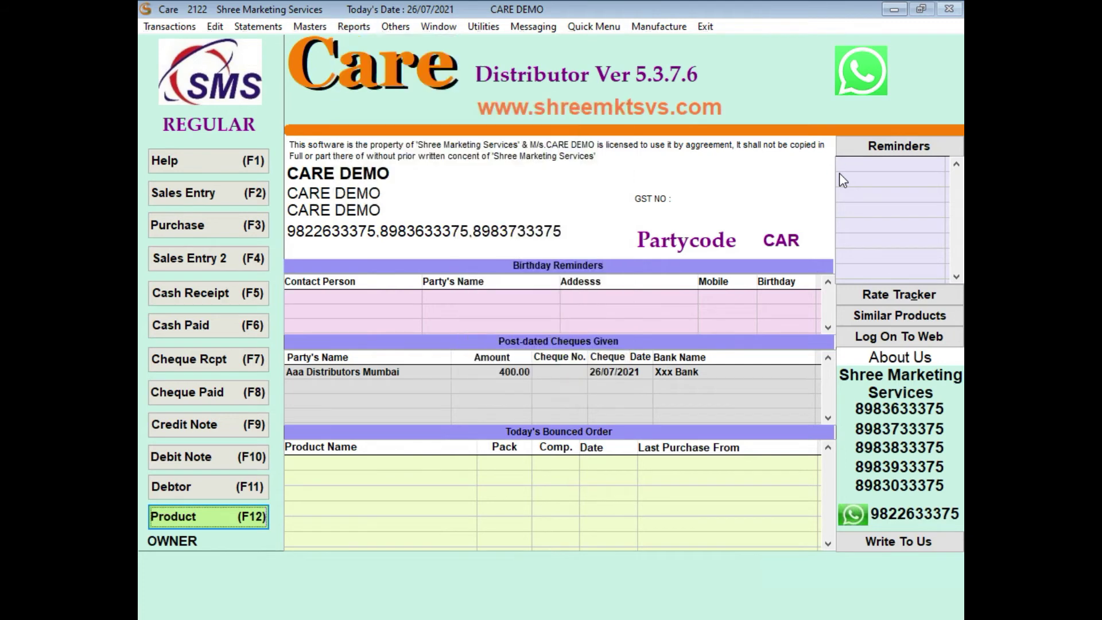
{"action": "key", "text": "Return"}
{"action": "key", "text": "Return"}
{"action": "key", "text": "Return"}
{"action": "key", "text": "Right"}
{"action": "key", "text": "Right"}
{"action": "key", "text": "Right"}
{"action": "key", "text": "Return"}
{"action": "key", "text": "Return"}
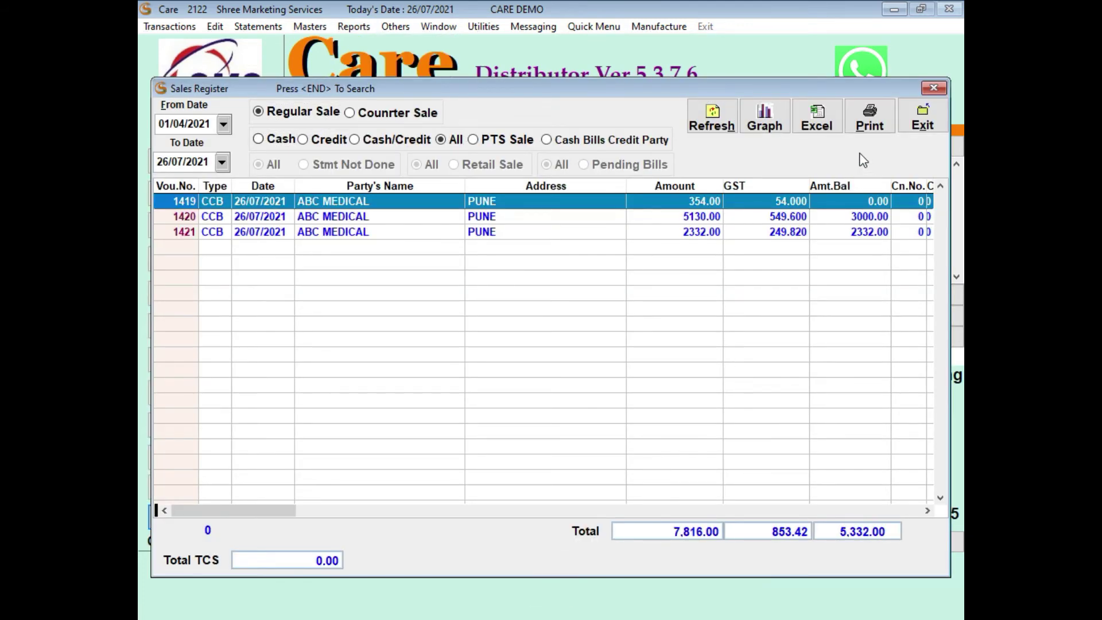
Export the Sales Register to Excel and switch to the generated workbook.
{"action": "left_click", "coordinate": [832, 128]}
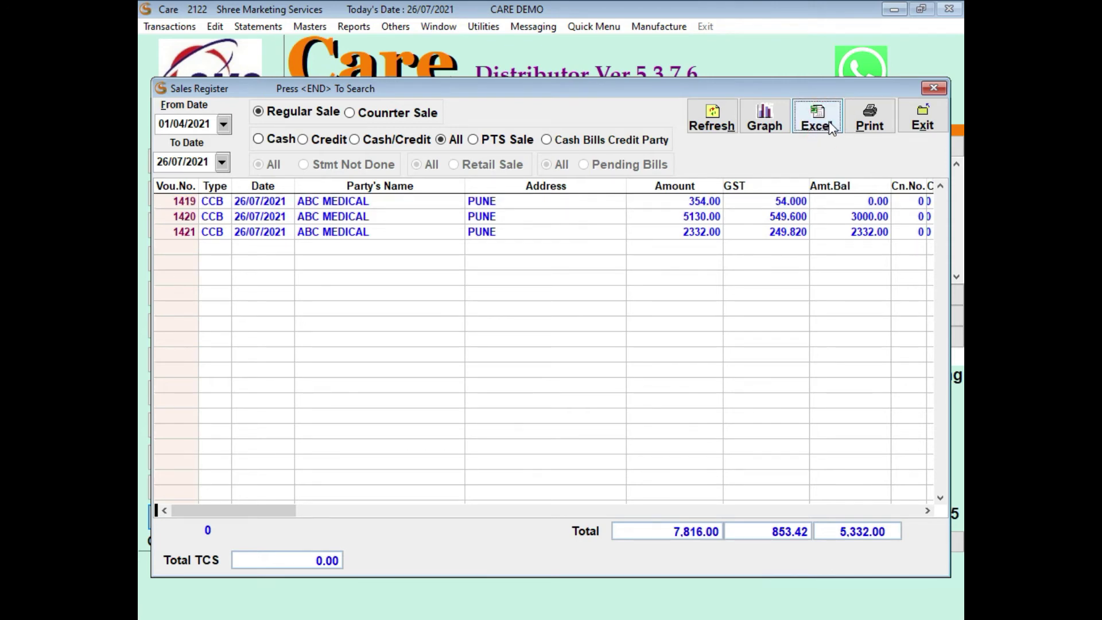
{"action": "key", "text": "alt+Tab"}
{"action": "key", "text": "alt+Tab"}
{"action": "key", "text": "alt+Tab"}
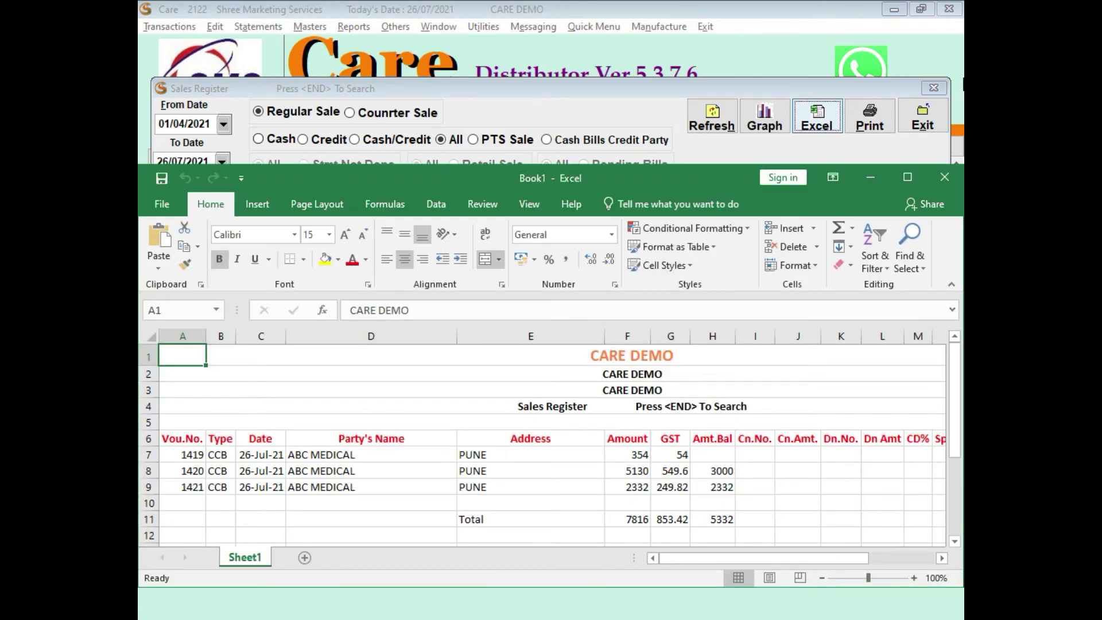
View the exported Sales Register workbook full screen, close it and exit the Sales Register.
{"action": "left_click", "coordinate": [907, 178]}
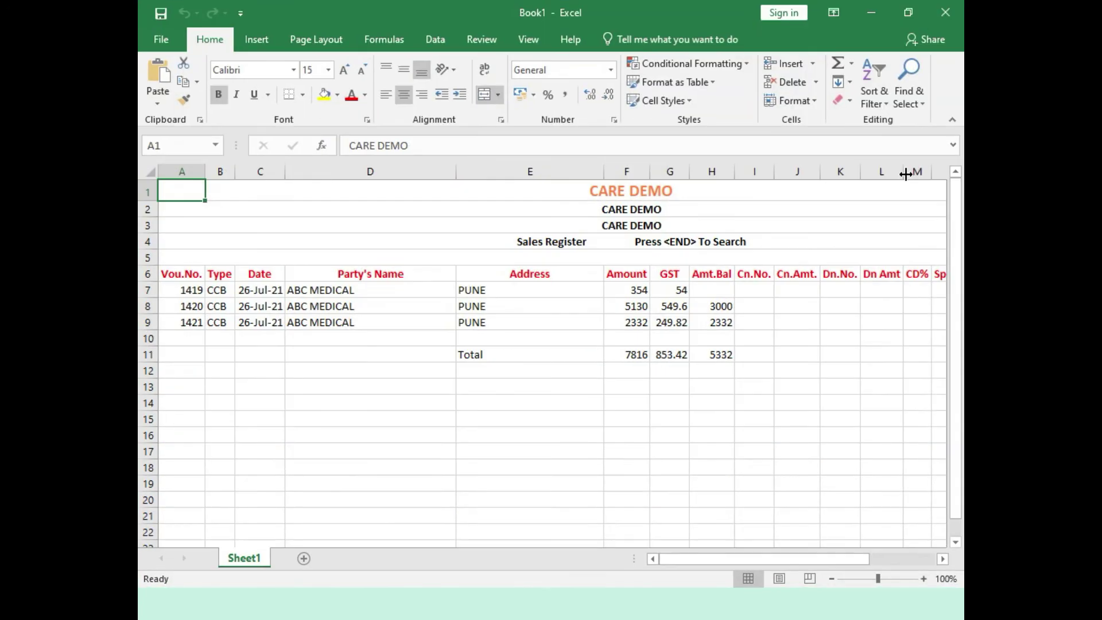
{"action": "left_click", "coordinate": [933, 19]}
{"action": "left_click", "coordinate": [563, 320]}
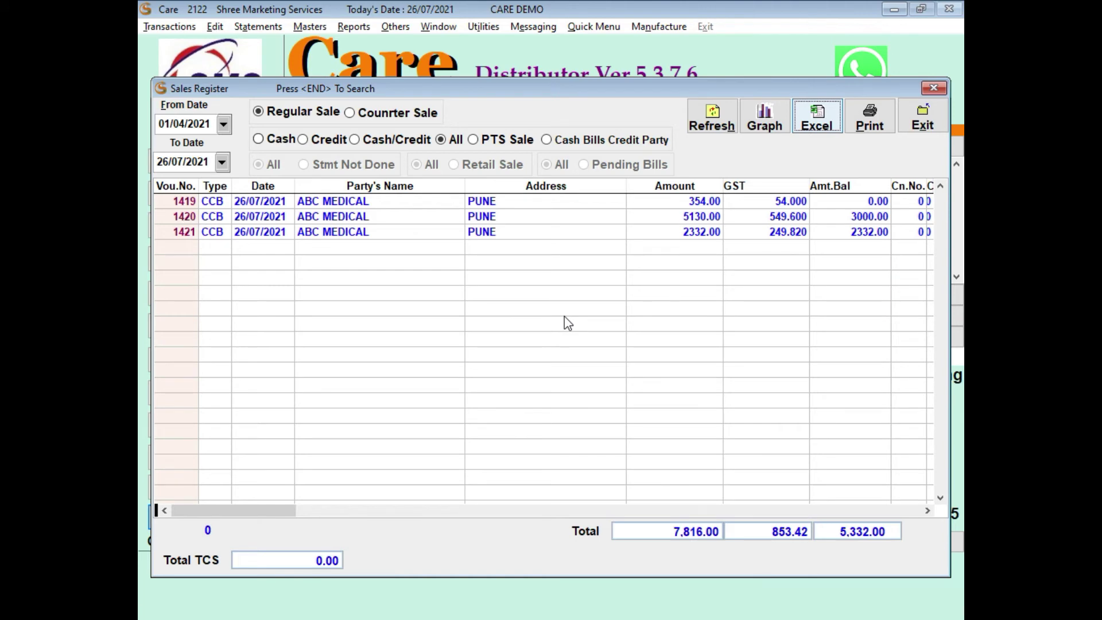
{"action": "key", "text": "Escape"}
Review the Accounts reports, from the registers, cash and bank books and ledgers to Trial Balance, Balance Sheet and Group List.
{"action": "key", "text": "alt+r"}
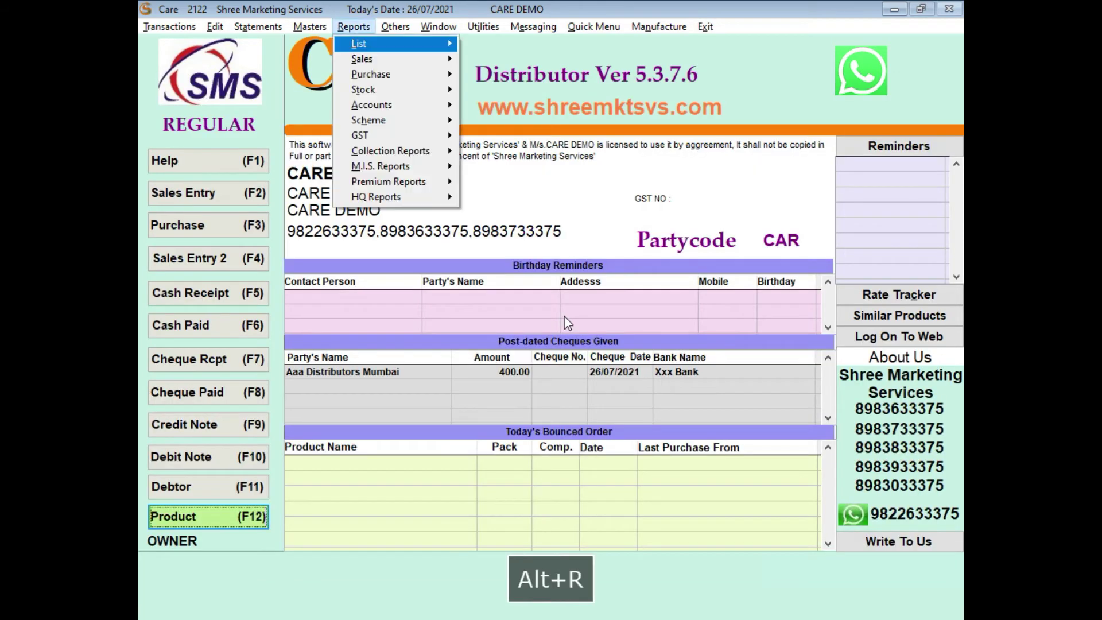
{"action": "key", "text": "Down"}
{"action": "key", "text": "Down"}
{"action": "key", "text": "Down"}
{"action": "key", "text": "Down"}
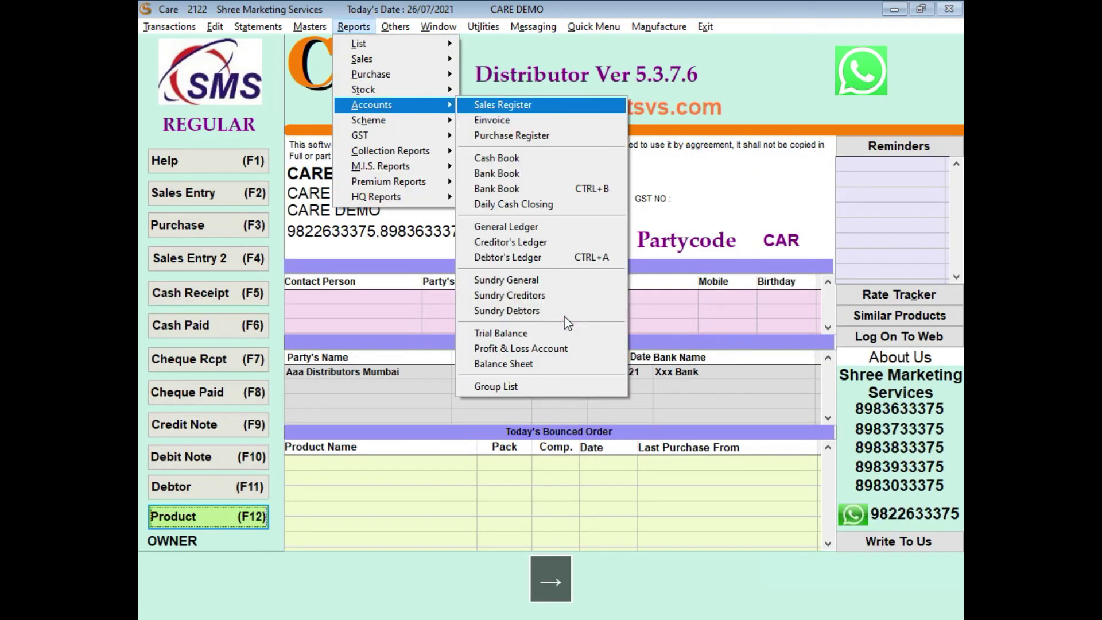
{"action": "key", "text": "Down"}
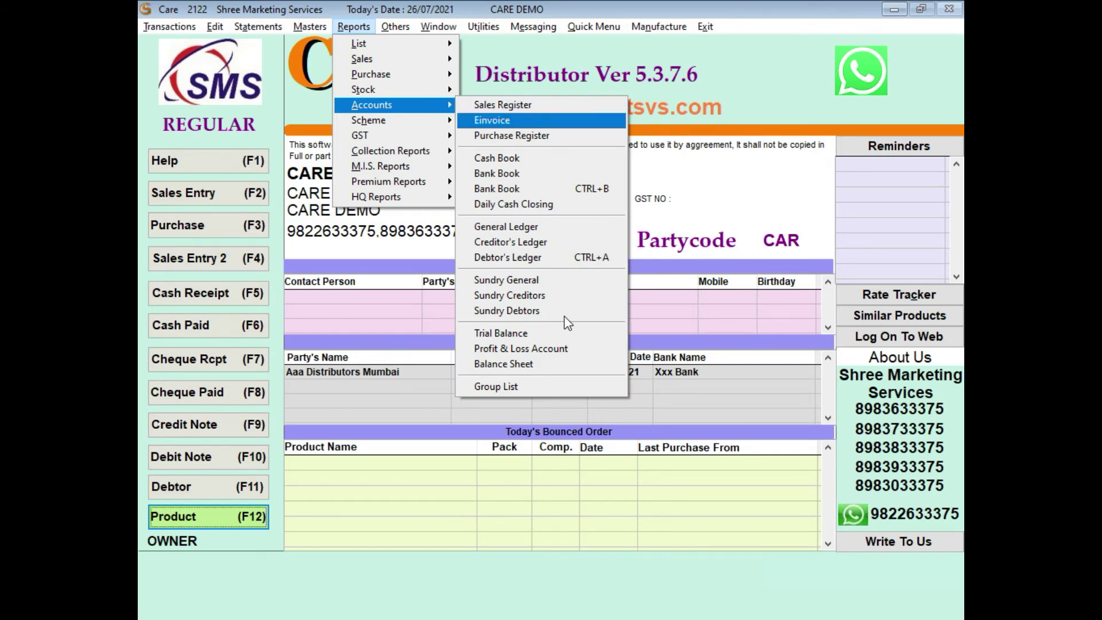
{"action": "key", "text": "Down"}
{"action": "key", "text": "Down"}
{"action": "key", "text": "Down"}
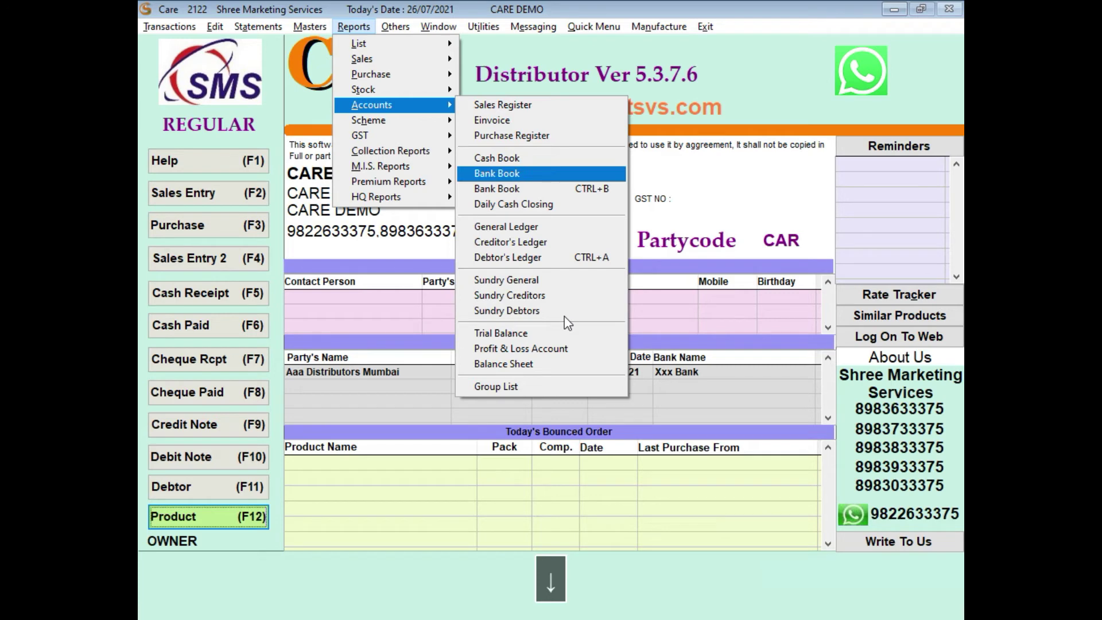
{"action": "key", "text": "Down"}
{"action": "key", "text": "Down"}
{"action": "key", "text": "Down"}
{"action": "key", "text": "Down"}
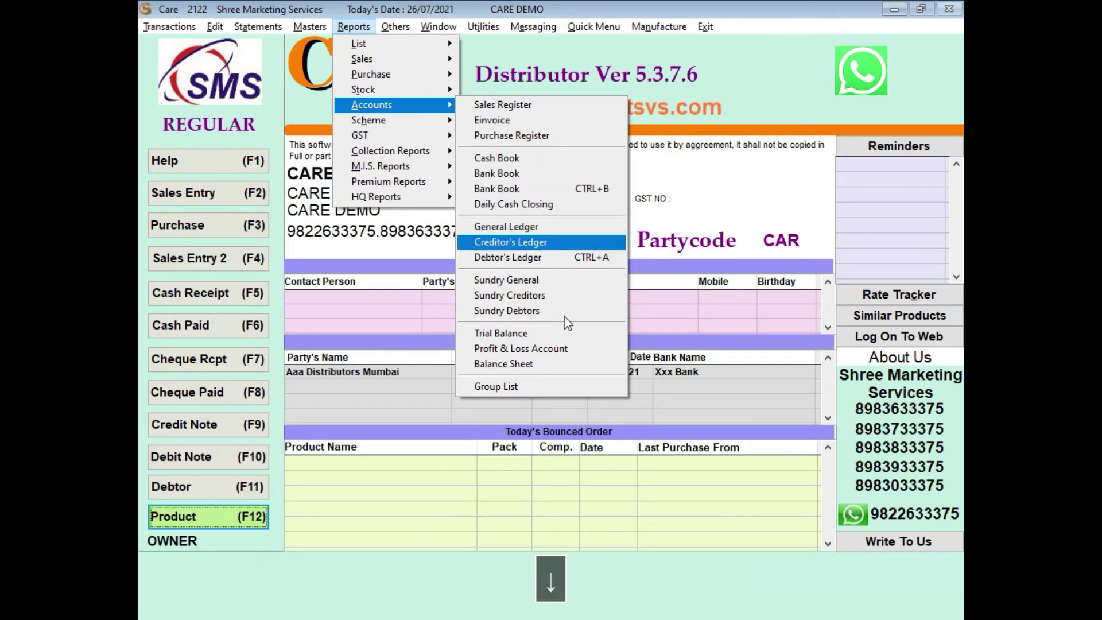
{"action": "key", "text": "Down"}
{"action": "key", "text": "Down"}
{"action": "key", "text": "Down"}
{"action": "key", "text": "Down"}
{"action": "key", "text": "Down"}
{"action": "key", "text": "Down"}
{"action": "key", "text": "Down"}
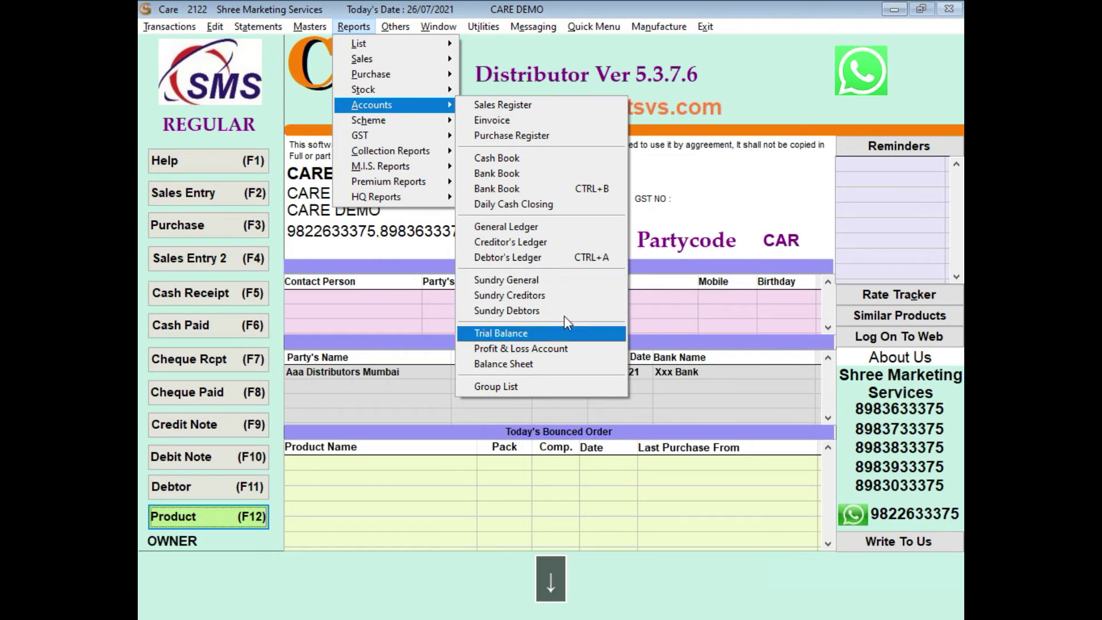
{"action": "key", "text": "Down"}
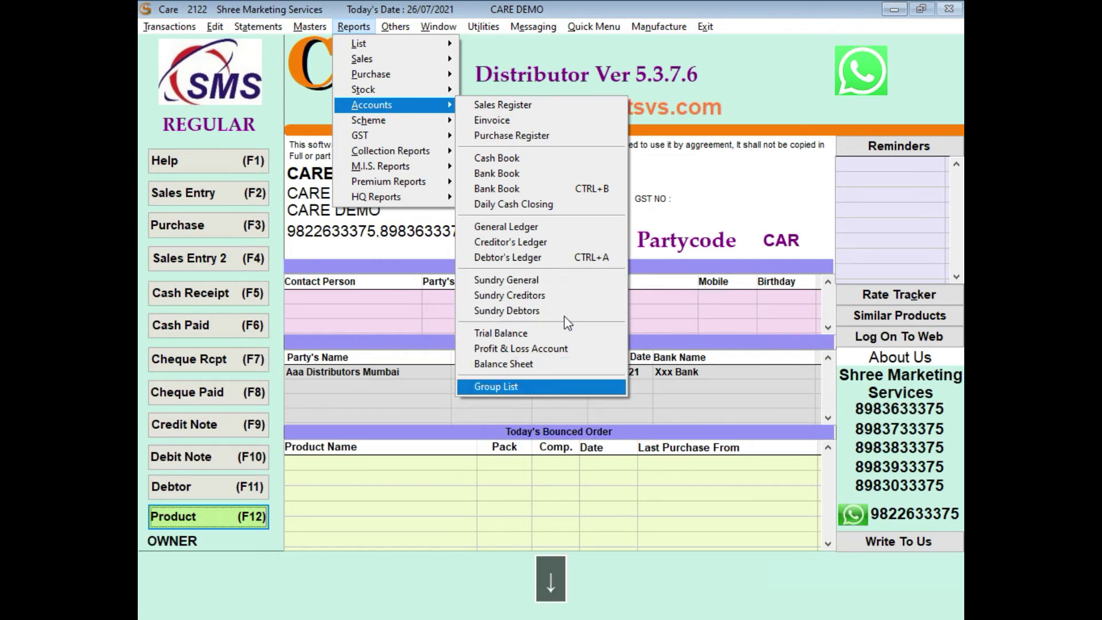
Look over the Scheme reports, covering company-wise item discounts, company-party schemes and the scheme summary.
{"action": "key", "text": "Left"}
{"action": "key", "text": "Down"}
{"action": "key", "text": "Right"}
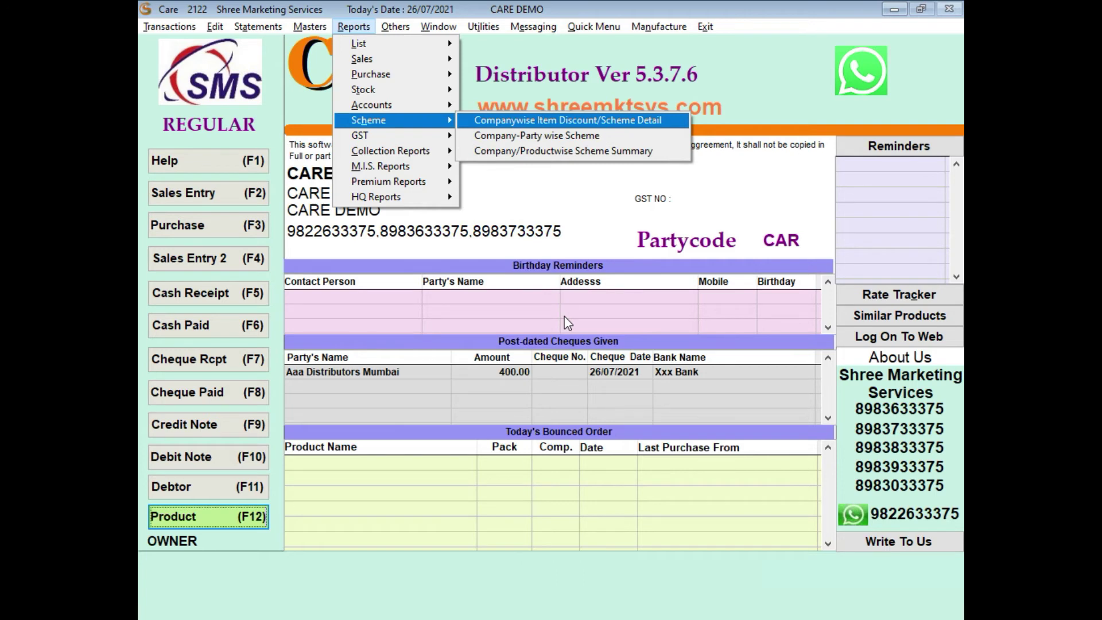
Examine the GST reports, including GST Purchase, GST Sale, Summary and the GSTR1 and GSTR2 entries.
{"action": "key", "text": "Left"}
{"action": "key", "text": "Down"}
{"action": "key", "text": "Right"}
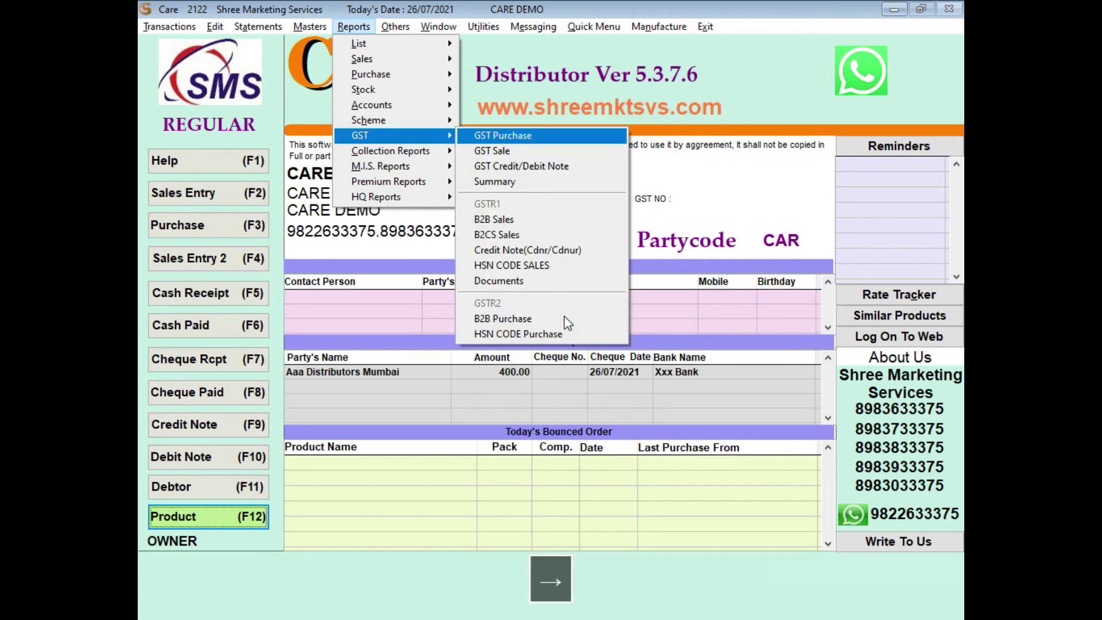
{"action": "key", "text": "Down"}
{"action": "key", "text": "Down"}
{"action": "key", "text": "Down"}
{"action": "key", "text": "Down"}
{"action": "key", "text": "Down"}
{"action": "key", "text": "Down"}
{"action": "key", "text": "Down"}
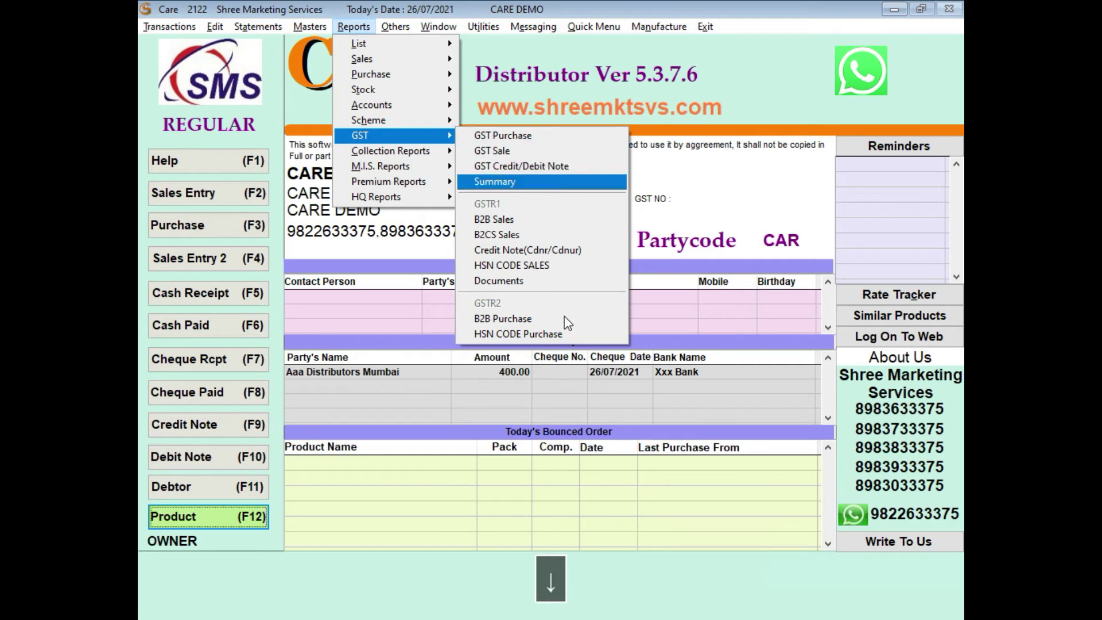
{"action": "key", "text": "Down"}
{"action": "key", "text": "Down"}
{"action": "key", "text": "Down"}
{"action": "key", "text": "Down"}
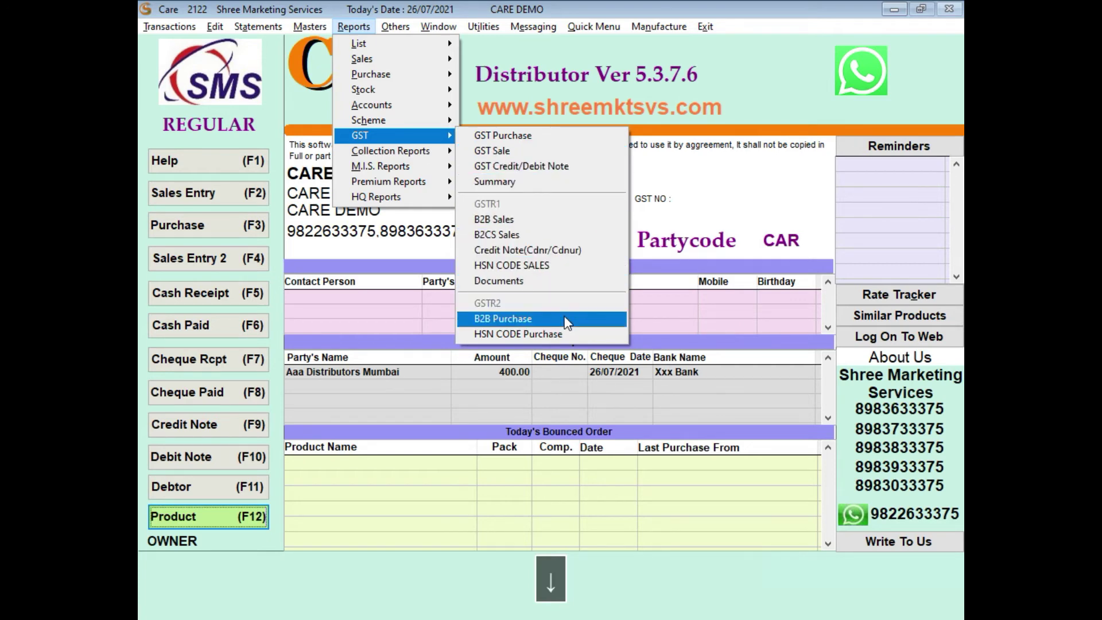
{"action": "key", "text": "Up"}
{"action": "key", "text": "Up"}
{"action": "key", "text": "Up"}
{"action": "key", "text": "Up"}
{"action": "key", "text": "Up"}
{"action": "key", "text": "Up"}
{"action": "key", "text": "Up"}
{"action": "key", "text": "Up"}
{"action": "key", "text": "Up"}
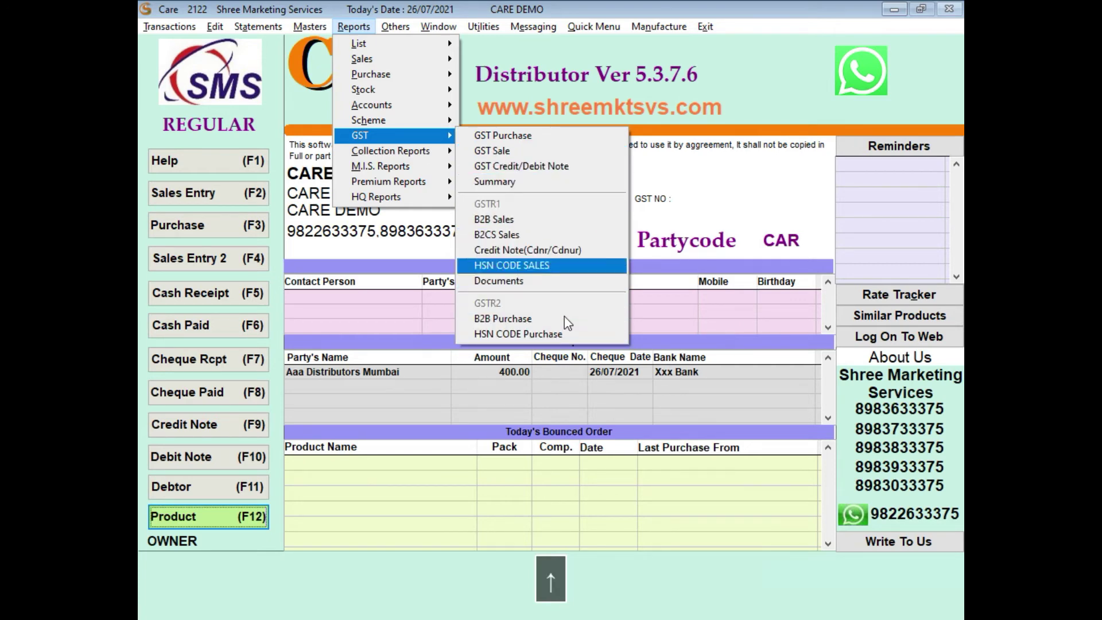
{"action": "key", "text": "Up"}
{"action": "key", "text": "Up"}
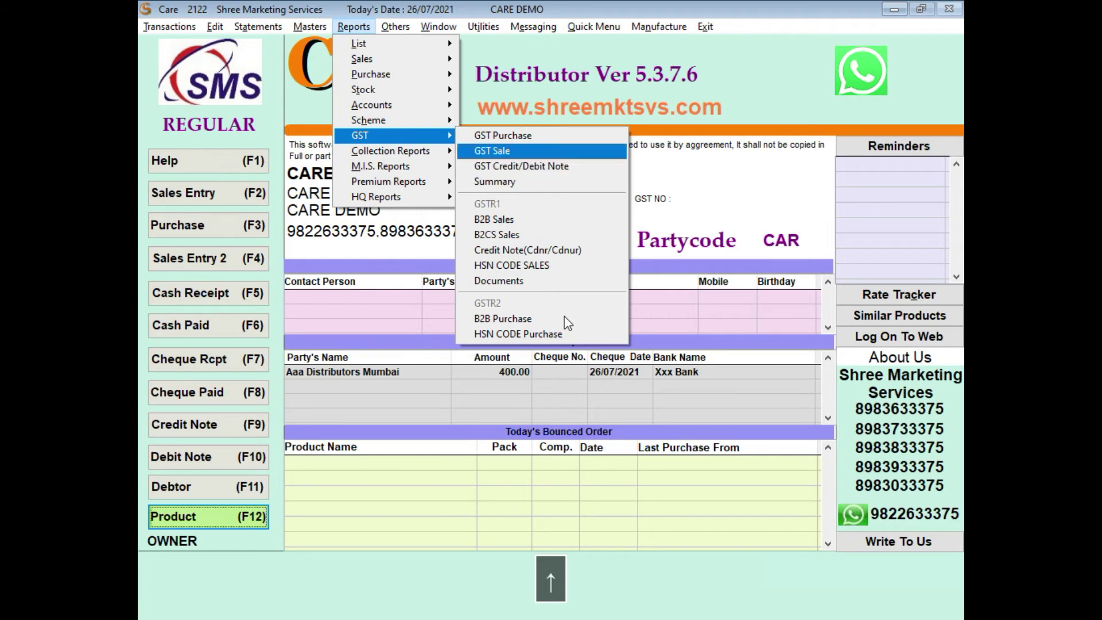
{"action": "key", "text": "Up"}
{"action": "key", "text": "Left"}
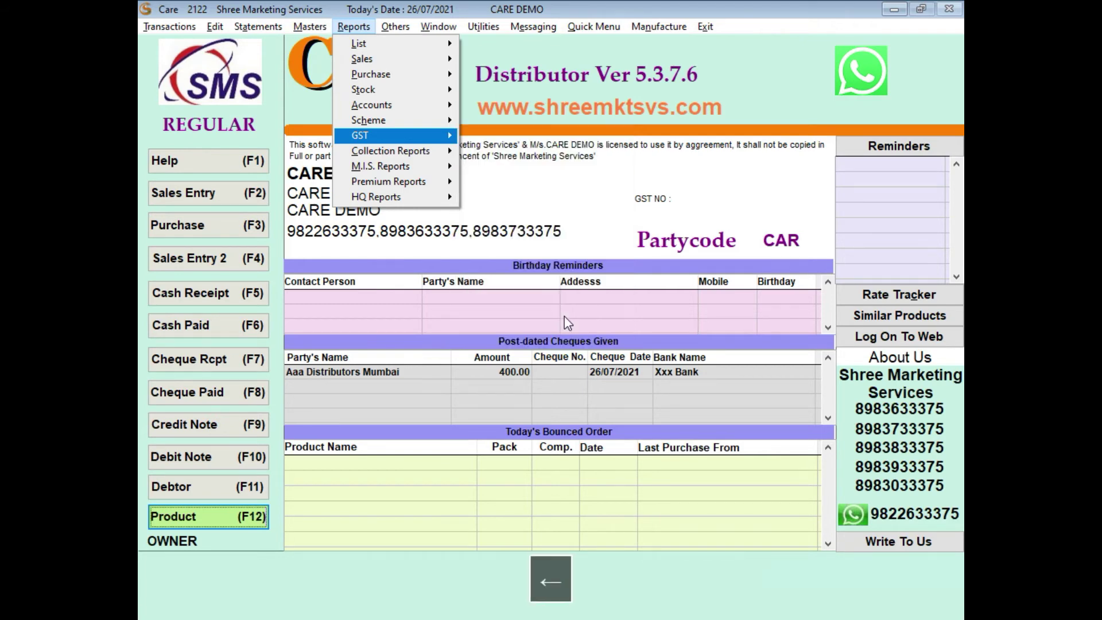
Generate the Outstanding Report for all parties and bill types from 01/02/2009 to 26/07/2021, view it and close it.
{"action": "key", "text": "Down"}
{"action": "key", "text": "Right"}
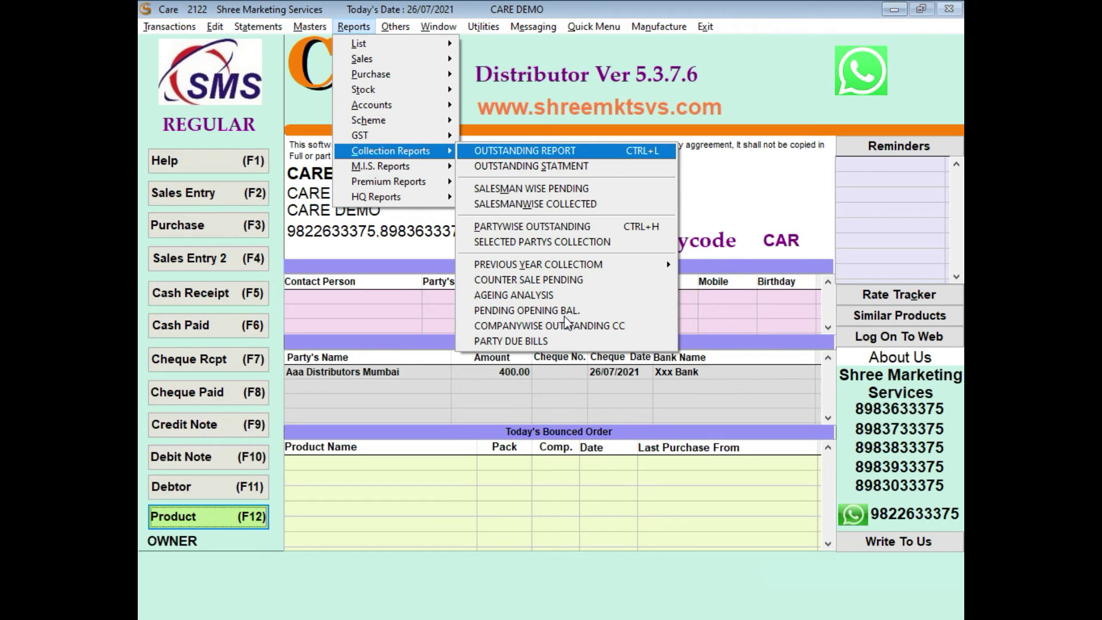
{"action": "key", "text": "Return"}
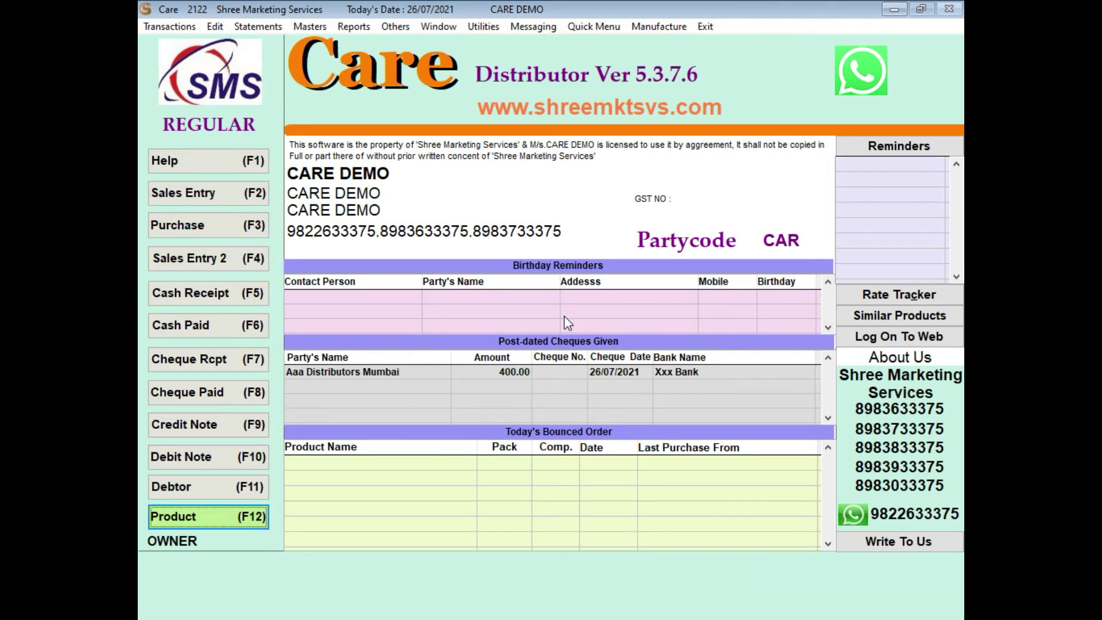
{"action": "key", "text": "Return"}
{"action": "key", "text": "Return"}
{"action": "key", "text": "Return"}
{"action": "key", "text": "Return"}
{"action": "key", "text": "Return"}
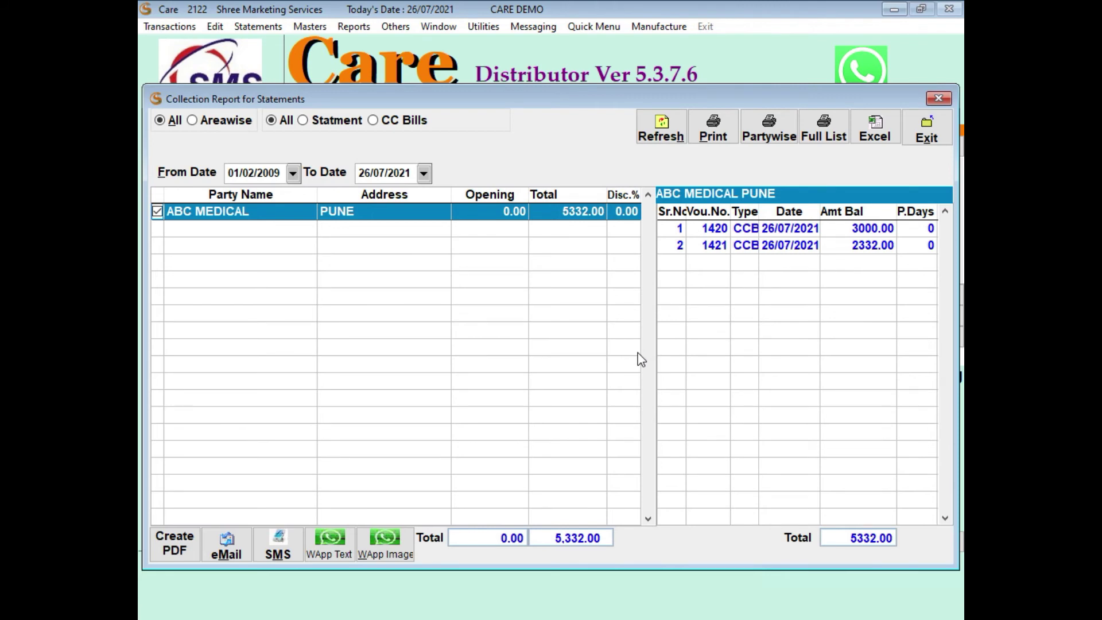
{"action": "key", "text": "Escape"}
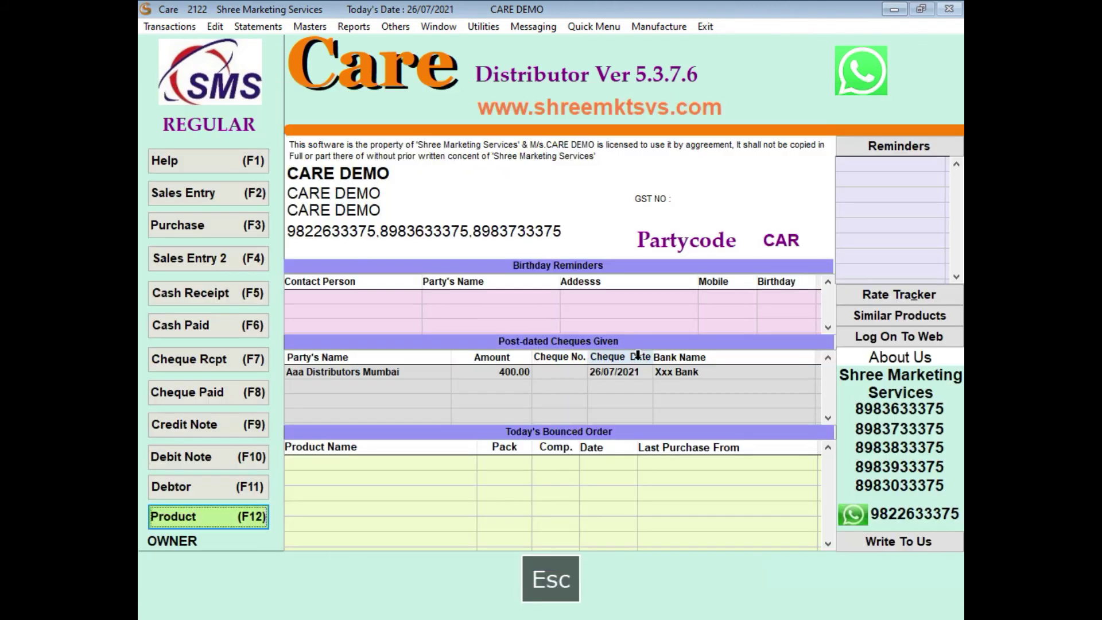
Review the remaining Collection Reports, including Salesman Wise Pending, Salesmanwise Collected, Partywise Outstanding, Selected Partys Collection and Counter Sale Pending.
{"action": "key", "text": "alt+r"}
{"action": "key", "text": "Down"}
{"action": "key", "text": "Down"}
{"action": "key", "text": "Down"}
{"action": "key", "text": "Down"}
{"action": "key", "text": "Down"}
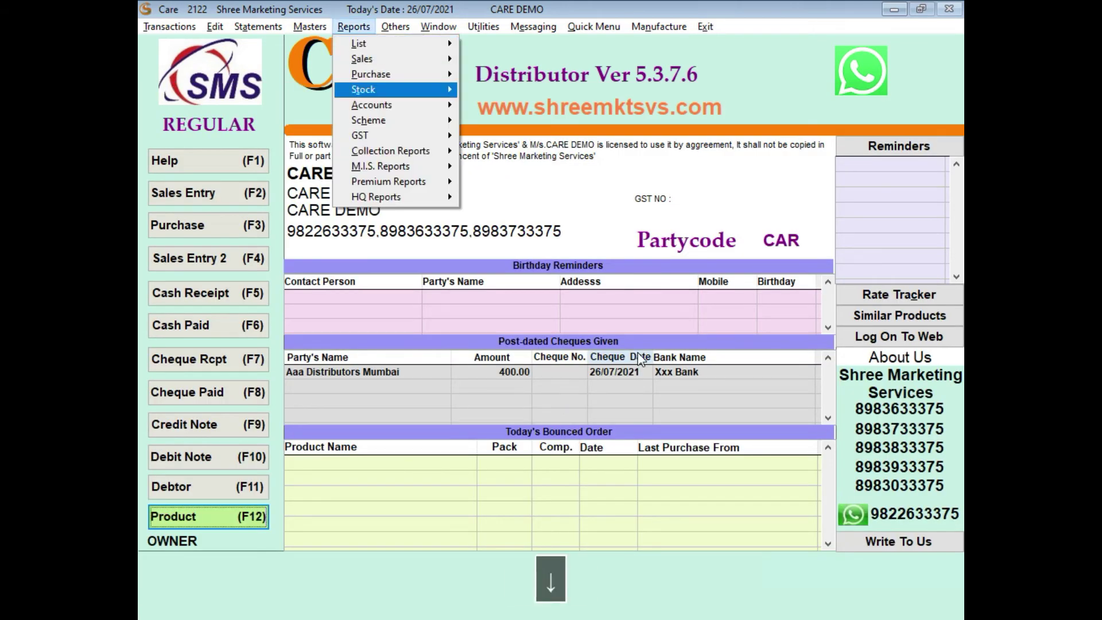
{"action": "key", "text": "Down"}
{"action": "key", "text": "Down"}
{"action": "key", "text": "Right"}
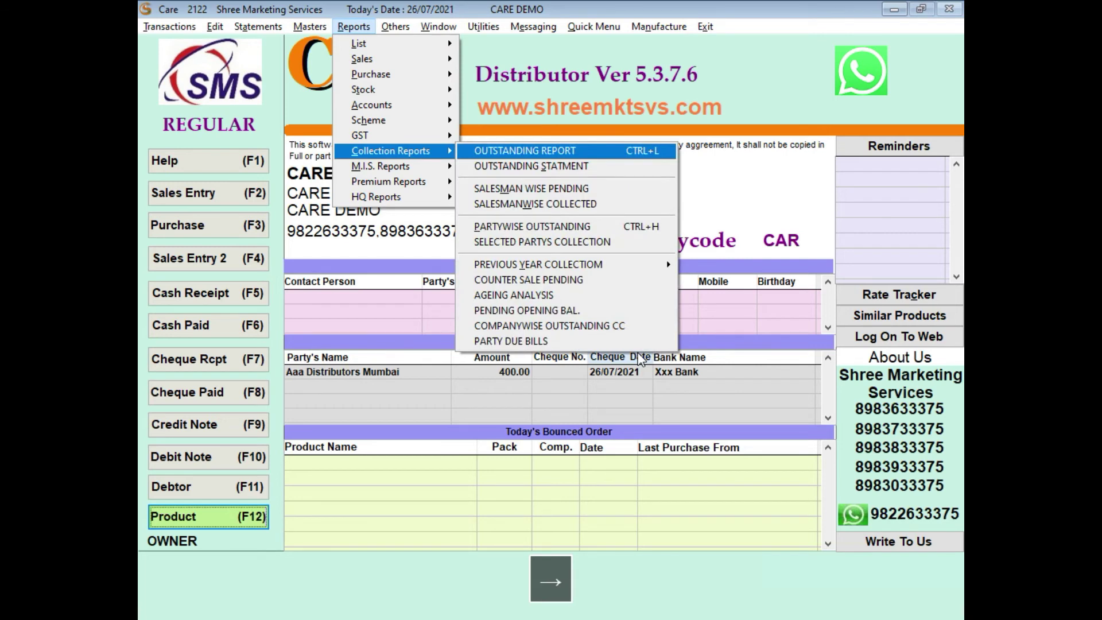
{"action": "key", "text": "Down"}
{"action": "key", "text": "Down"}
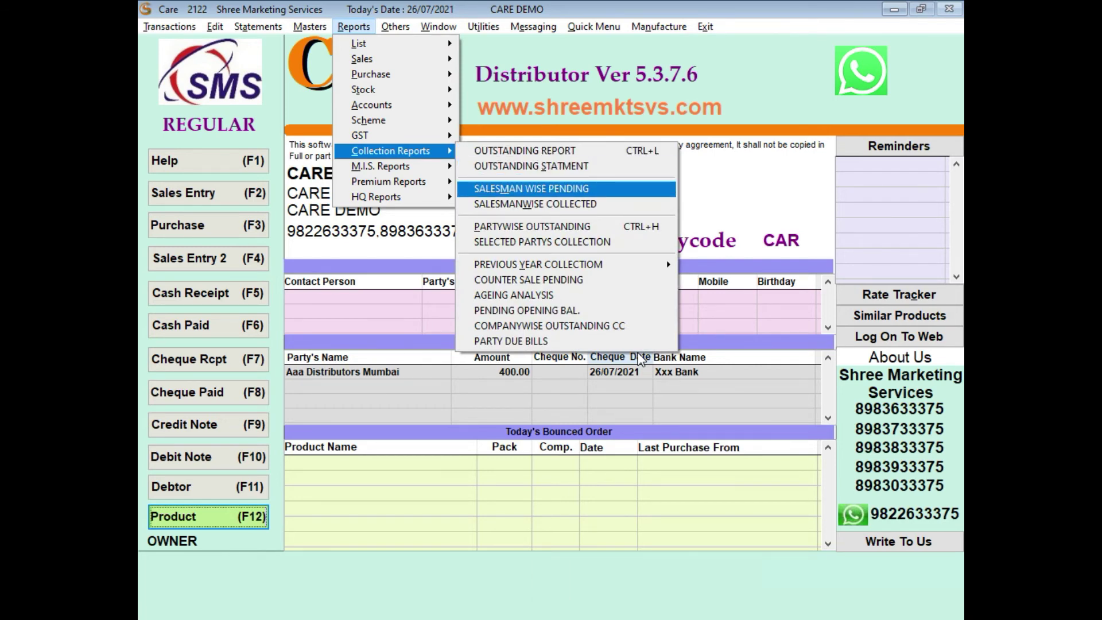
{"action": "key", "text": "Down"}
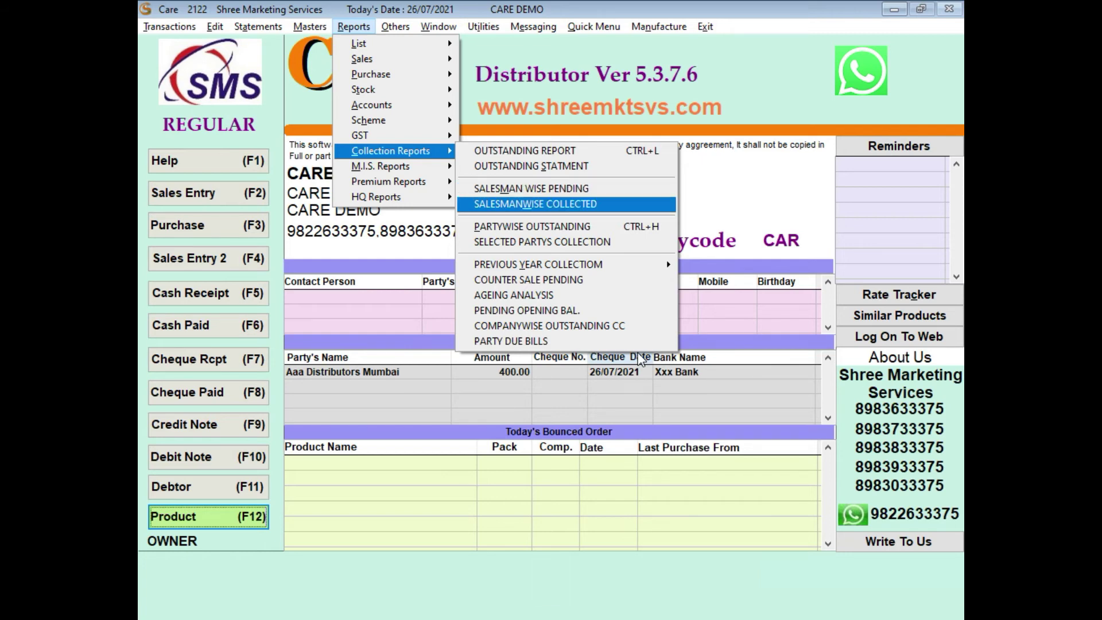
{"action": "key", "text": "Down"}
{"action": "key", "text": "Down"}
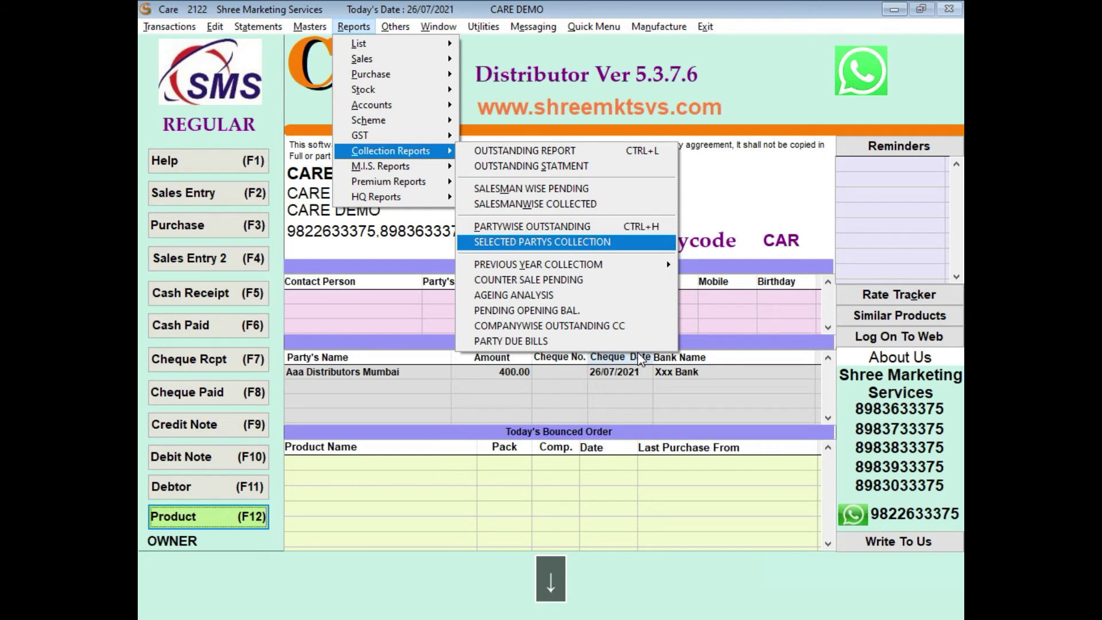
{"action": "key", "text": "Down"}
{"action": "key", "text": "Down"}
{"action": "key", "text": "Down"}
{"action": "key", "text": "Down"}
{"action": "key", "text": "Down"}
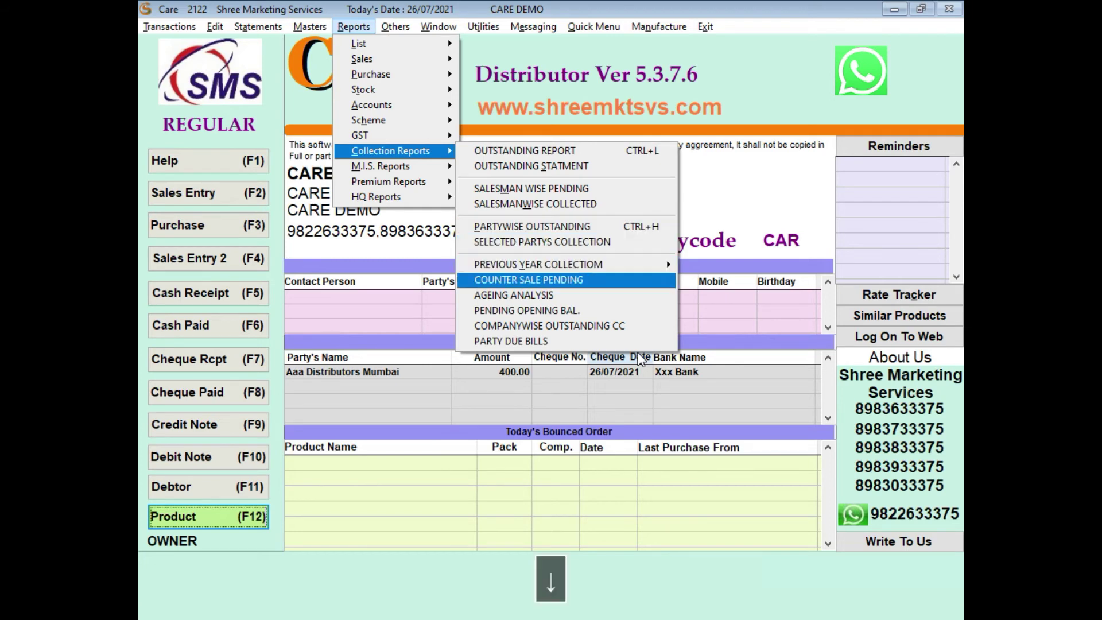
Open the Business at Glance report from the M.I.S. reports, view the figures for 26/07/2021 and close it.
{"action": "key", "text": "Left"}
{"action": "key", "text": "Down"}
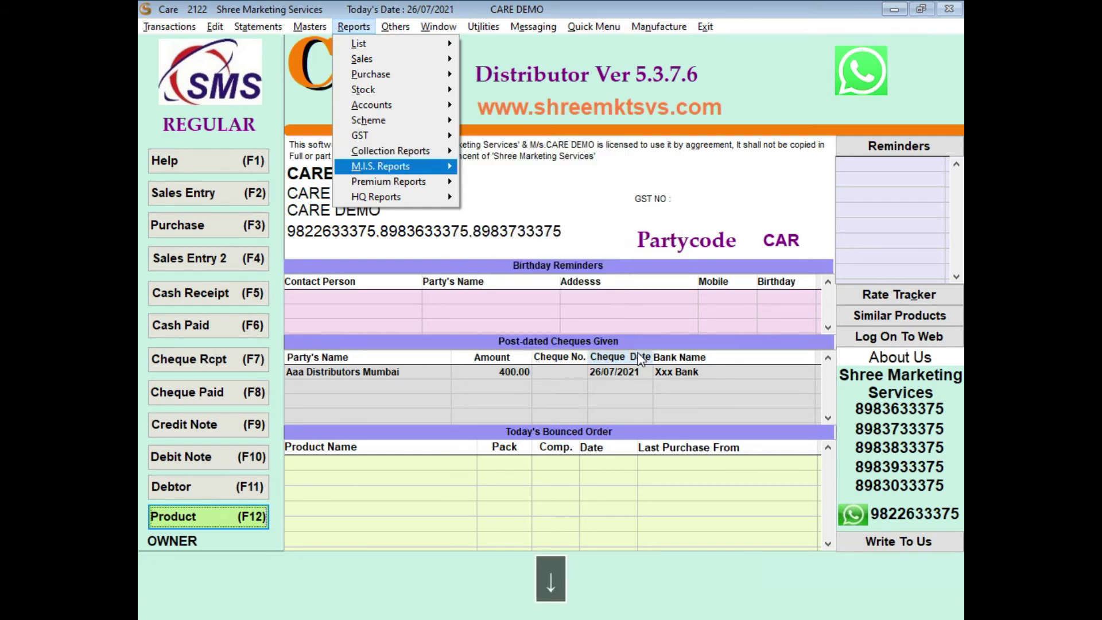
{"action": "key", "text": "Right"}
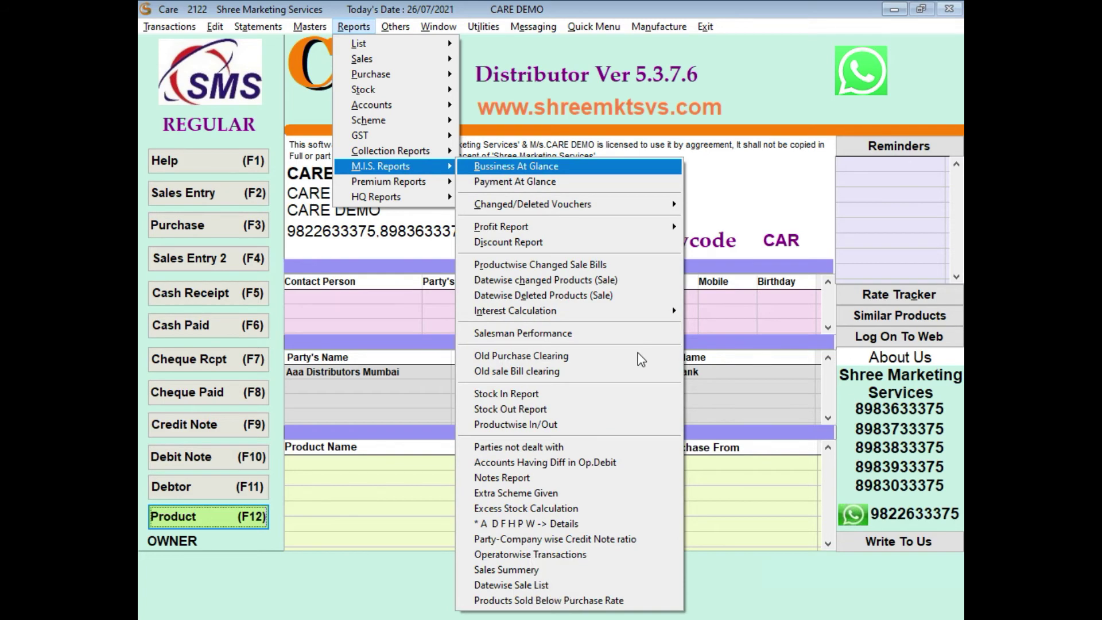
{"action": "key", "text": "Return"}
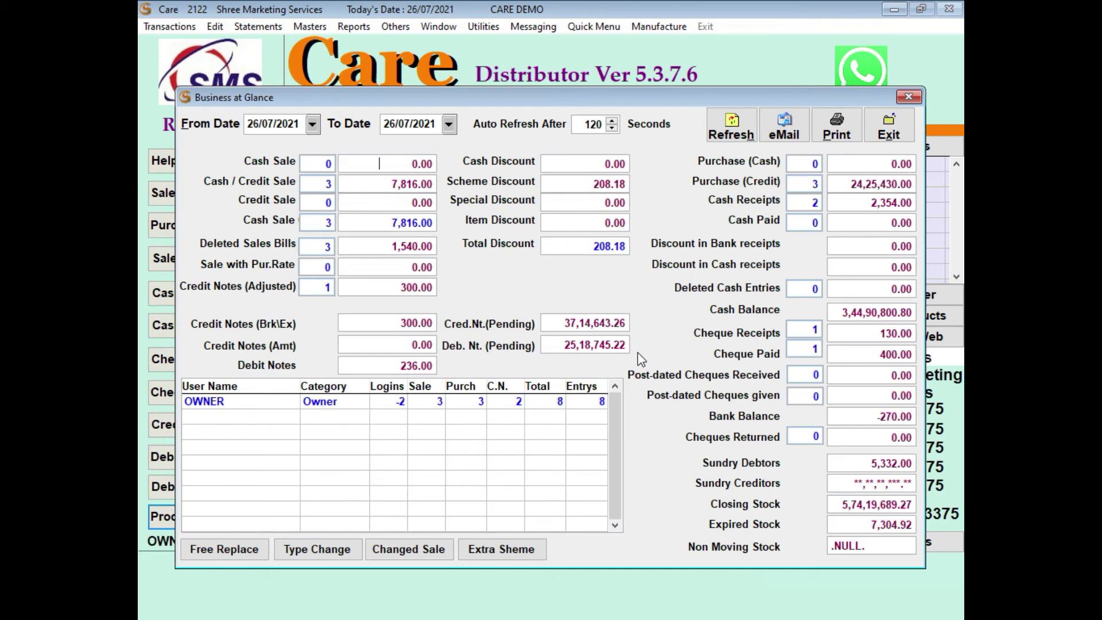
{"action": "key", "text": "Escape"}
Review the M.I.S. reports Payment At Glance, Changed/Deleted Vouchers and Profit Report, including the voucher and profit report variants.
{"action": "key", "text": "alt+r"}
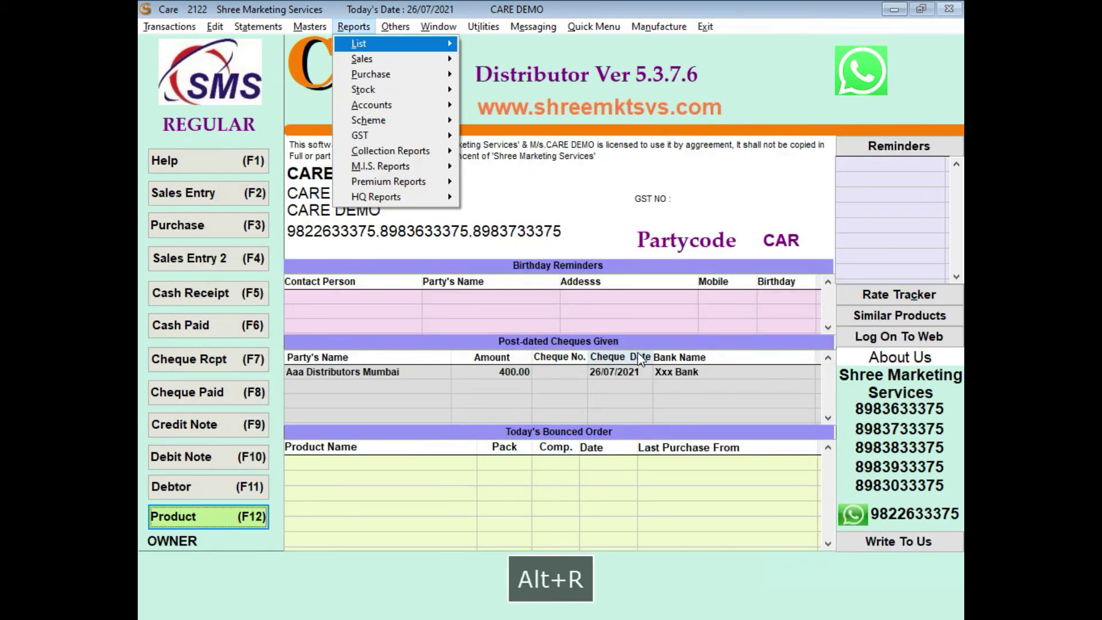
{"action": "key", "text": "Up"}
{"action": "key", "text": "Up"}
{"action": "key", "text": "Up"}
{"action": "key", "text": "Right"}
{"action": "key", "text": "Down"}
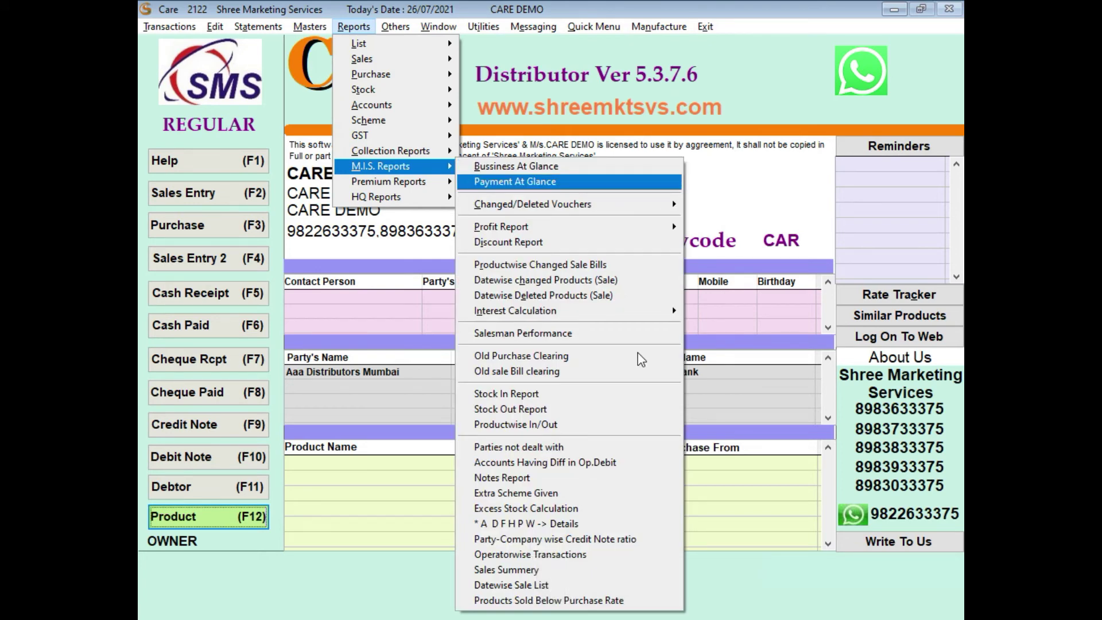
{"action": "key", "text": "Down"}
{"action": "key", "text": "Right"}
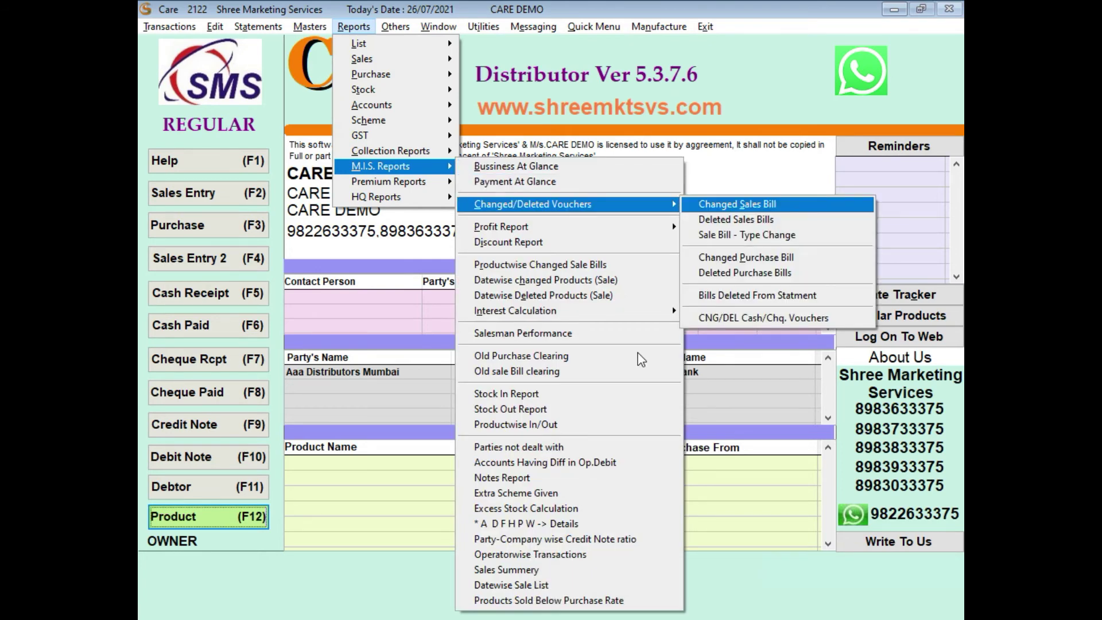
{"action": "key", "text": "Left"}
{"action": "key", "text": "Down"}
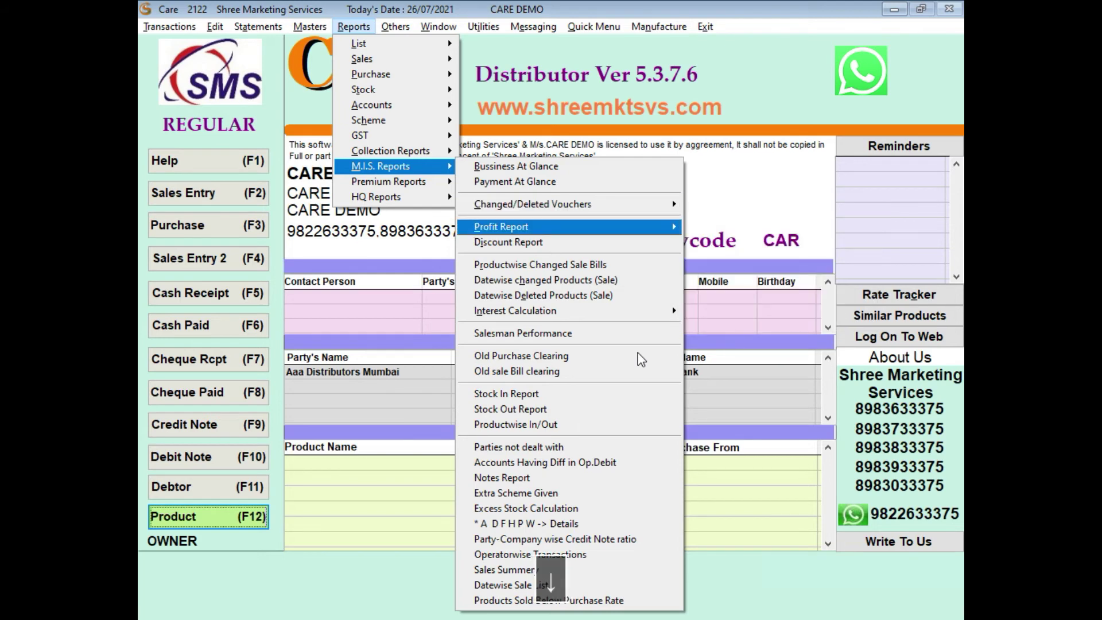
{"action": "key", "text": "Right"}
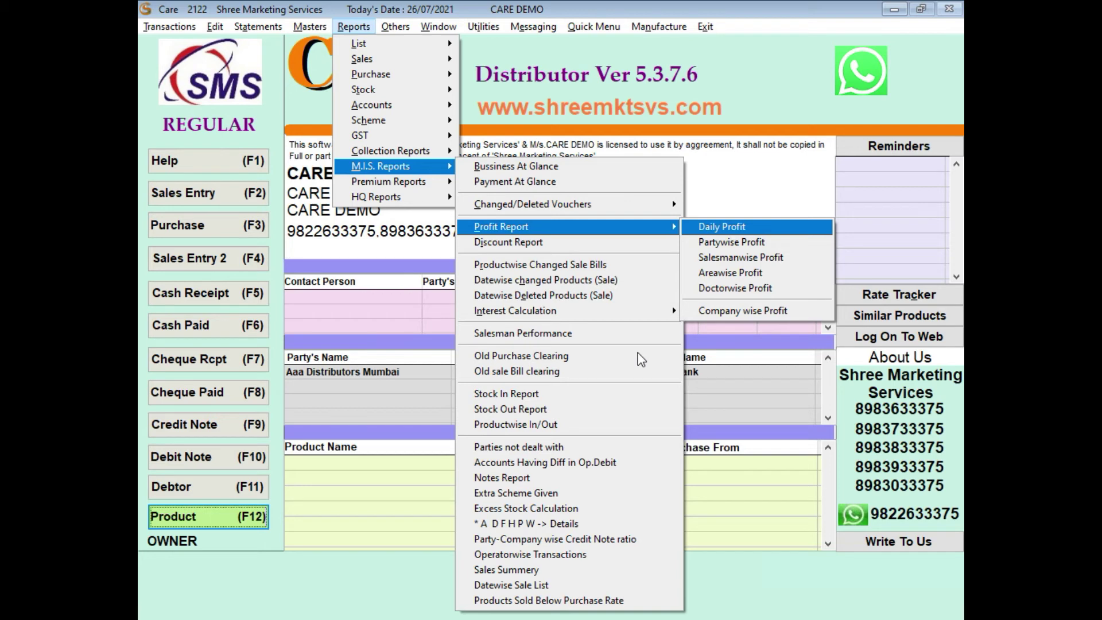
{"action": "key", "text": "Left"}
Review the remaining M.I.S. reports, from Discount Report and Productwise Changed Sale Bills through Interest Calculation to Datewise Sale List.
{"action": "key", "text": "Down"}
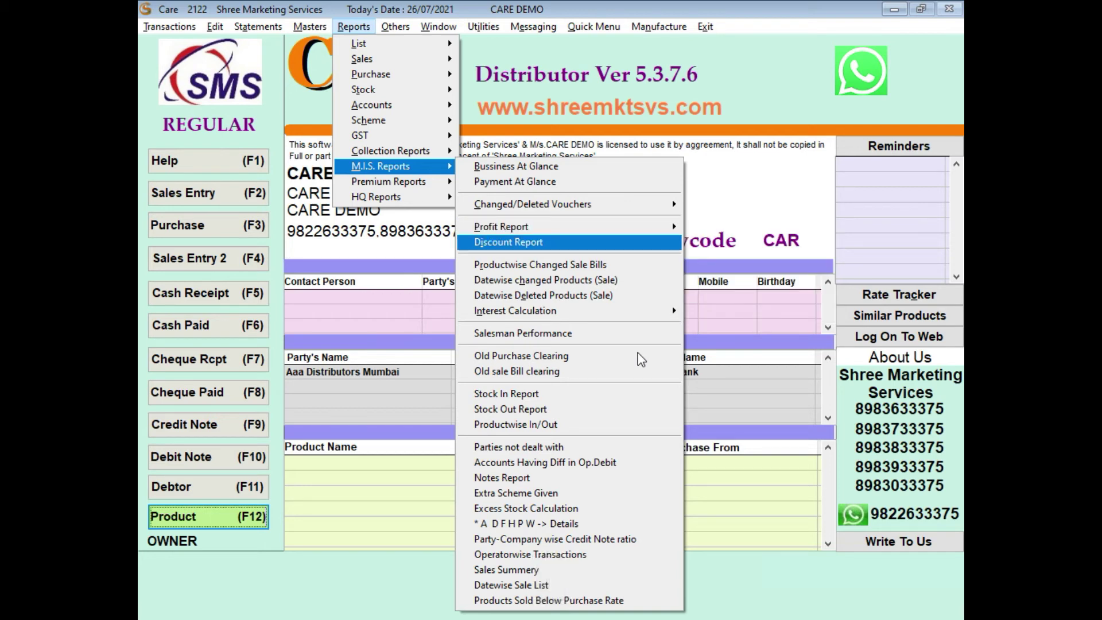
{"action": "key", "text": "Down"}
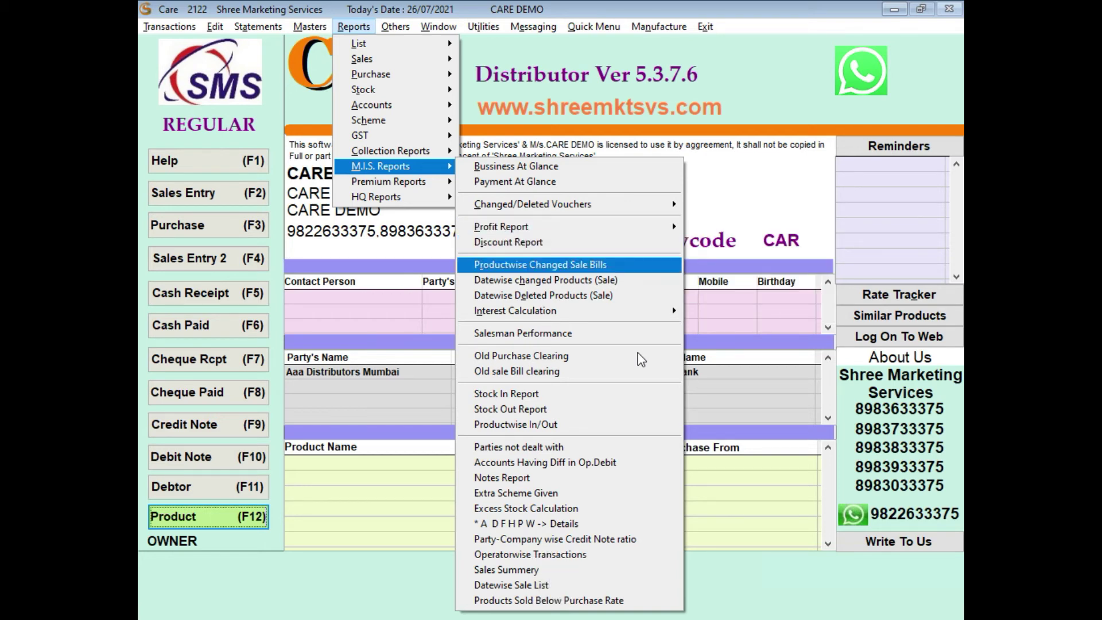
{"action": "key", "text": "Down"}
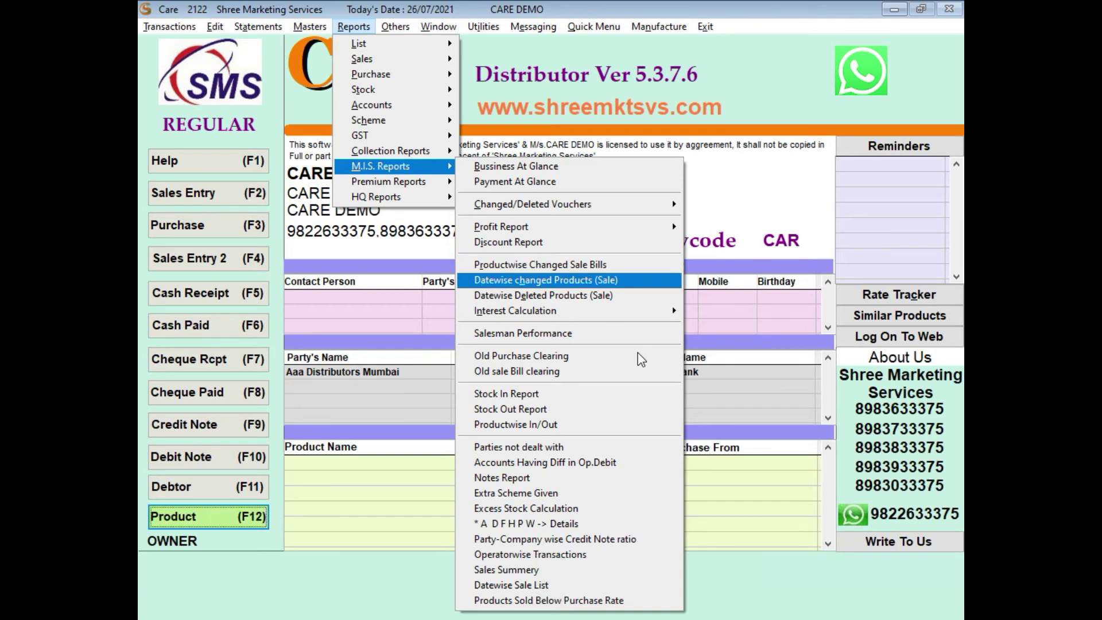
{"action": "key", "text": "Down"}
{"action": "key", "text": "Down"}
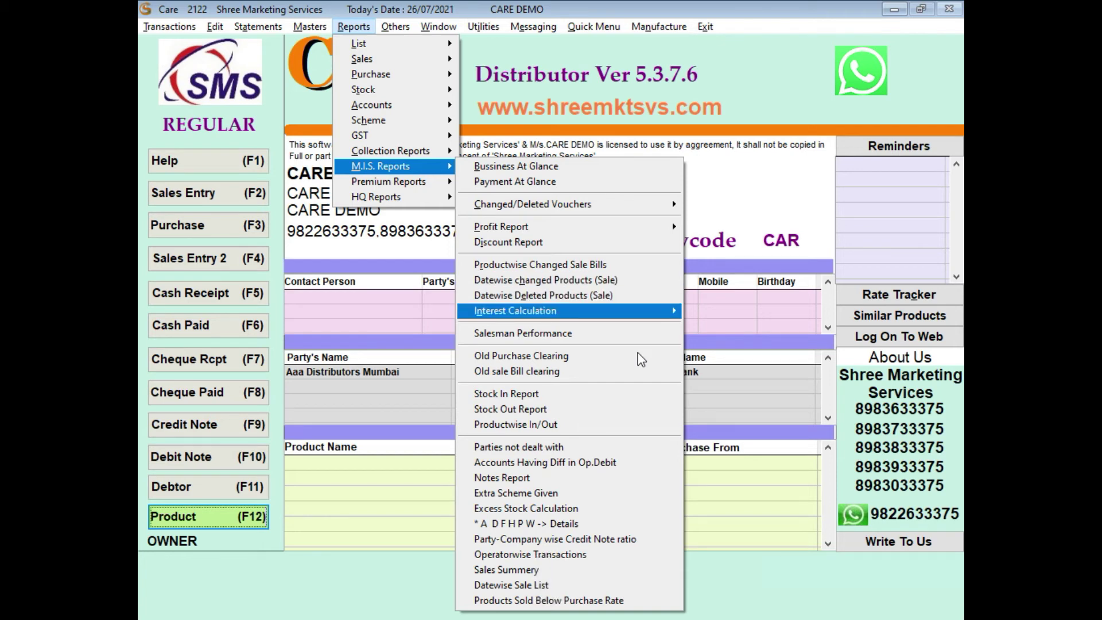
{"action": "key", "text": "Down"}
{"action": "key", "text": "Down"}
{"action": "key", "text": "Down"}
{"action": "key", "text": "Down"}
{"action": "key", "text": "Down"}
{"action": "key", "text": "Down"}
{"action": "key", "text": "Down"}
{"action": "key", "text": "Down"}
{"action": "key", "text": "Down"}
{"action": "key", "text": "Down"}
{"action": "key", "text": "Down"}
{"action": "key", "text": "Down"}
{"action": "key", "text": "Down"}
{"action": "key", "text": "Down"}
{"action": "key", "text": "Down"}
{"action": "key", "text": "Down"}
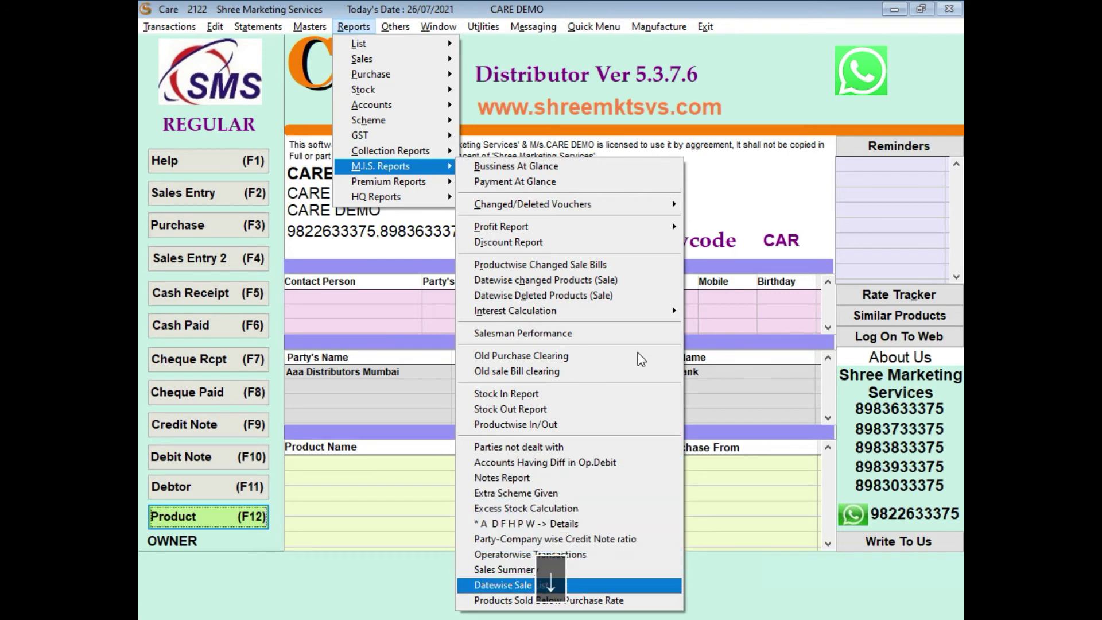
{"action": "key", "text": "Up"}
{"action": "key", "text": "Up"}
{"action": "key", "text": "Up"}
{"action": "key", "text": "Up"}
{"action": "key", "text": "Up"}
{"action": "key", "text": "Up"}
{"action": "key", "text": "Up"}
{"action": "key", "text": "Up"}
{"action": "key", "text": "Up"}
{"action": "key", "text": "Up"}
{"action": "key", "text": "Up"}
{"action": "key", "text": "Up"}
{"action": "key", "text": "Up"}
{"action": "key", "text": "Up"}
{"action": "key", "text": "Up"}
{"action": "key", "text": "Up"}
{"action": "key", "text": "Up"}
{"action": "key", "text": "Up"}
{"action": "key", "text": "Up"}
{"action": "key", "text": "Up"}
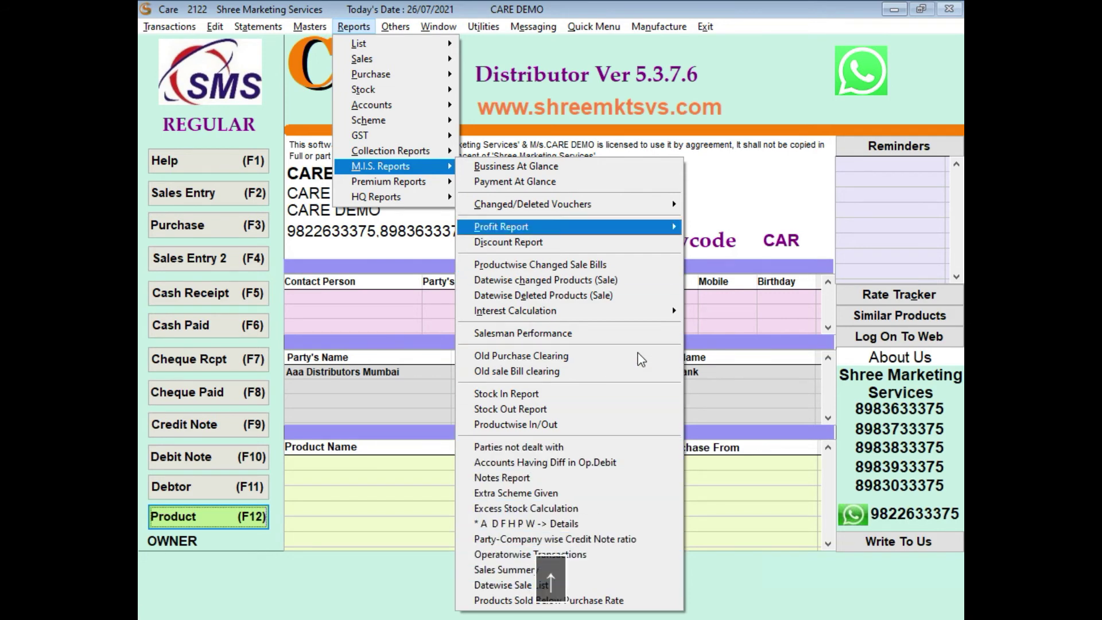
{"action": "key", "text": "Left"}
Examine the Delivery Note, Quotation, Purchase Order, Company wise shortage, Manual Purchase Order and Shrot List From To entries under Others.
{"action": "key", "text": "Right"}
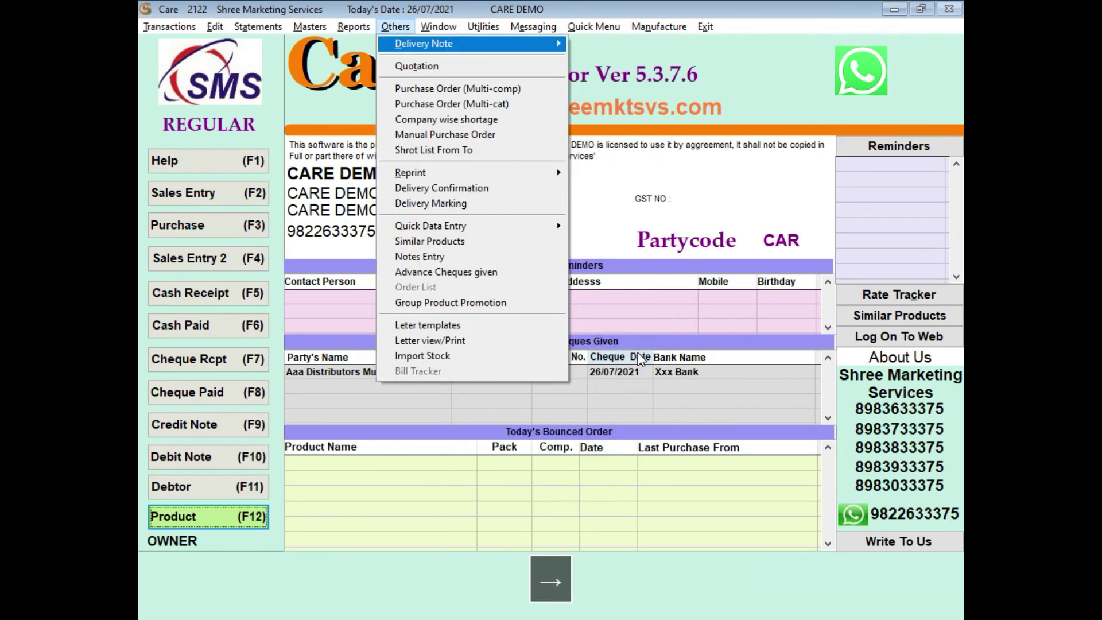
{"action": "key", "text": "Right"}
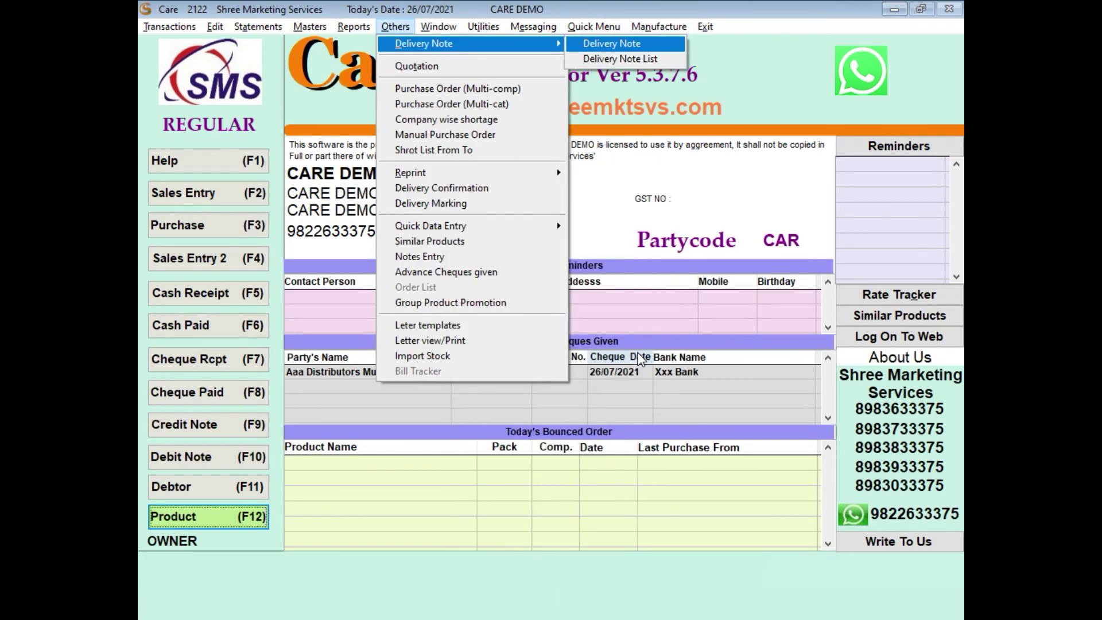
{"action": "key", "text": "Left"}
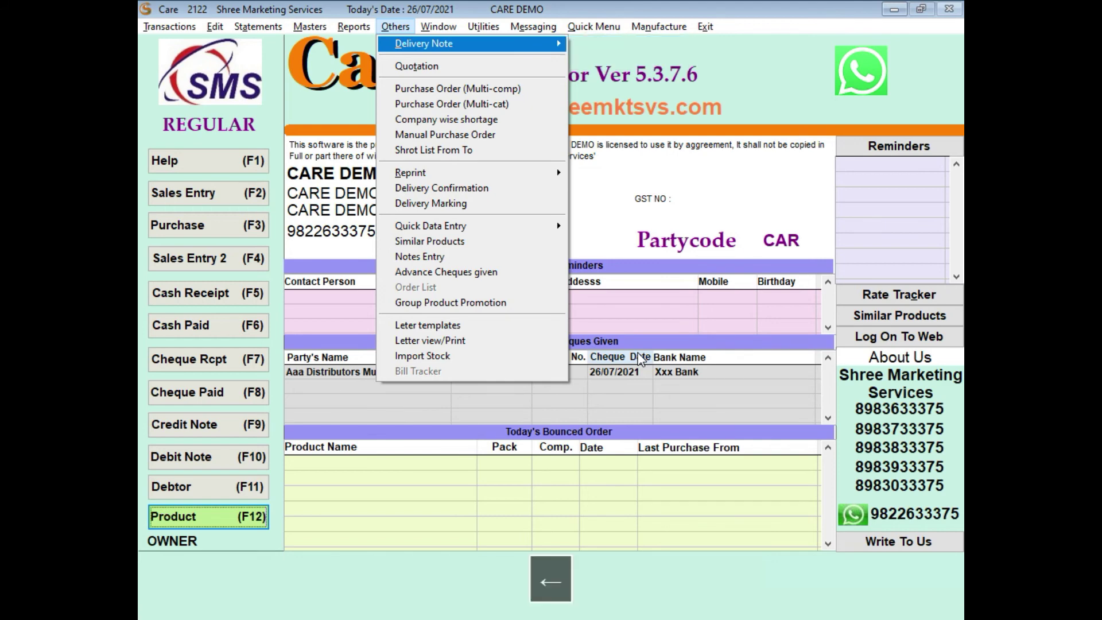
{"action": "key", "text": "Down"}
{"action": "key", "text": "Down"}
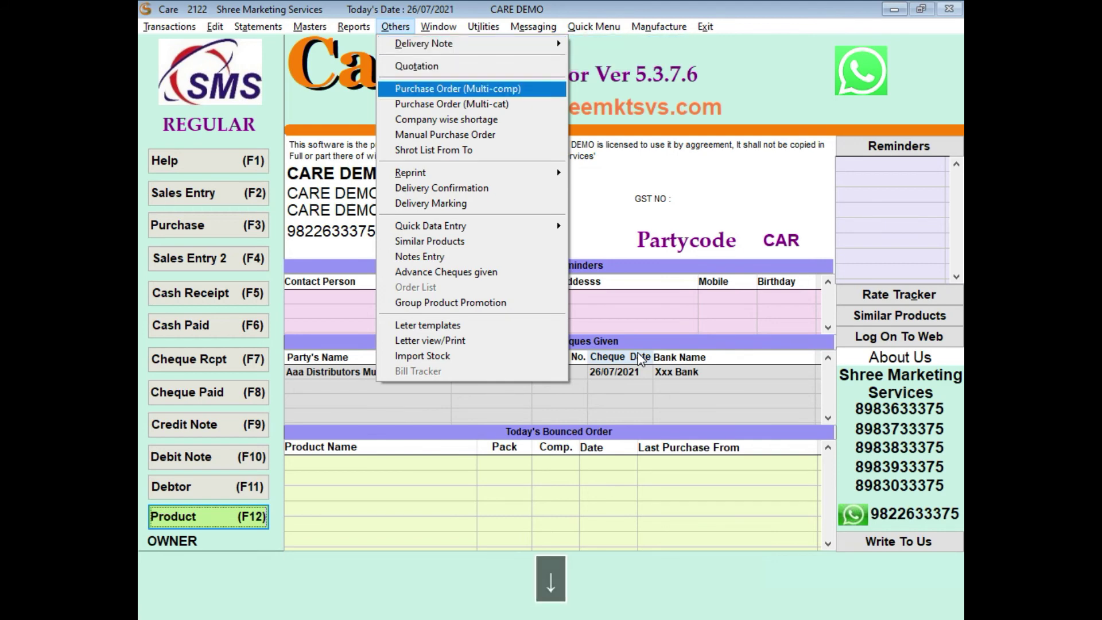
{"action": "key", "text": "Down"}
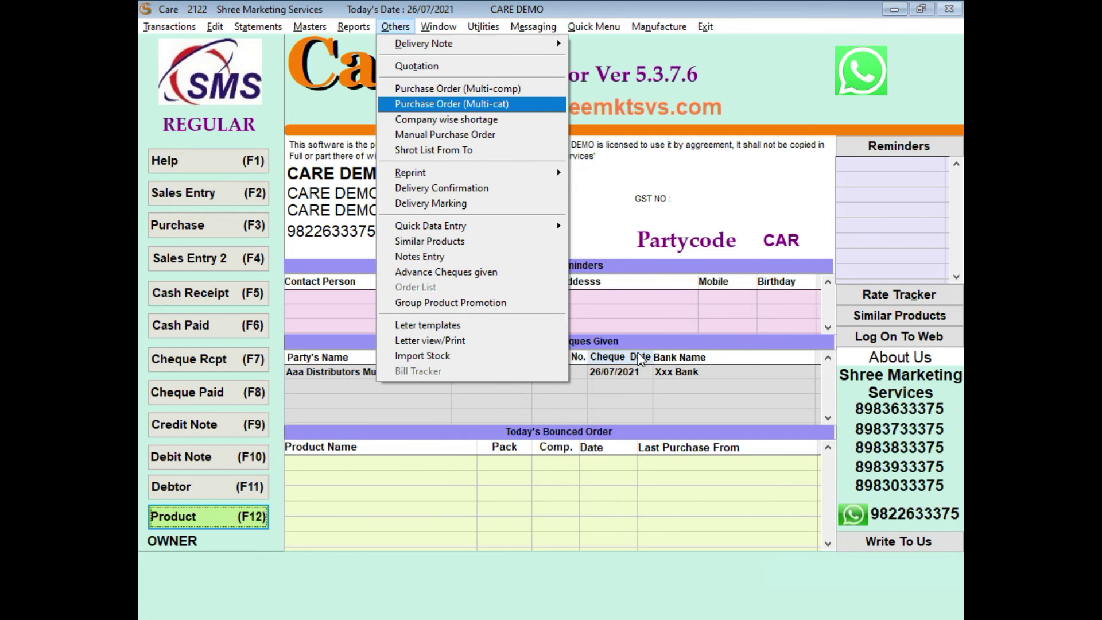
{"action": "key", "text": "Down"}
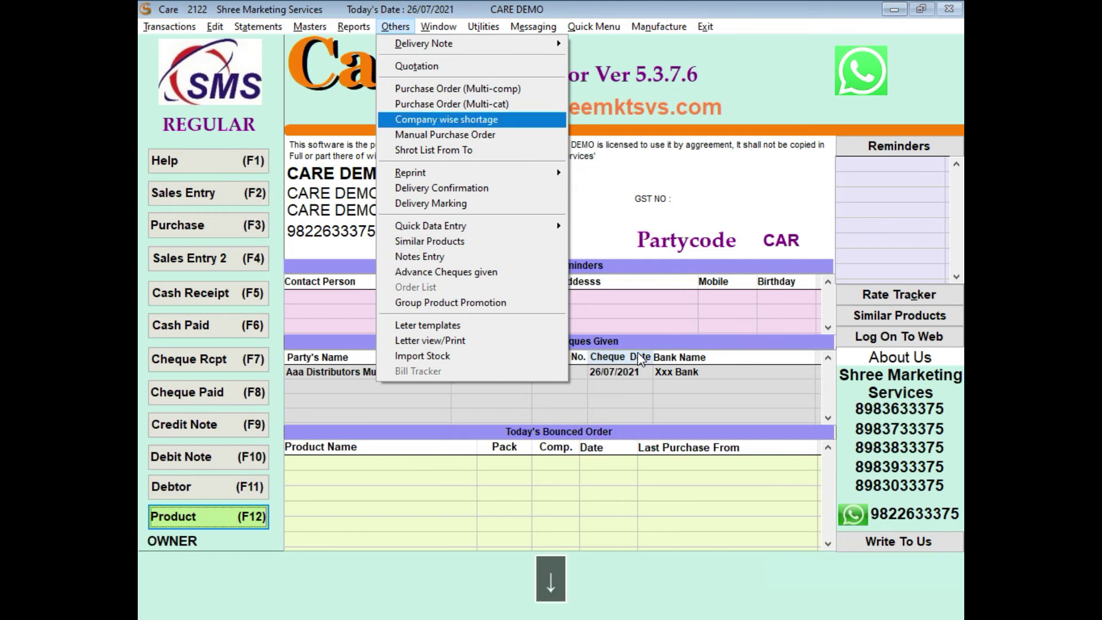
{"action": "key", "text": "Up"}
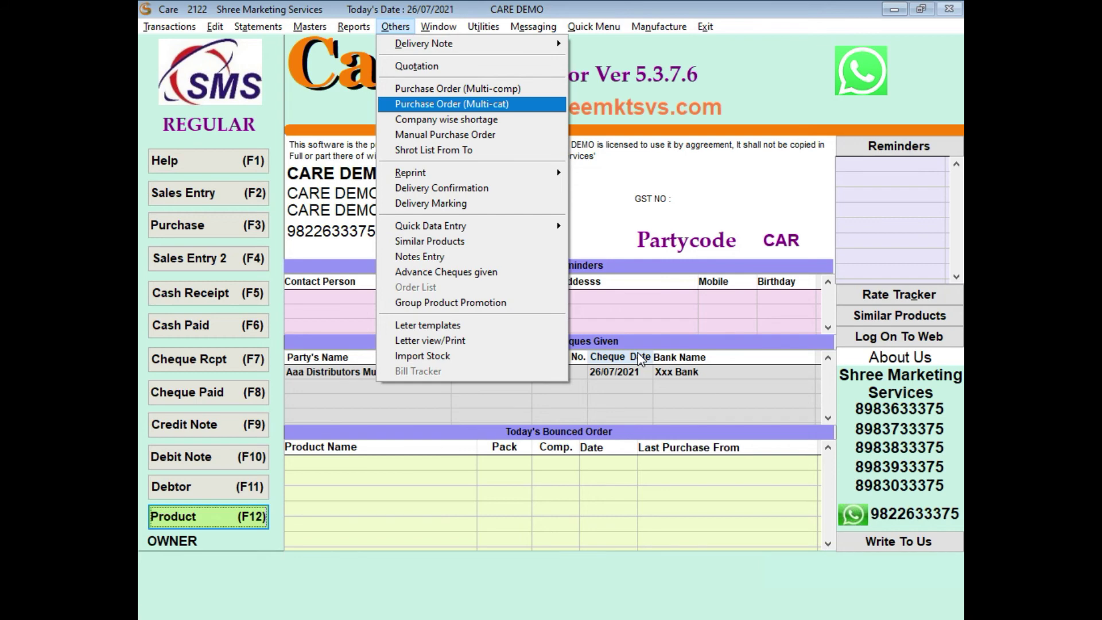
{"action": "key", "text": "Down"}
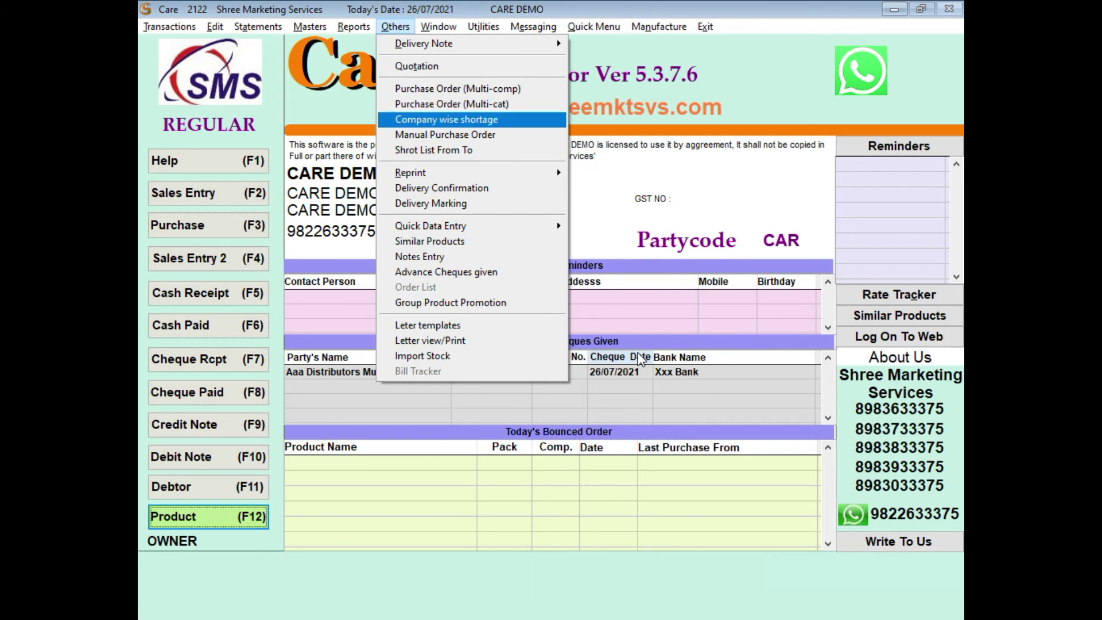
{"action": "key", "text": "Down"}
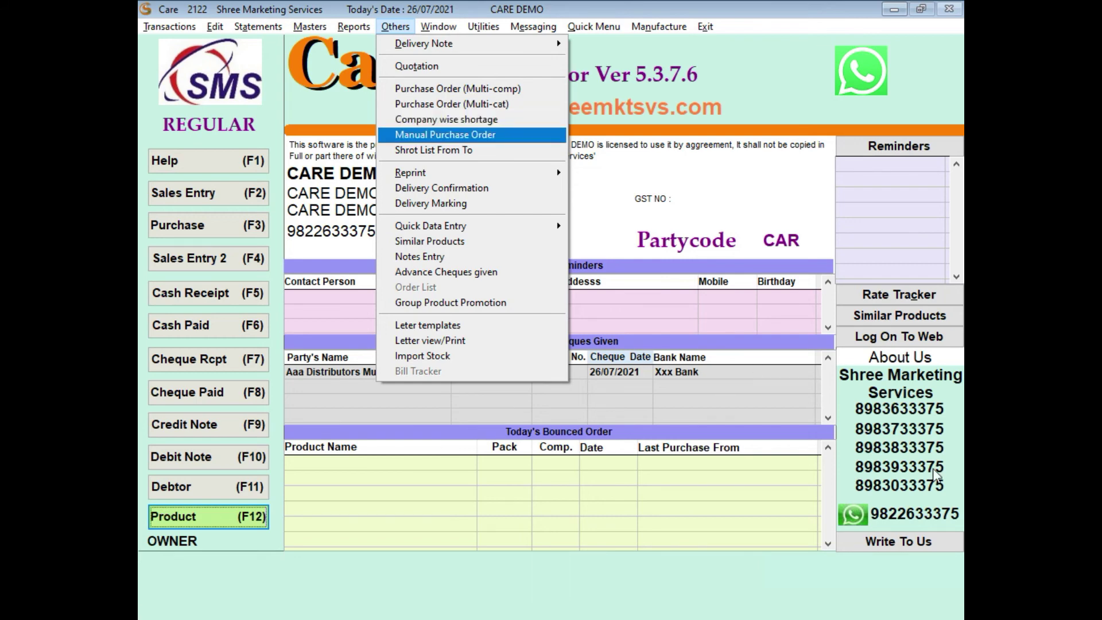
{"action": "key", "text": "Down"}
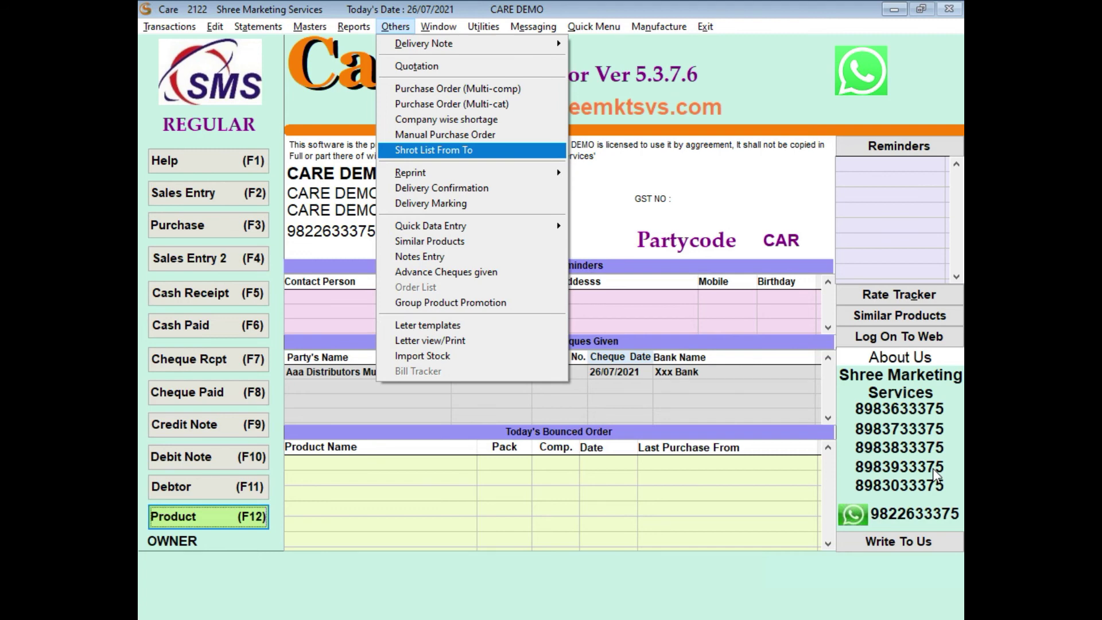
Examine the Reprint options from Claim Bill to Barcode Label, plus Delivery Confirmation and Delivery Marking.
{"action": "key", "text": "Down"}
{"action": "key", "text": "Right"}
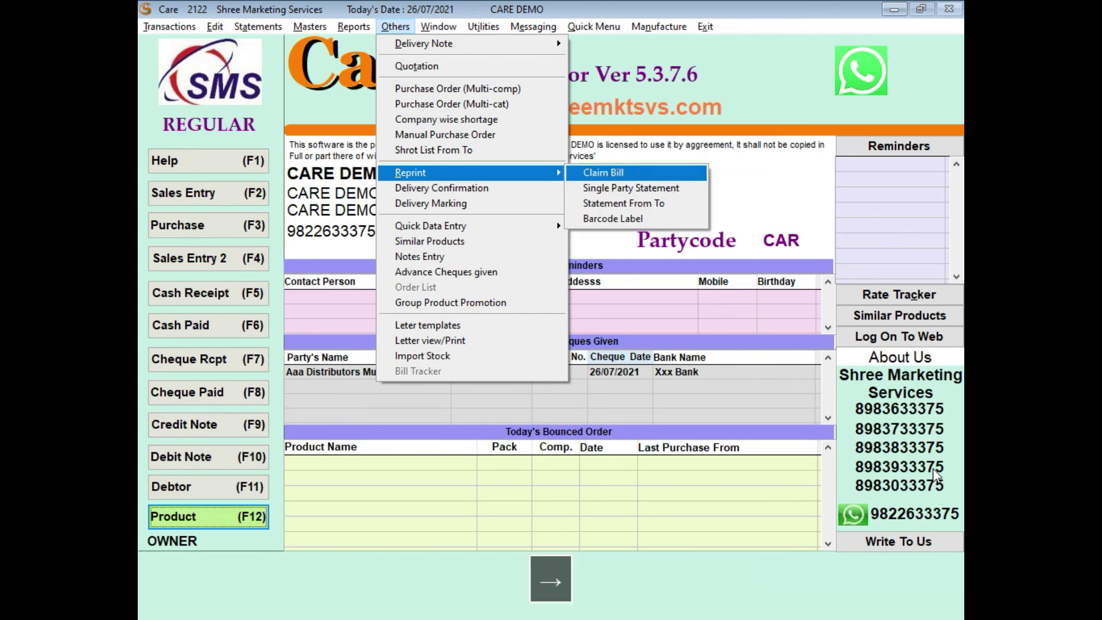
{"action": "key", "text": "Down"}
{"action": "key", "text": "Down"}
{"action": "key", "text": "Down"}
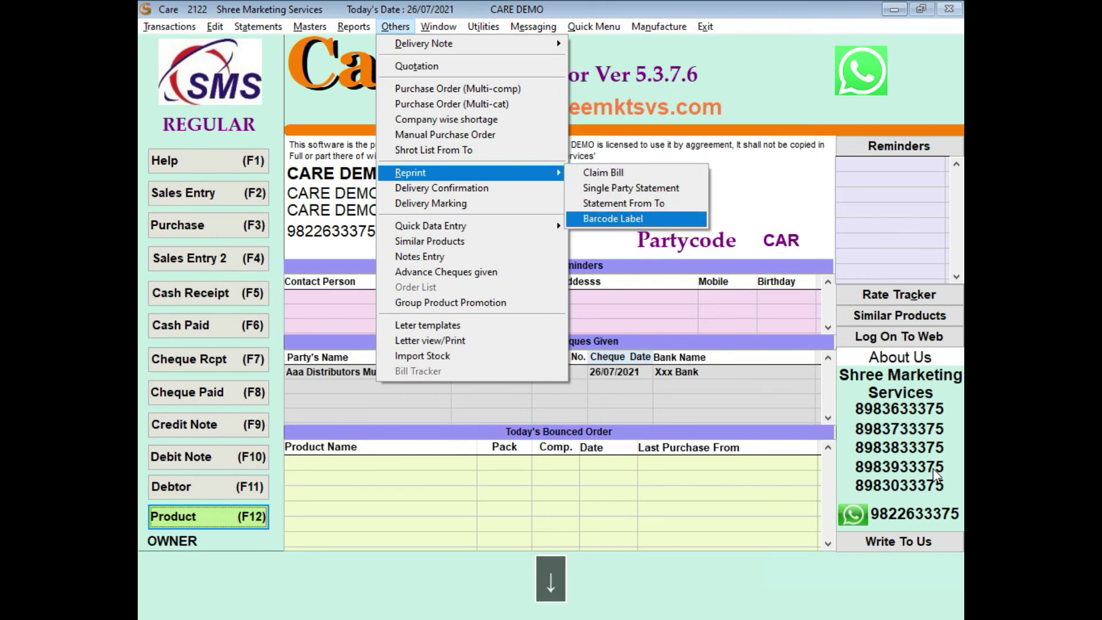
{"action": "key", "text": "Left"}
{"action": "key", "text": "Down"}
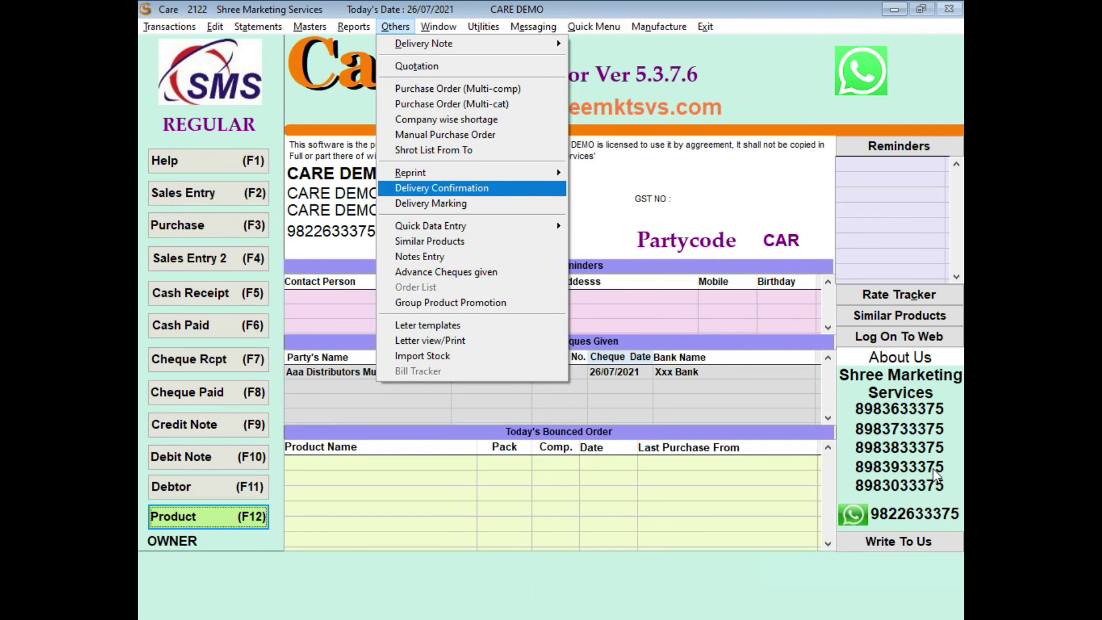
{"action": "key", "text": "Down"}
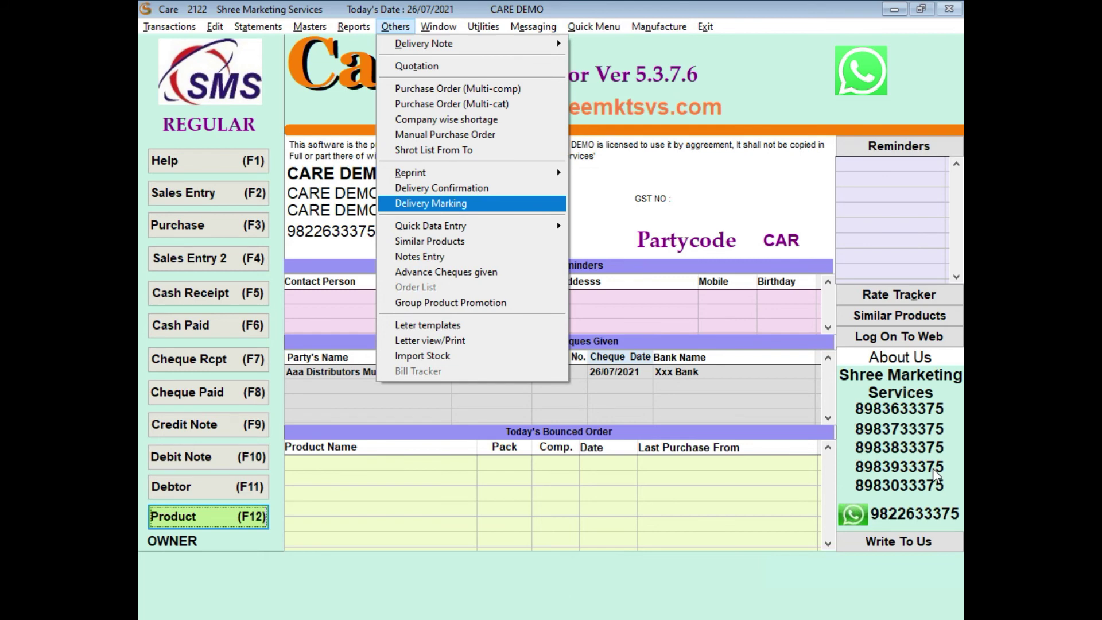
Review the remaining Others entries, from Quick Data Entry and Notes Entry through Group Product Promotion and Leter templates to Bill Tracker.
{"action": "key", "text": "Down"}
{"action": "key", "text": "Down"}
{"action": "key", "text": "Down"}
{"action": "key", "text": "Down"}
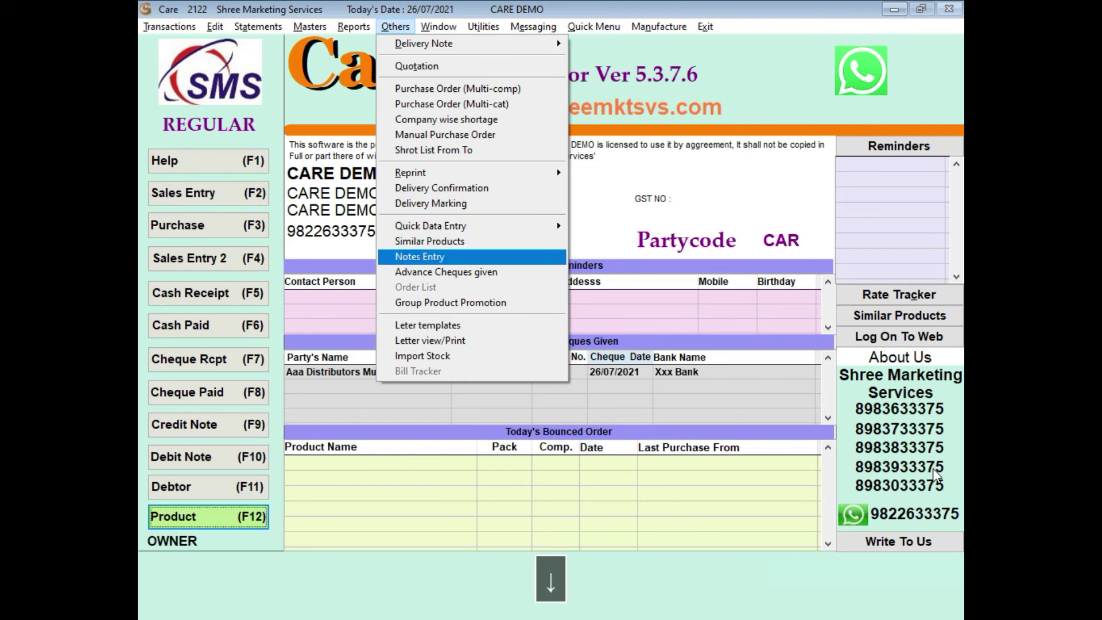
{"action": "key", "text": "Up"}
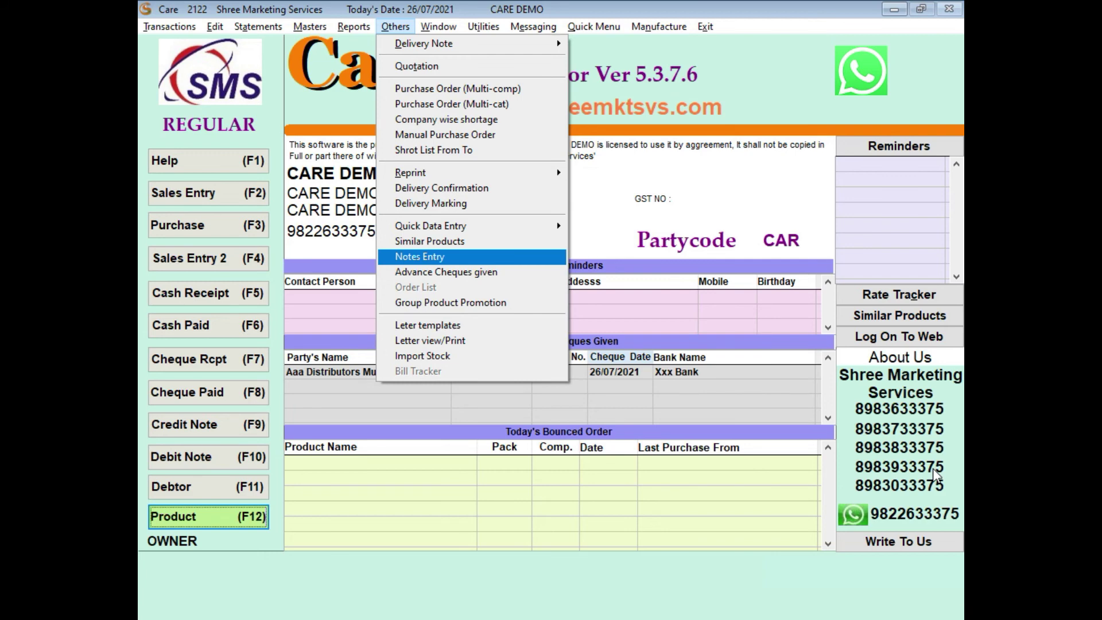
{"action": "key", "text": "Down"}
{"action": "key", "text": "Down"}
{"action": "key", "text": "Down"}
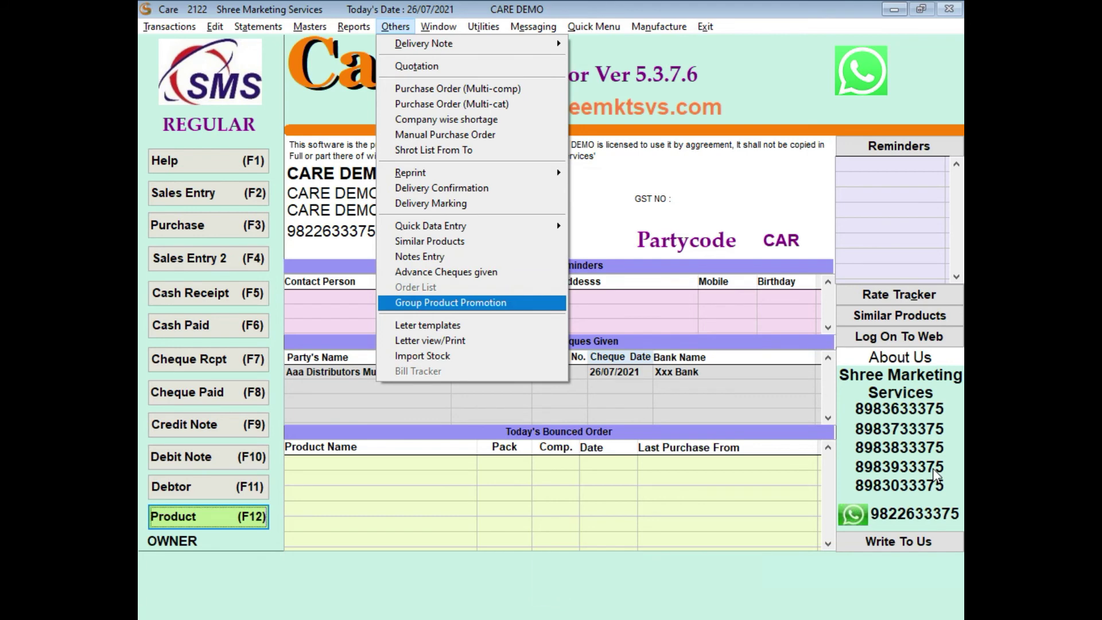
{"action": "key", "text": "Down"}
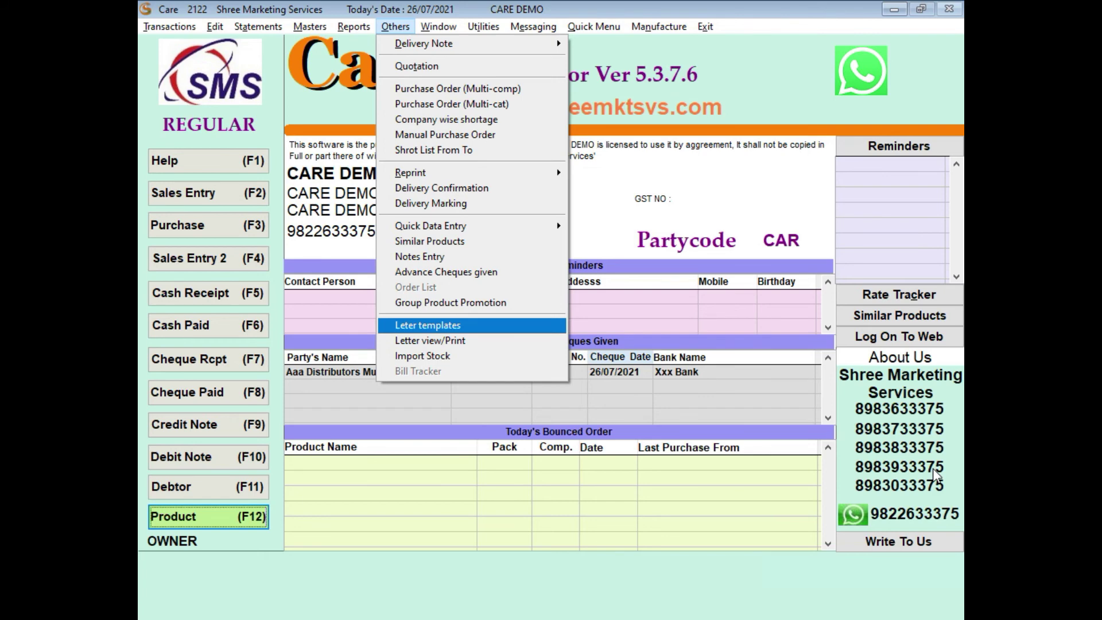
{"action": "key", "text": "Down"}
{"action": "key", "text": "Down"}
{"action": "key", "text": "Down"}
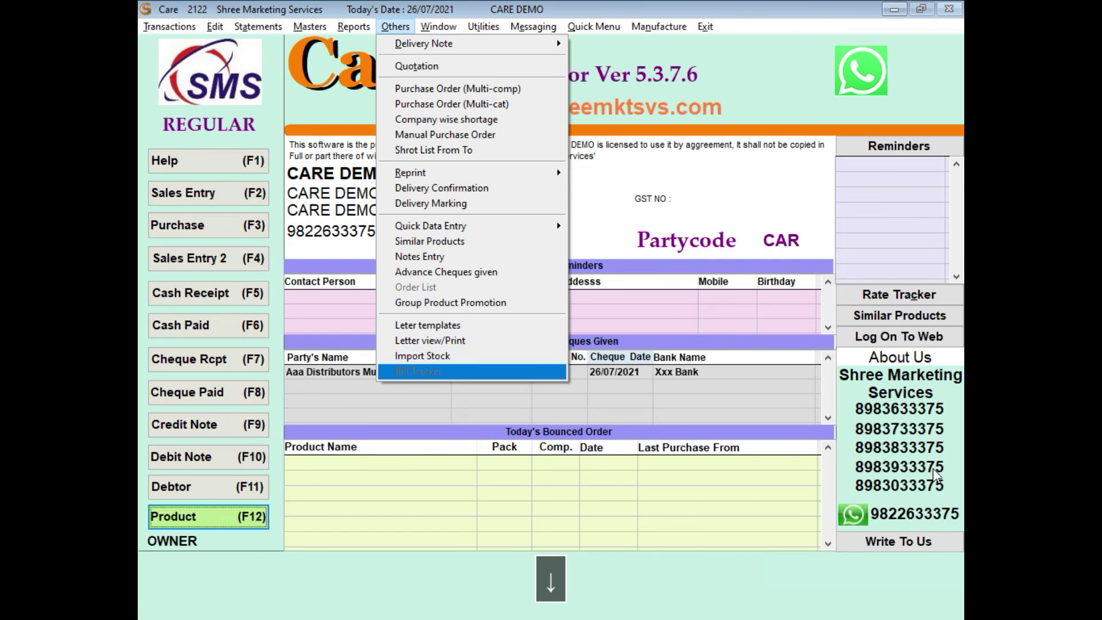
Open Settings from the Utilities and view the Purchase and Sales options.
{"action": "key", "text": "Right"}
{"action": "key", "text": "Right"}
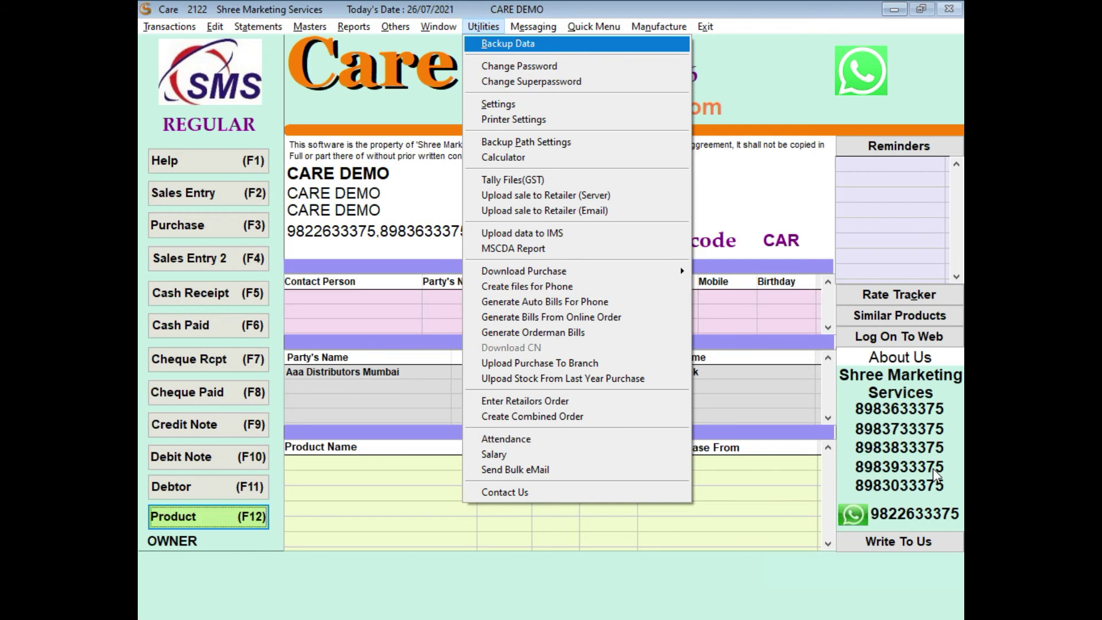
{"action": "key", "text": "Down"}
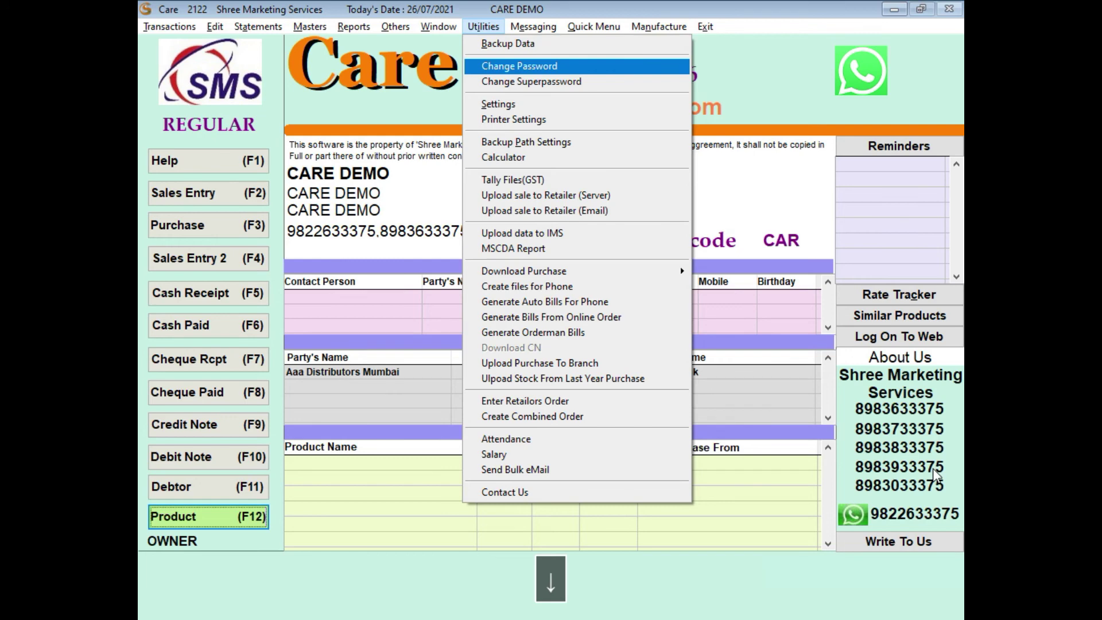
{"action": "key", "text": "Down"}
{"action": "key", "text": "Down"}
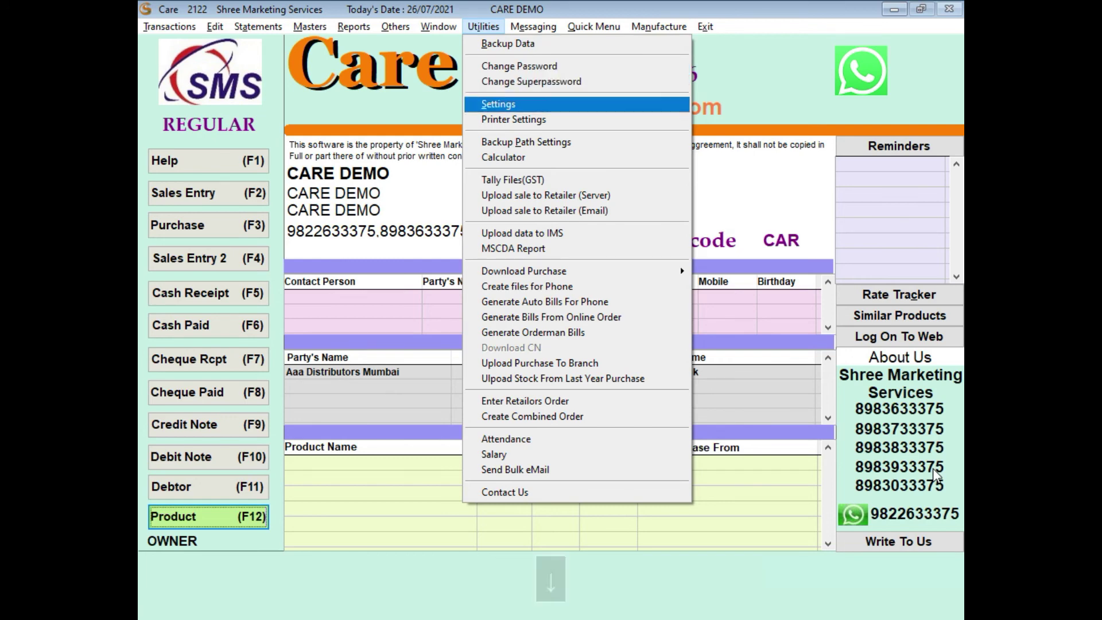
{"action": "key", "text": "Return"}
{"action": "key", "text": "Right"}
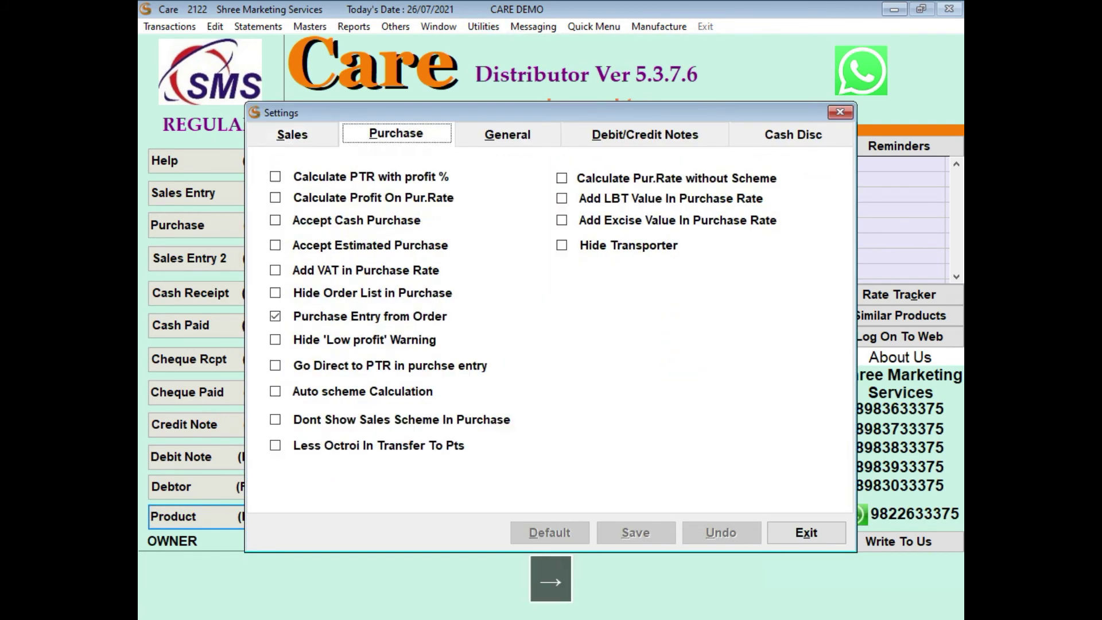
{"action": "key", "text": "Left"}
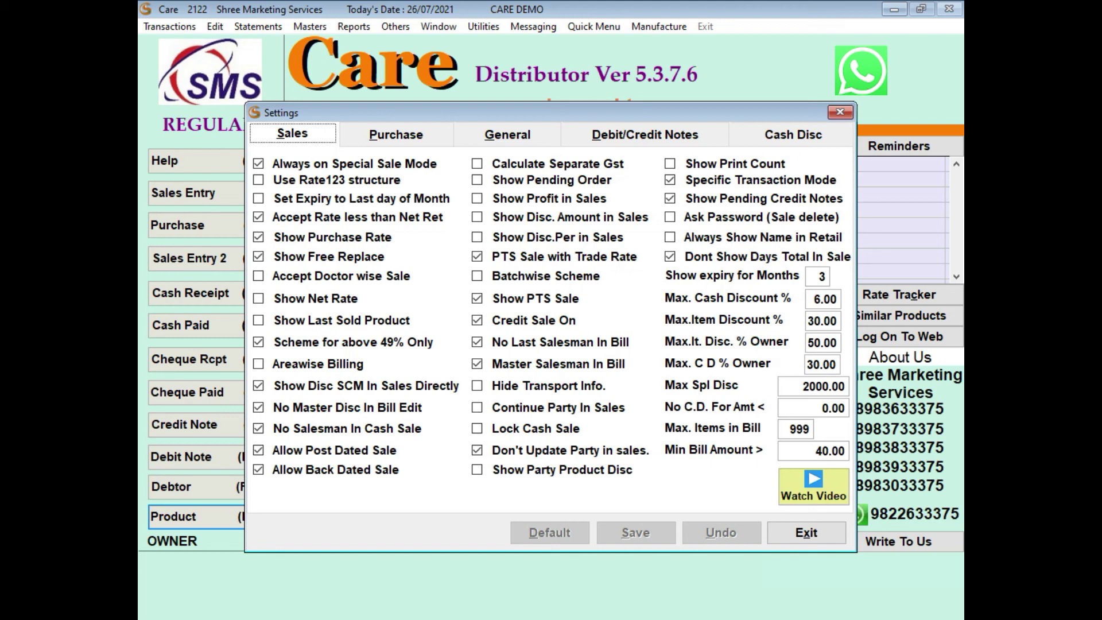
Close the Settings and examine the Utilities entries from Printer Settings and Backup Path Settings to Calculator and Tally Files(GST).
{"action": "left_click", "coordinate": [807, 534]}
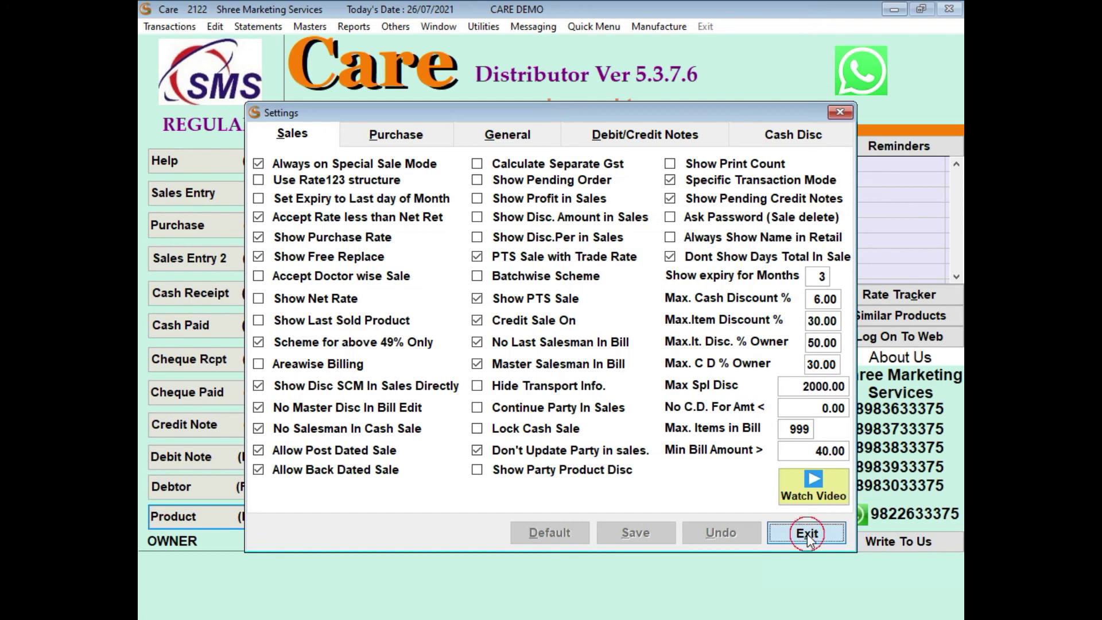
{"action": "key", "text": "alt+i"}
{"action": "key", "text": "Down"}
{"action": "key", "text": "Down"}
{"action": "key", "text": "Down"}
{"action": "key", "text": "Down"}
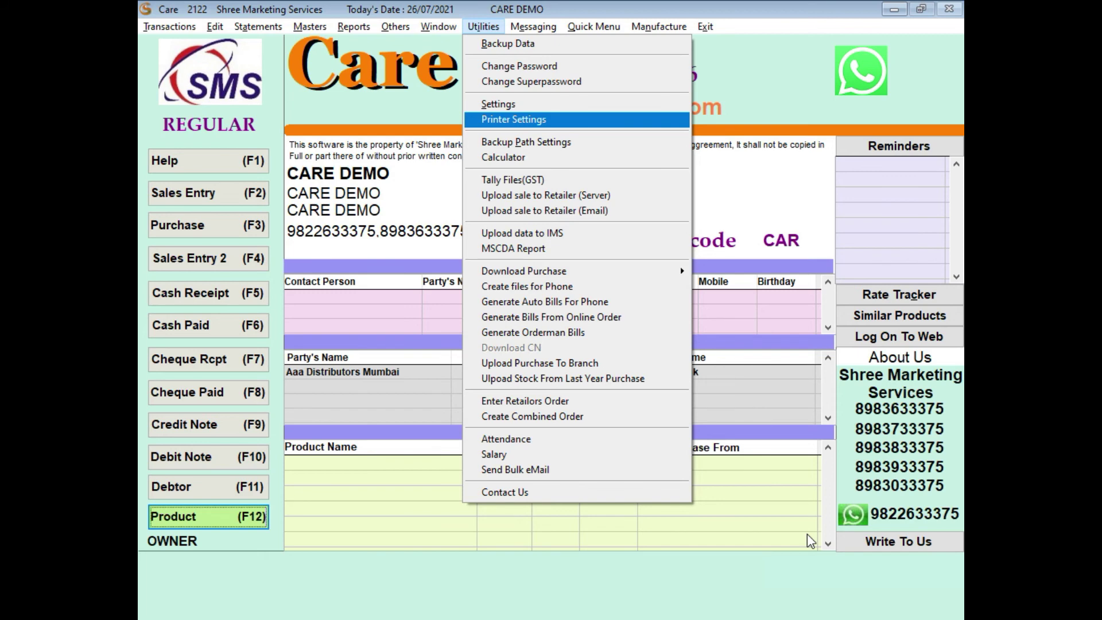
{"action": "key", "text": "Down"}
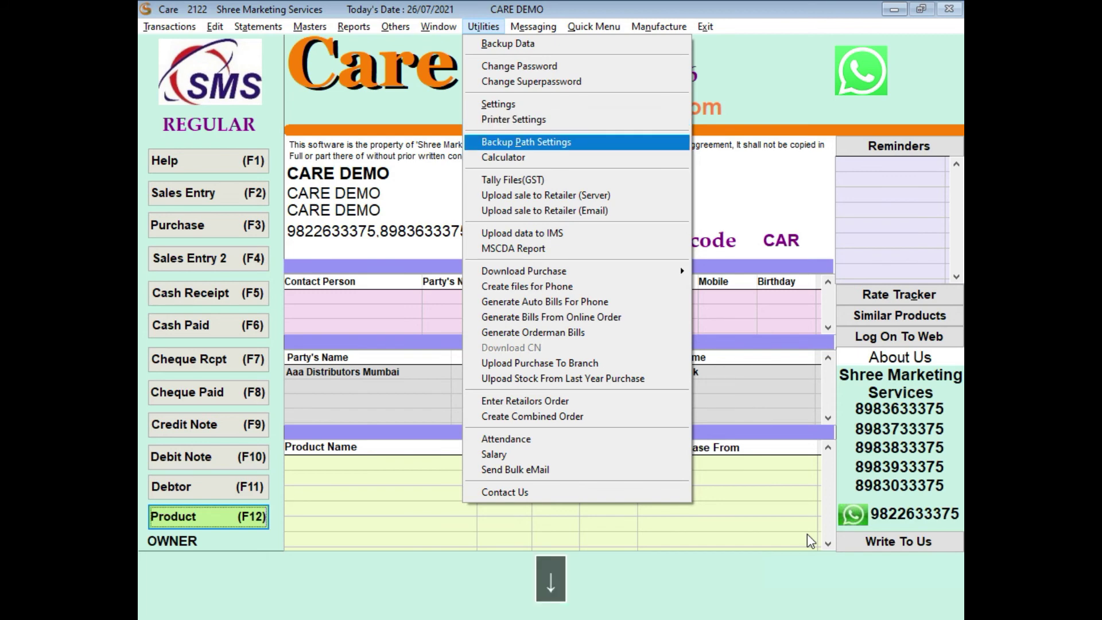
{"action": "key", "text": "Down"}
{"action": "key", "text": "Down"}
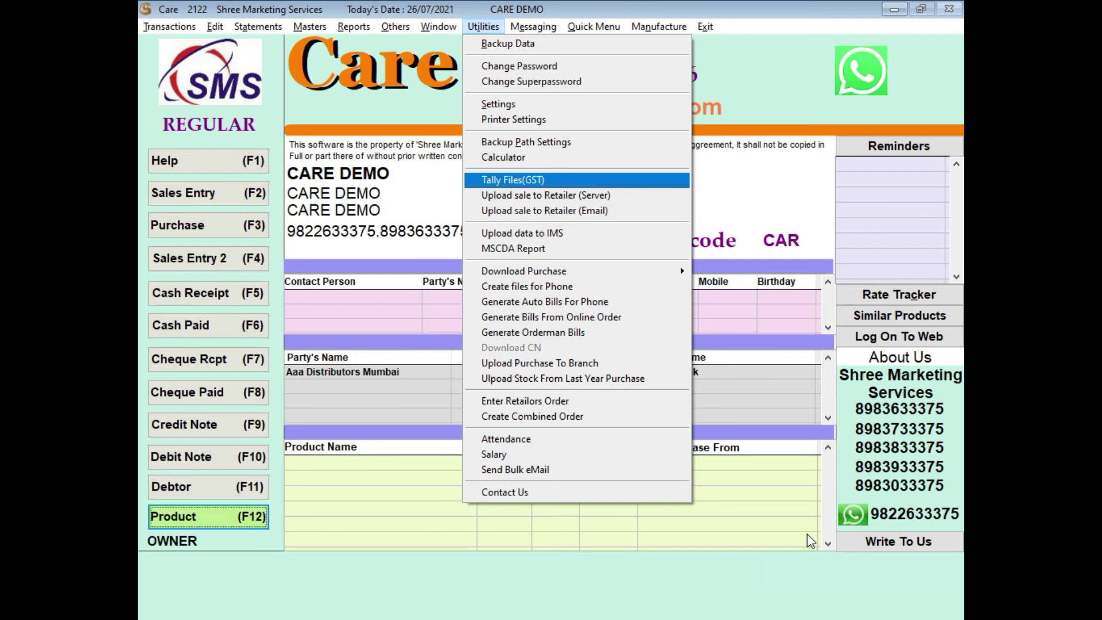
Review the Utilities entries for uploading sale to Retailer by Server and Email, Upload data to IMS and MSCDA Report.
{"action": "key", "text": "Down"}
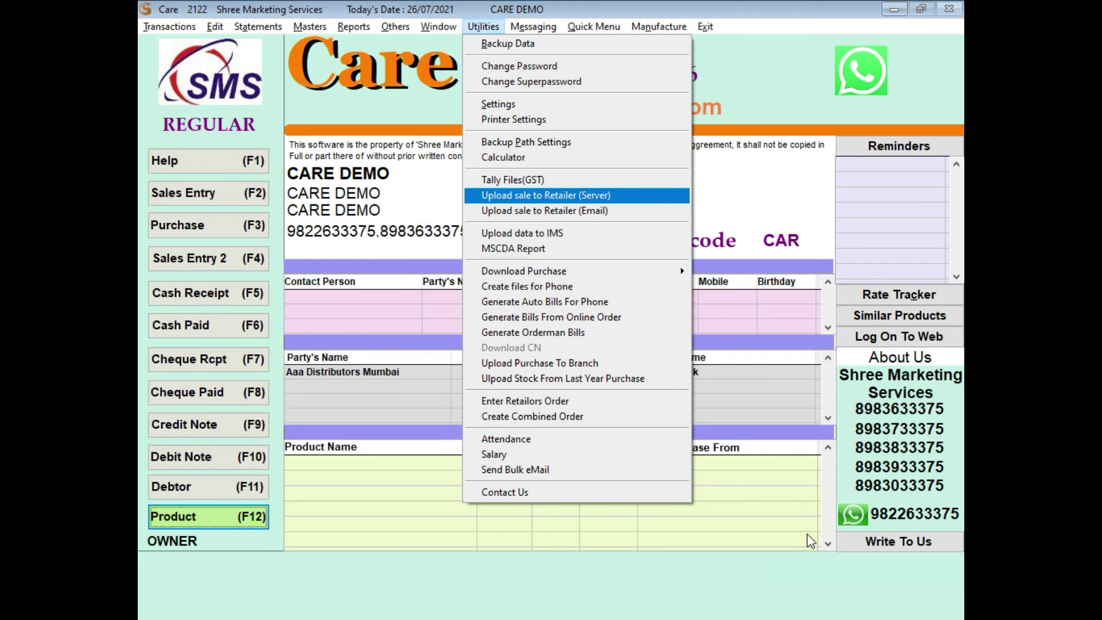
{"action": "key", "text": "Down"}
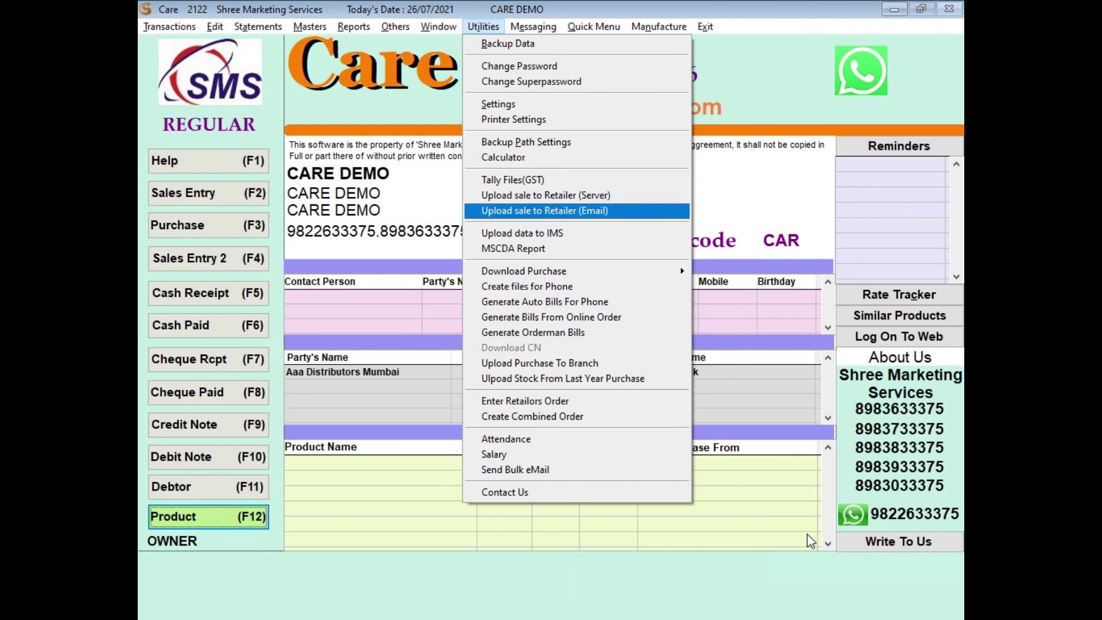
{"action": "key", "text": "Down"}
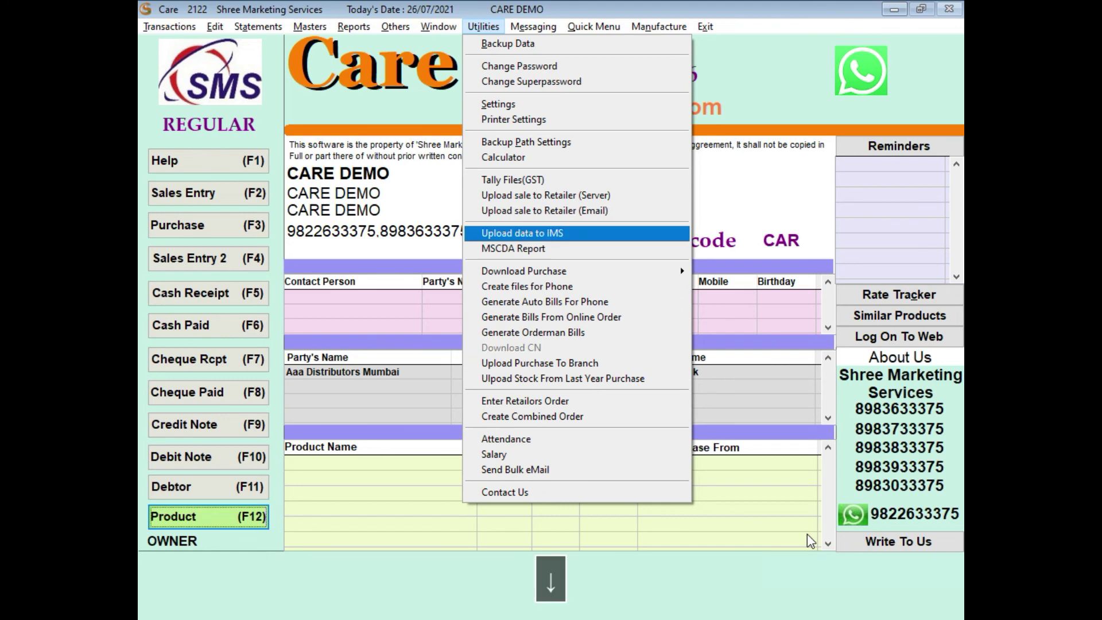
{"action": "key", "text": "Down"}
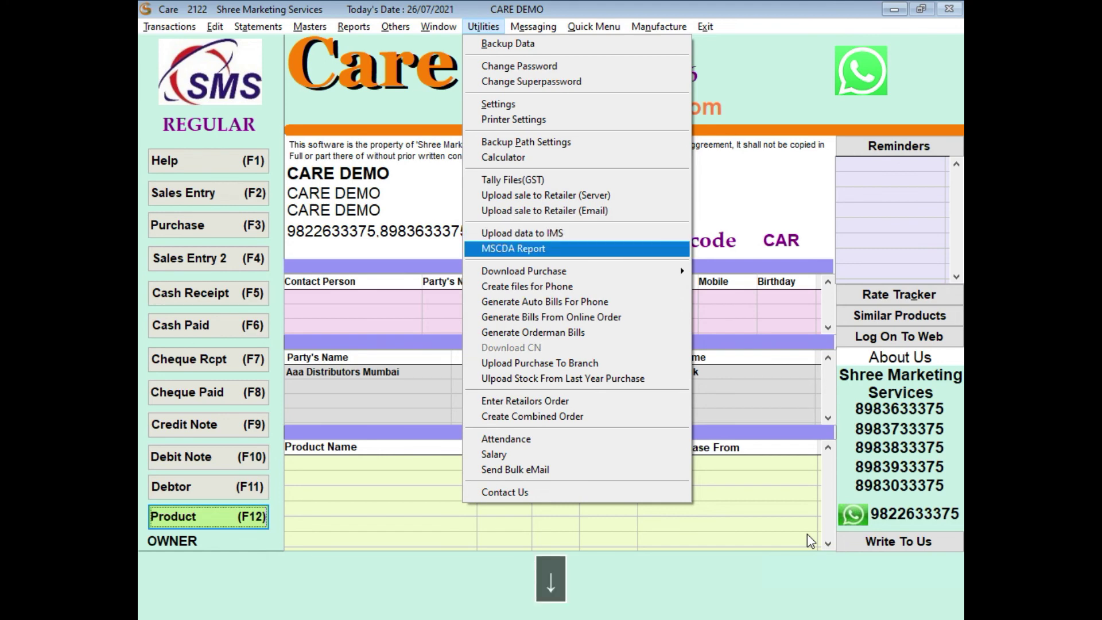
Examine the Download Purchase formats in Utilities, from 'Care' Format and Ipca Format through to Mv Format and Reliable.
{"action": "key", "text": "Down"}
{"action": "key", "text": "Right"}
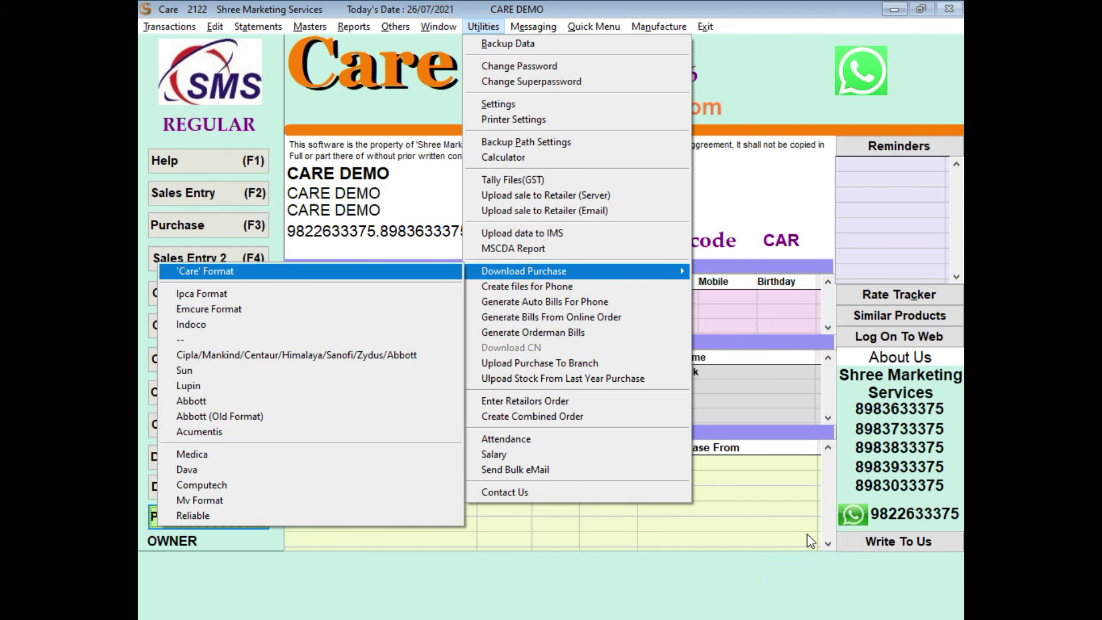
{"action": "key", "text": "Down"}
{"action": "key", "text": "Down"}
{"action": "key", "text": "Down"}
{"action": "key", "text": "Down"}
{"action": "key", "text": "Down"}
{"action": "key", "text": "Down"}
{"action": "key", "text": "Down"}
{"action": "key", "text": "Down"}
{"action": "key", "text": "Down"}
{"action": "key", "text": "Down"}
{"action": "key", "text": "Down"}
{"action": "key", "text": "Down"}
{"action": "key", "text": "Down"}
{"action": "key", "text": "Down"}
{"action": "key", "text": "Down"}
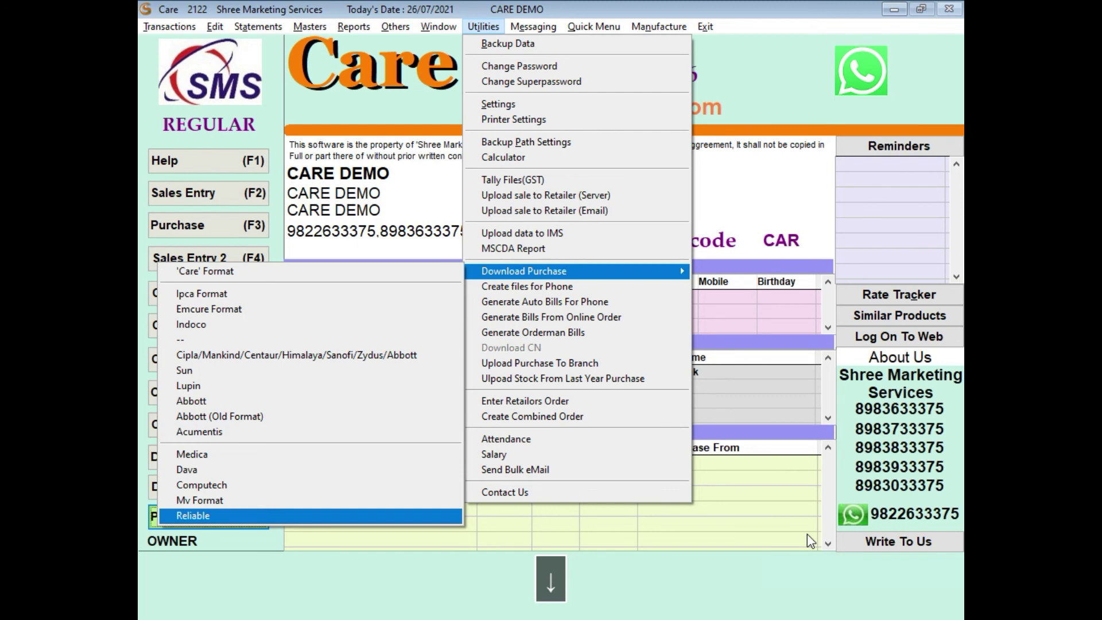
{"action": "key", "text": "Escape"}
Review the Utilities entries from Create files for Phone and Generate Auto Bills For Phone to Ulpoad Stock From Last Year Purchase.
{"action": "key", "text": "Down"}
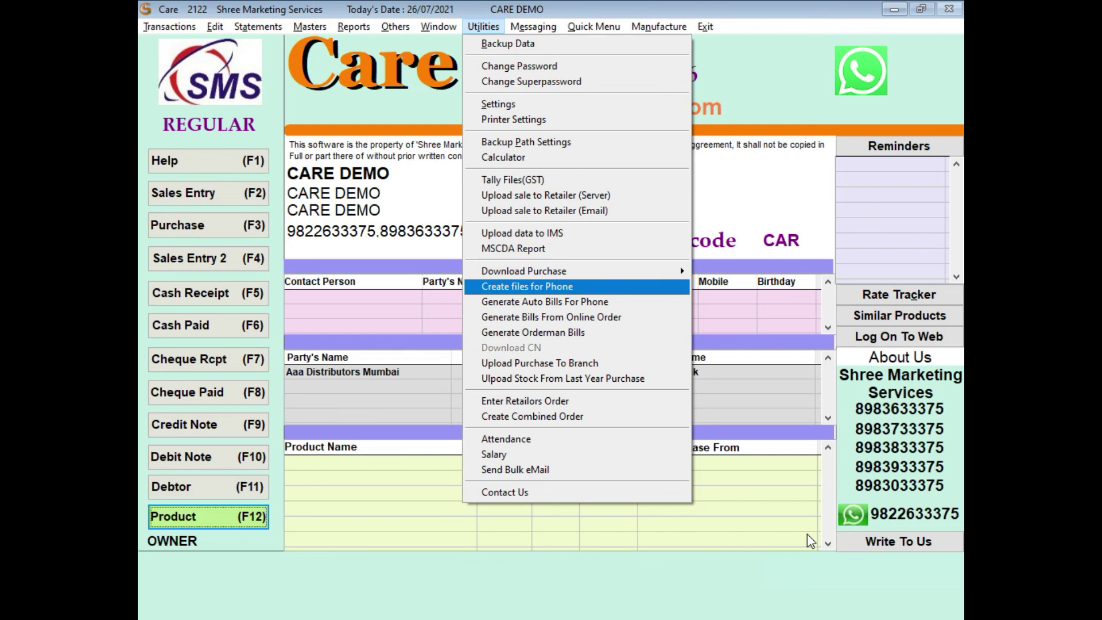
{"action": "key", "text": "Down"}
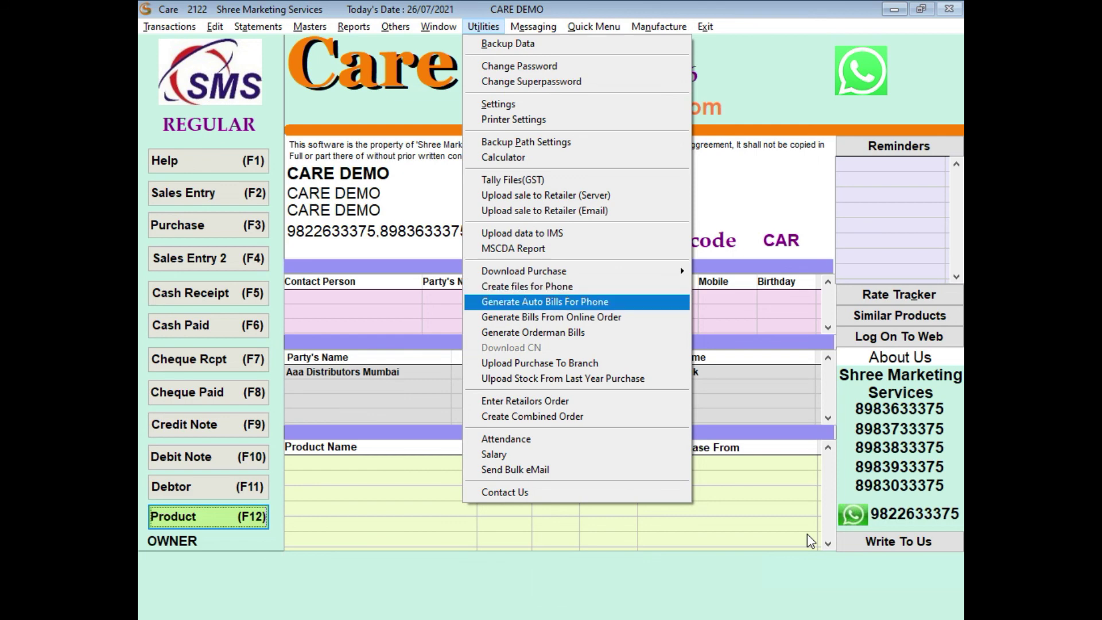
{"action": "key", "text": "Down"}
{"action": "key", "text": "Down"}
{"action": "key", "text": "Down"}
{"action": "key", "text": "Down"}
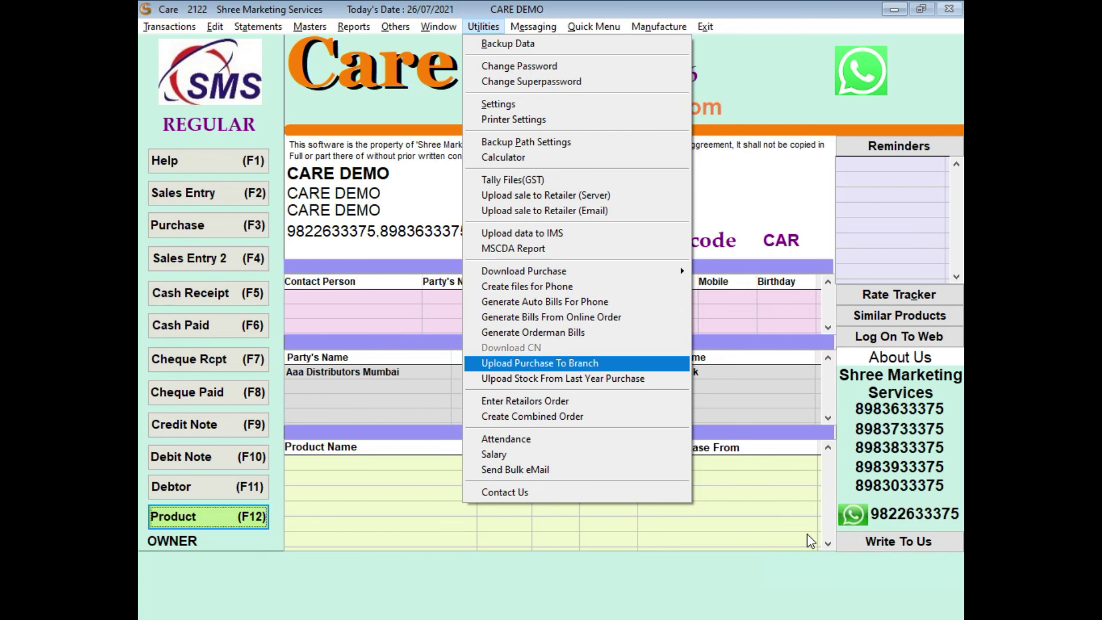
{"action": "key", "text": "Down"}
Review the Utilities entries Enter Retailors Order, Create Combined Order, Attendance, Salary and Send Bulk eMail.
{"action": "key", "text": "Down"}
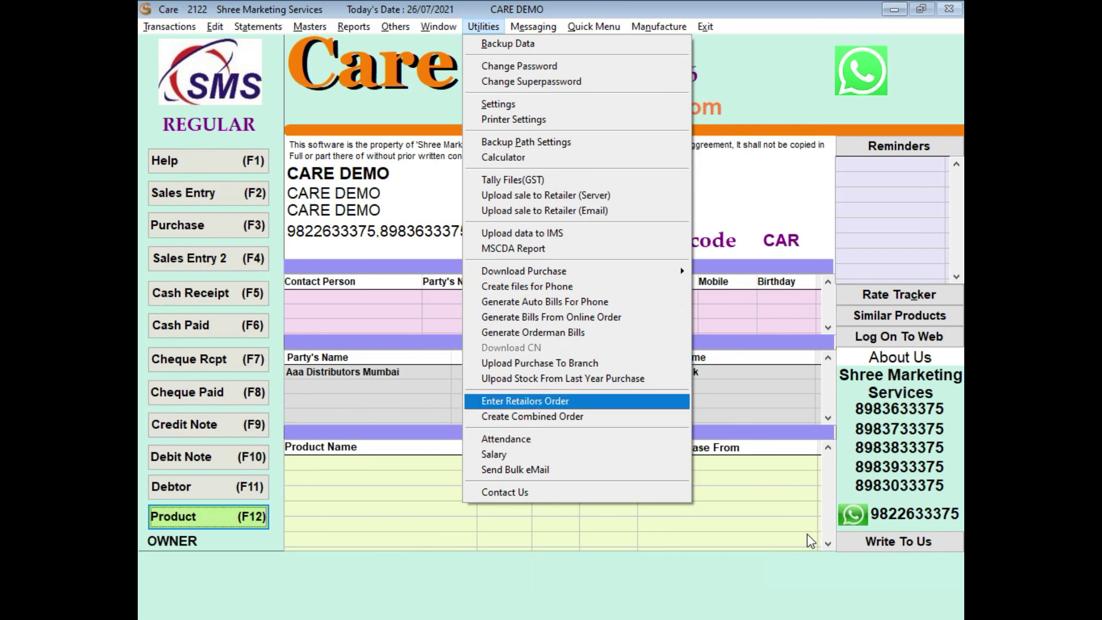
{"action": "key", "text": "Down"}
{"action": "key", "text": "Down"}
{"action": "key", "text": "Down"}
{"action": "key", "text": "Down"}
{"action": "key", "text": "Down"}
{"action": "key", "text": "Down"}
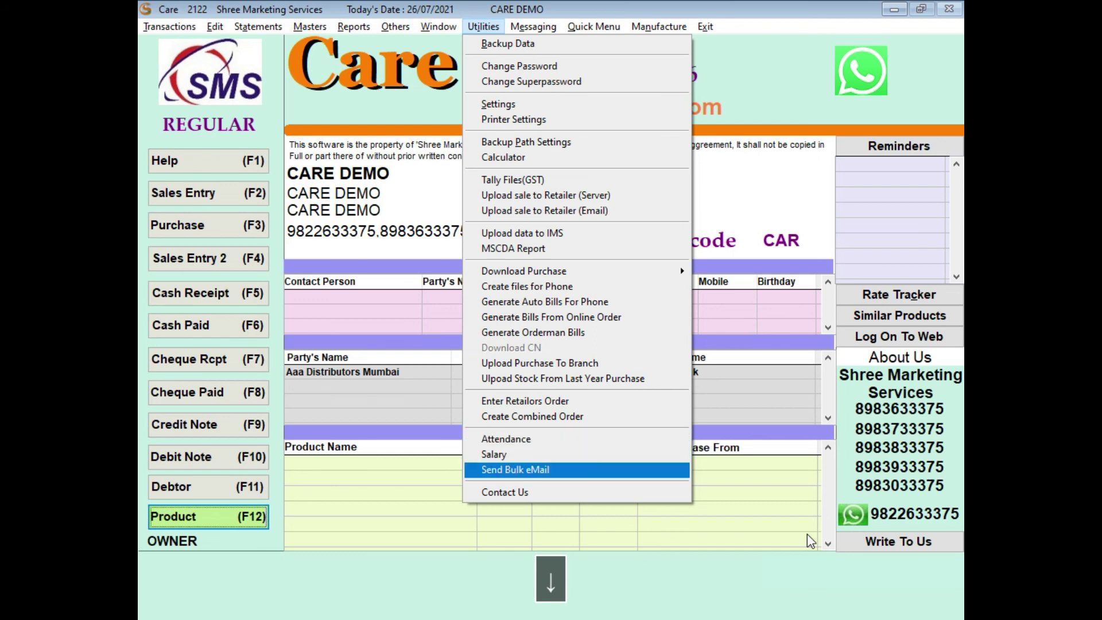
Examine the Messaging options from Single SMS and Bulk SMS to Single Whatsapp and Bulk Whats App.
{"action": "key", "text": "Right"}
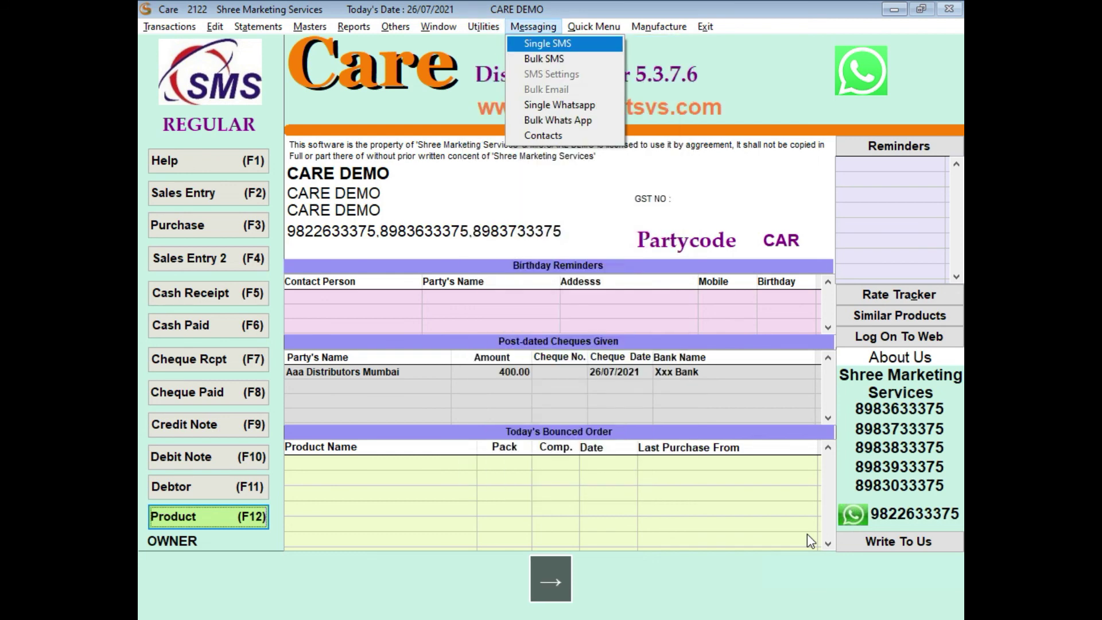
{"action": "key", "text": "Down"}
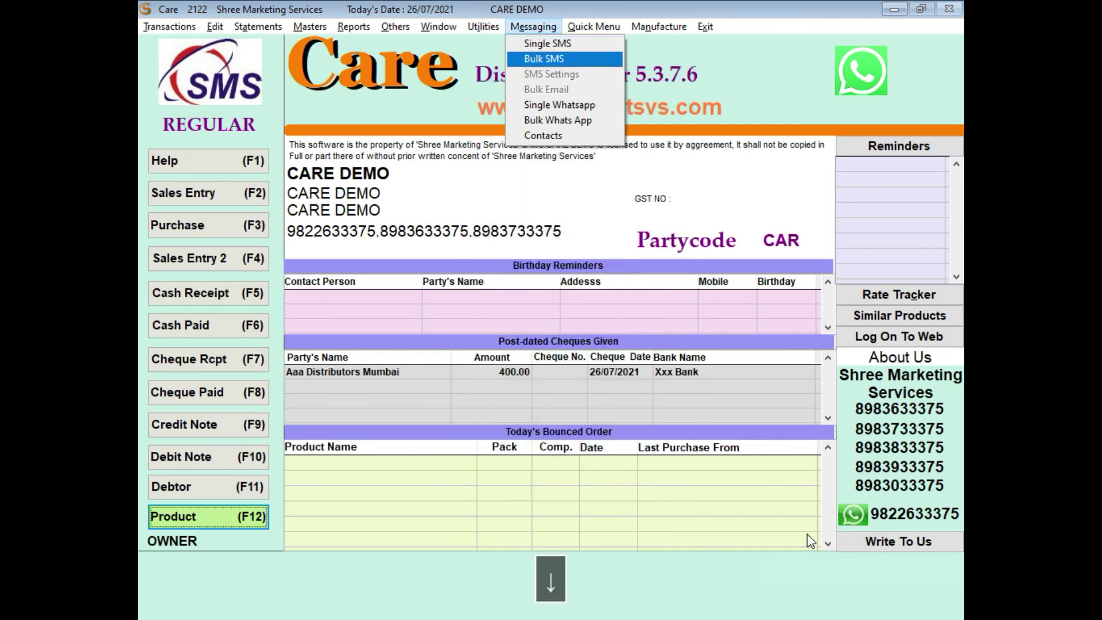
{"action": "key", "text": "Down"}
{"action": "key", "text": "Down"}
{"action": "key", "text": "Down"}
{"action": "key", "text": "Down"}
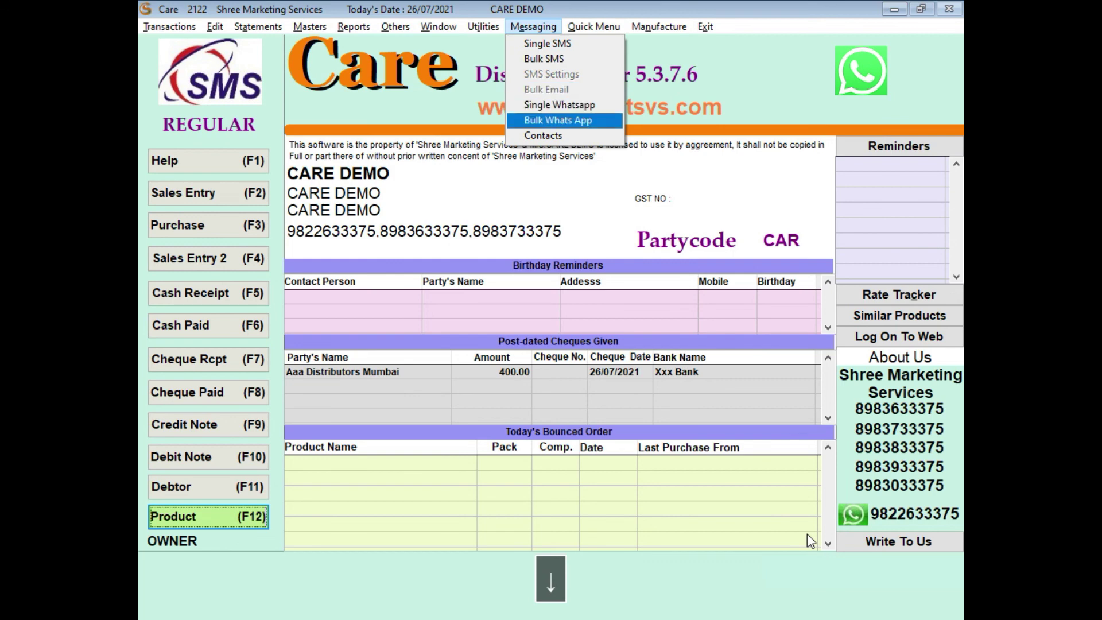
View the Quick Menu entries and the Manufacture Product Converter, and return to the main screen.
{"action": "key", "text": "Right"}
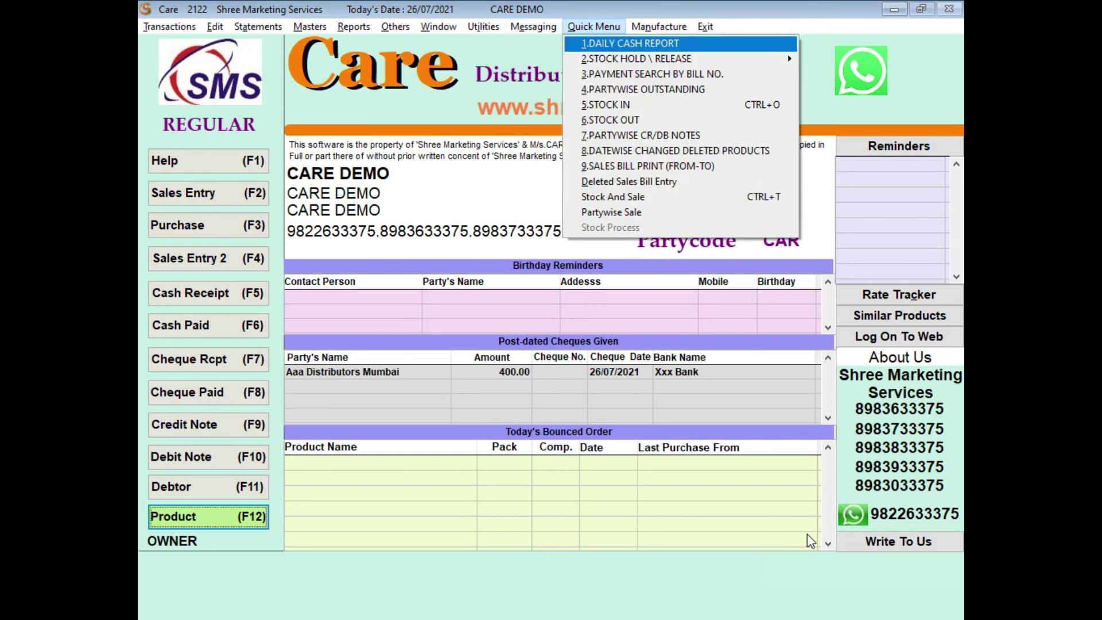
{"action": "key", "text": "Down"}
{"action": "key", "text": "Down"}
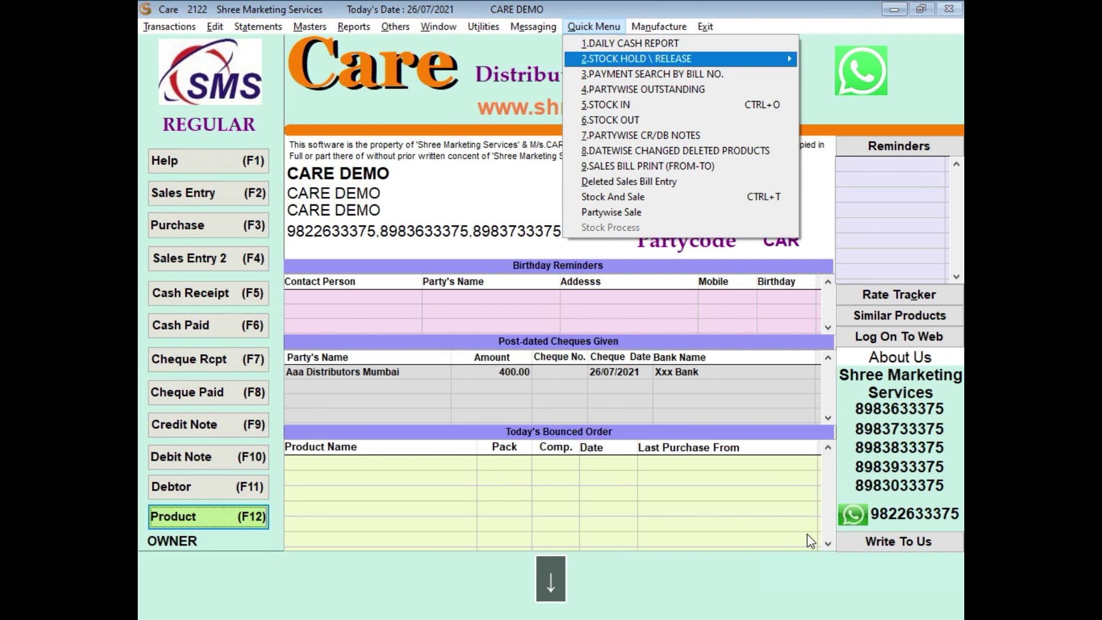
{"action": "key", "text": "Right"}
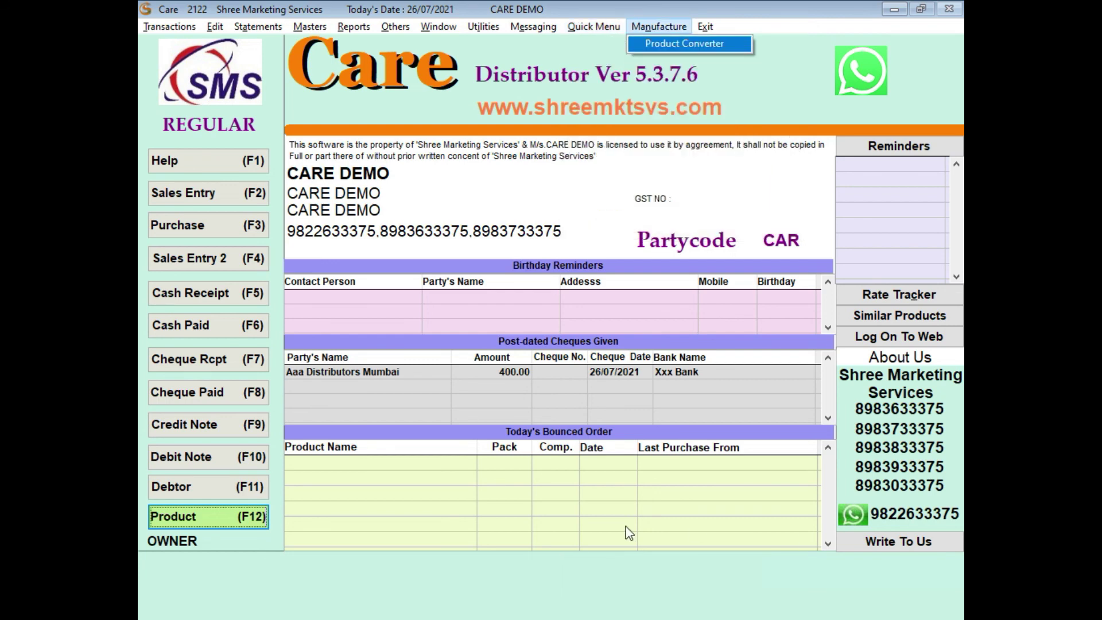
{"action": "left_click", "coordinate": [668, 221]}
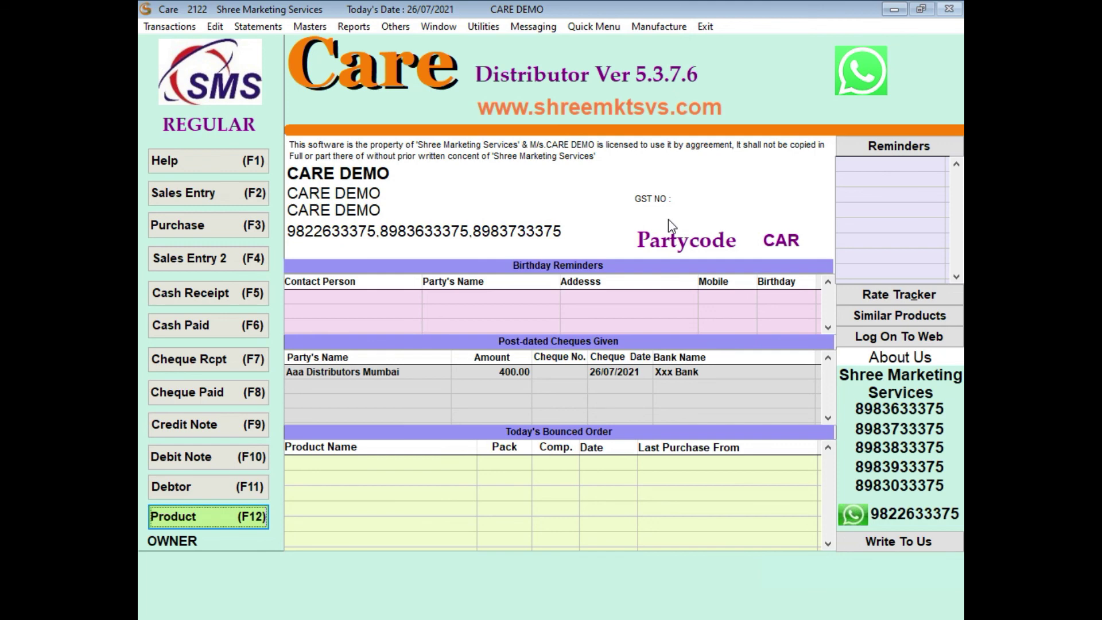